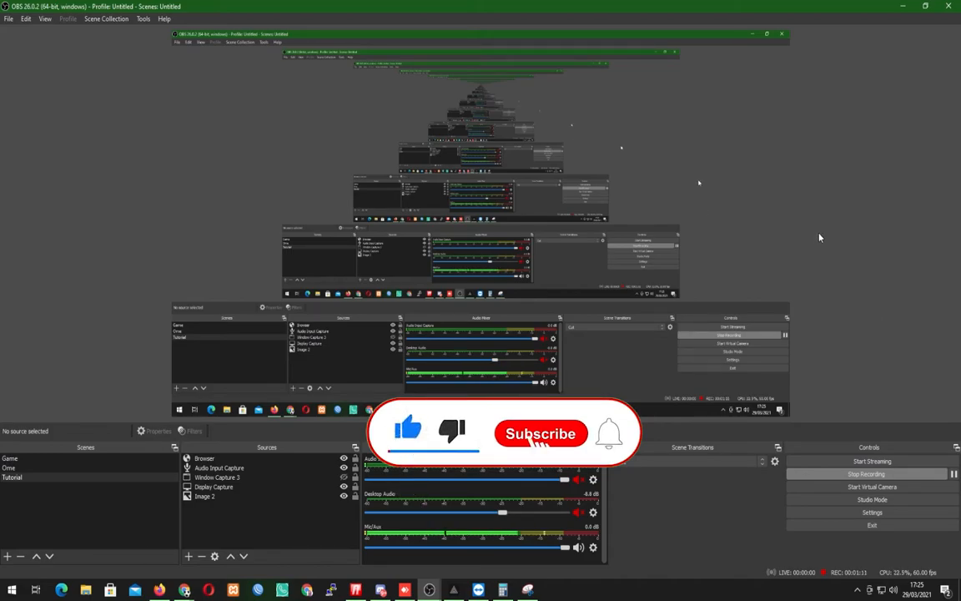
Switch to Firefox and open the PRISM Live Studio PC page at prismlive.com/en_us/pcapp/ in a new tab.
left_click(159, 590)
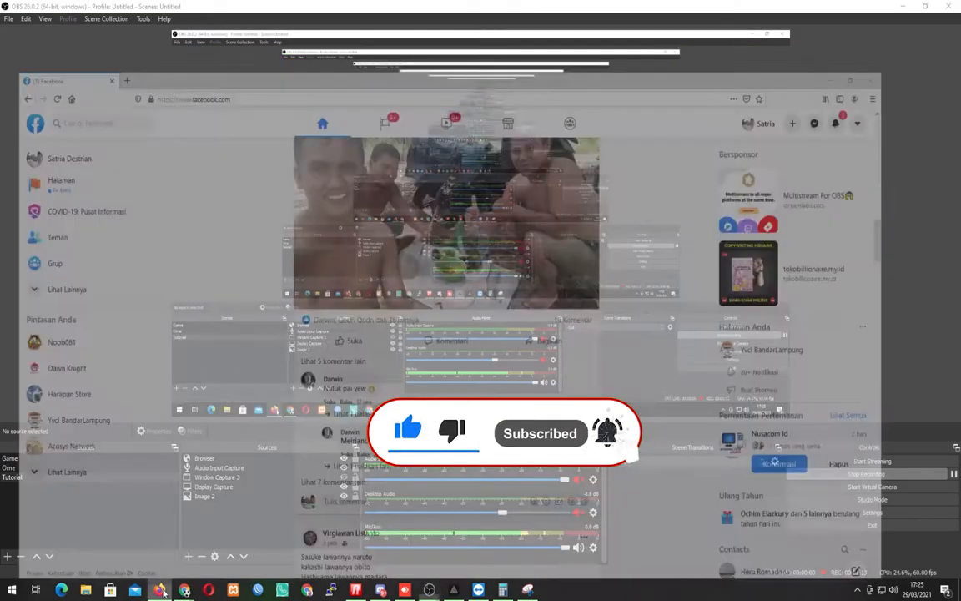
left_click(121, 10)
left_click(103, 9)
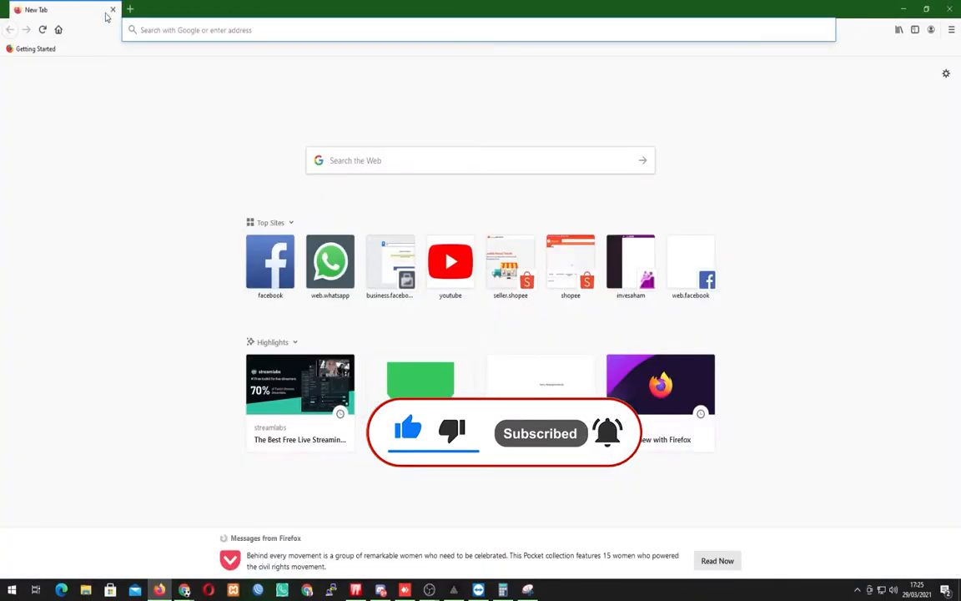
left_click(135, 30)
type("prim")
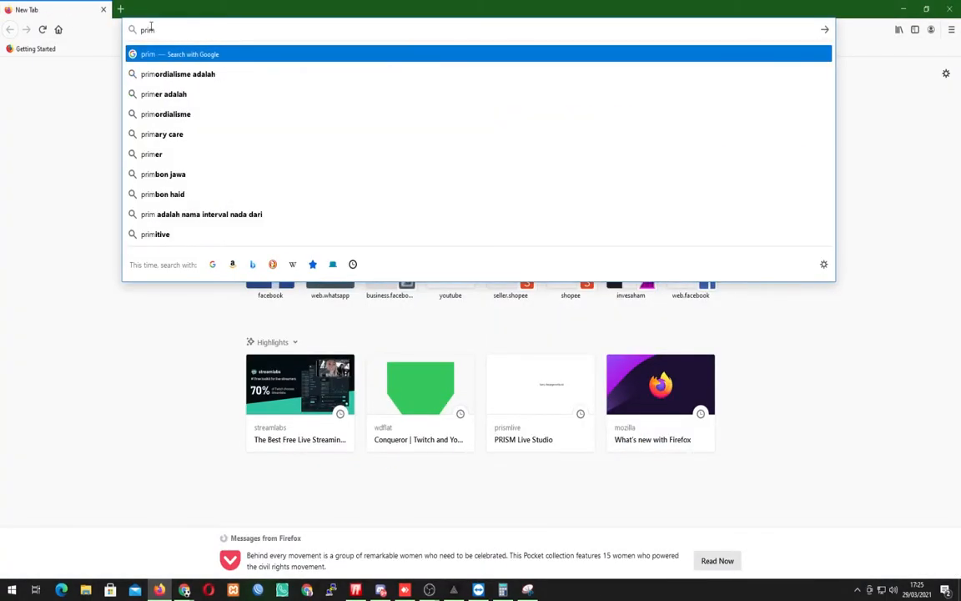
key("BackSpace")
type("s")
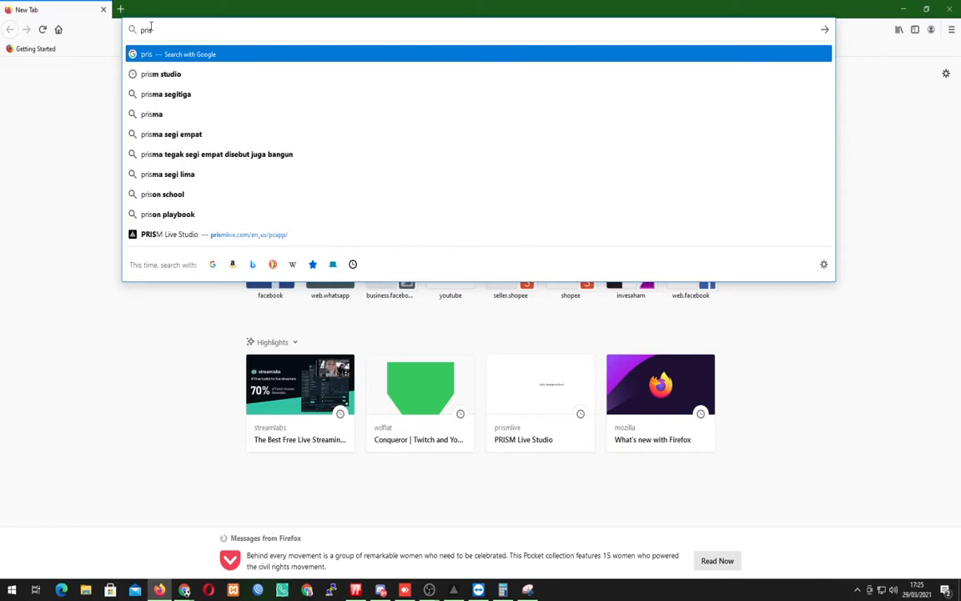
key("Up")
key("Up")
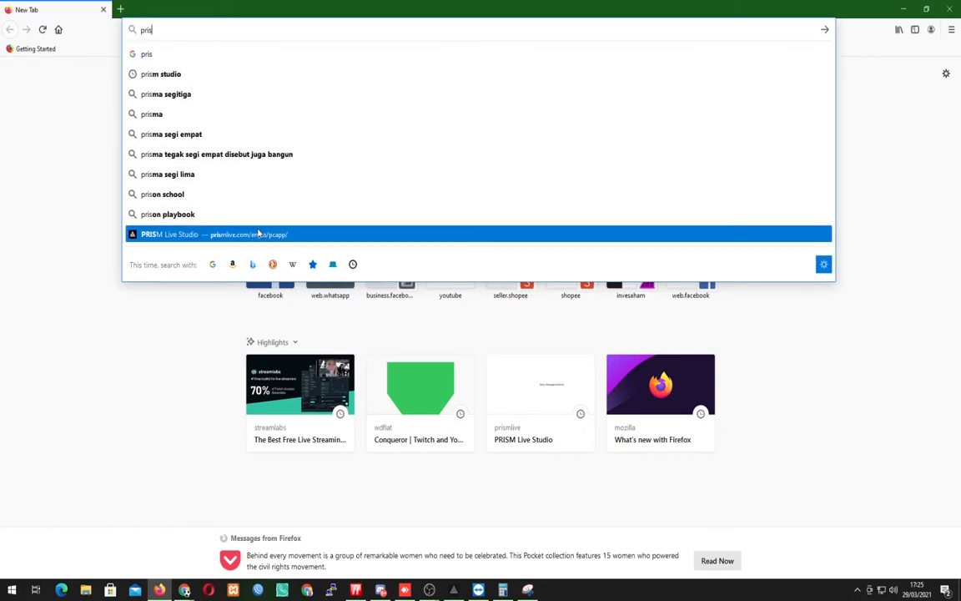
key("Return")
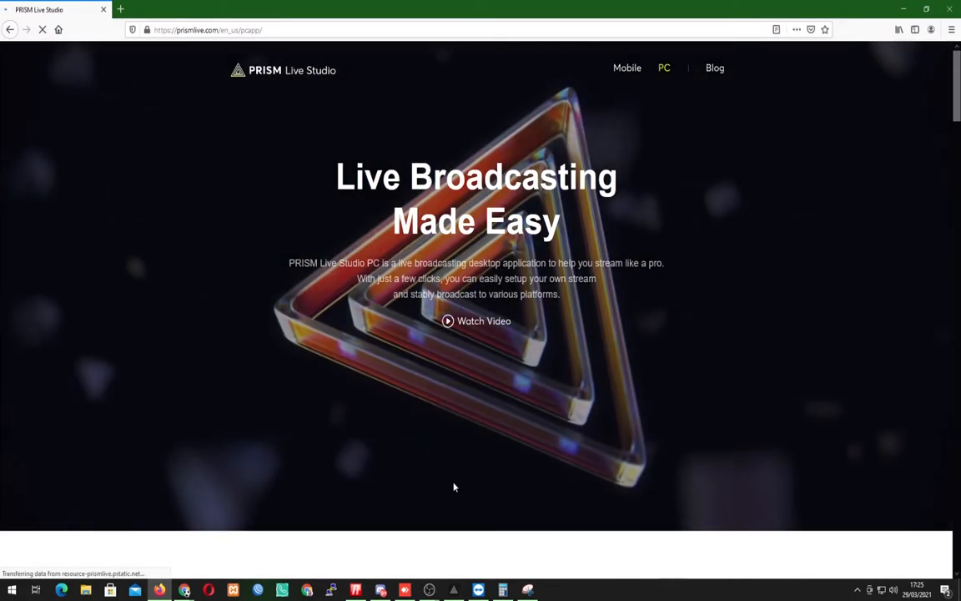
Close the OBS Compressor VST filter window and switch to the installed PRISM Live Studio application.
mouse_move(430, 591)
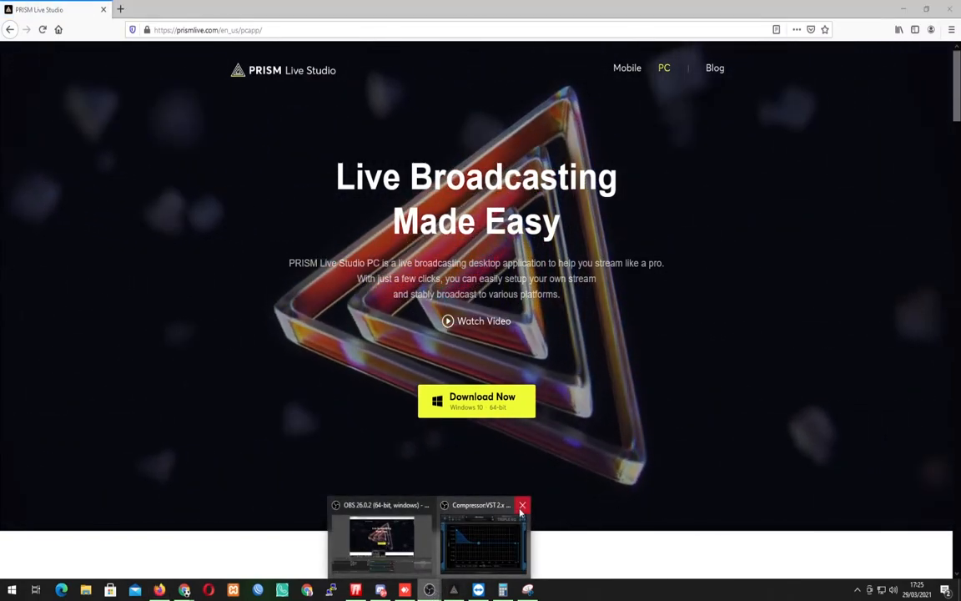
left_click(523, 504)
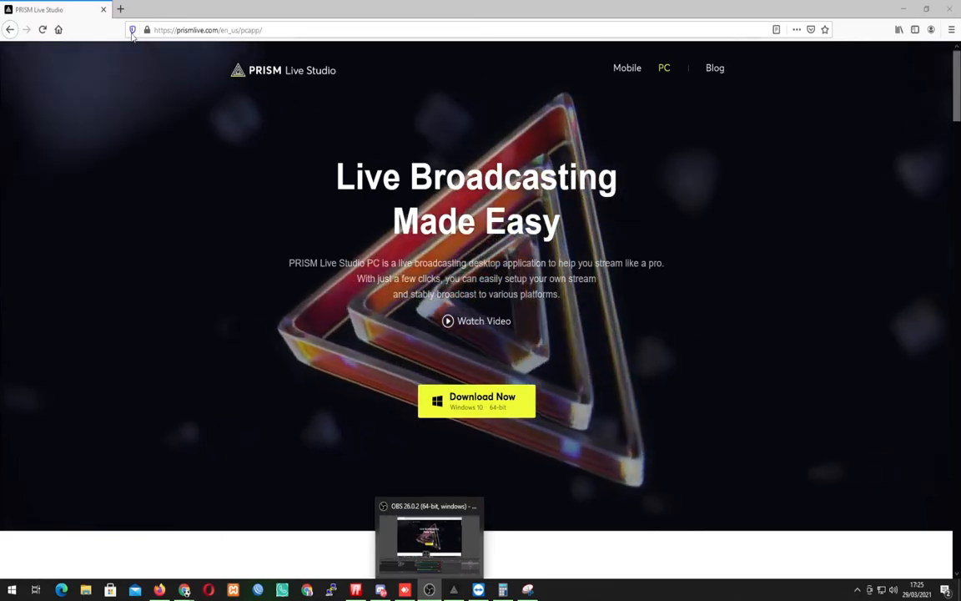
left_click(20, 8)
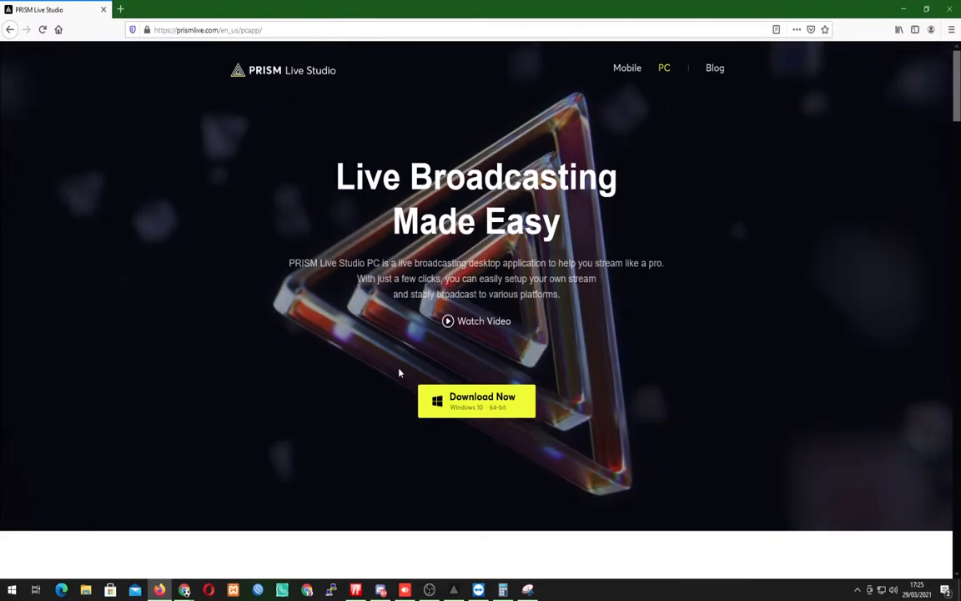
left_click(3, 592)
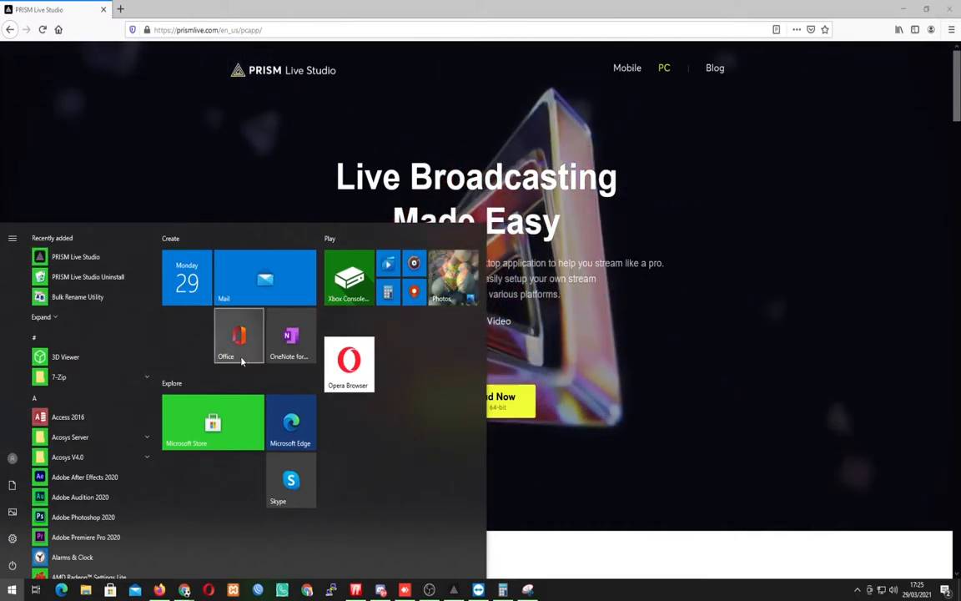
left_click(455, 590)
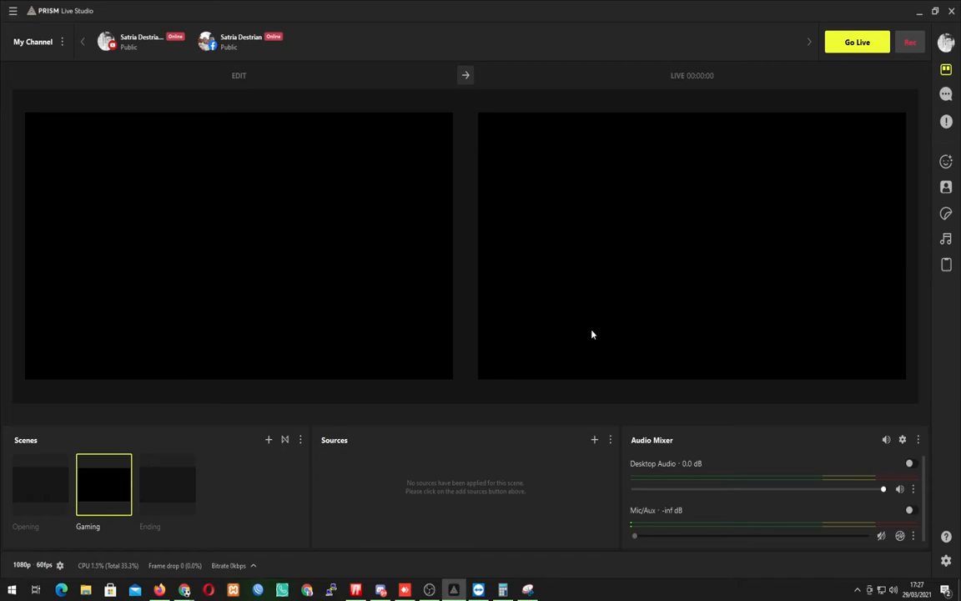
Look through the Opening, Gaming and Ending scenes and their sources.
left_click(166, 489)
left_click(41, 482)
left_click(104, 485)
left_click(42, 482)
left_click(96, 478)
left_click(158, 484)
Delete the Image source from the Opening scene.
left_click(50, 483)
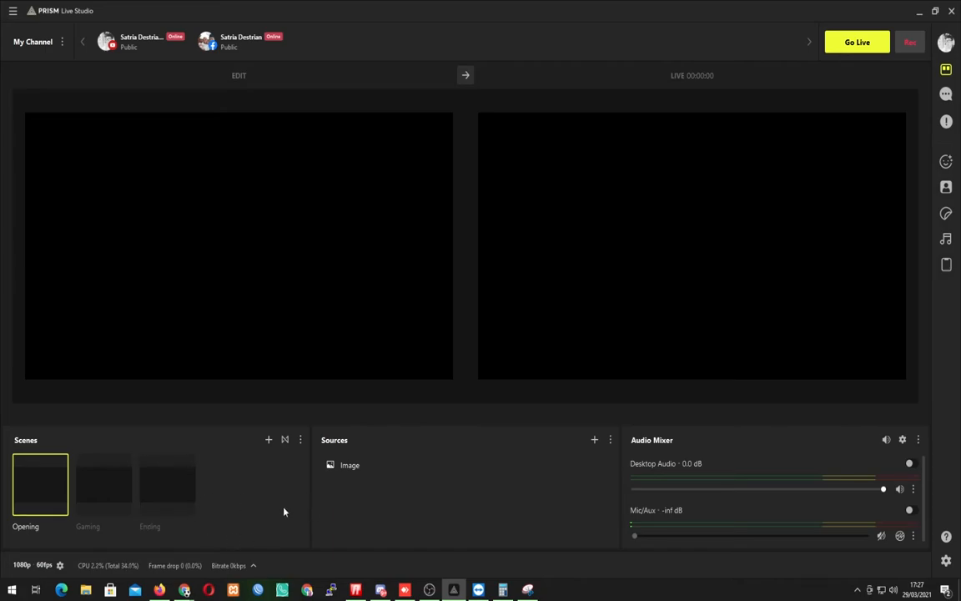
right_click(363, 473)
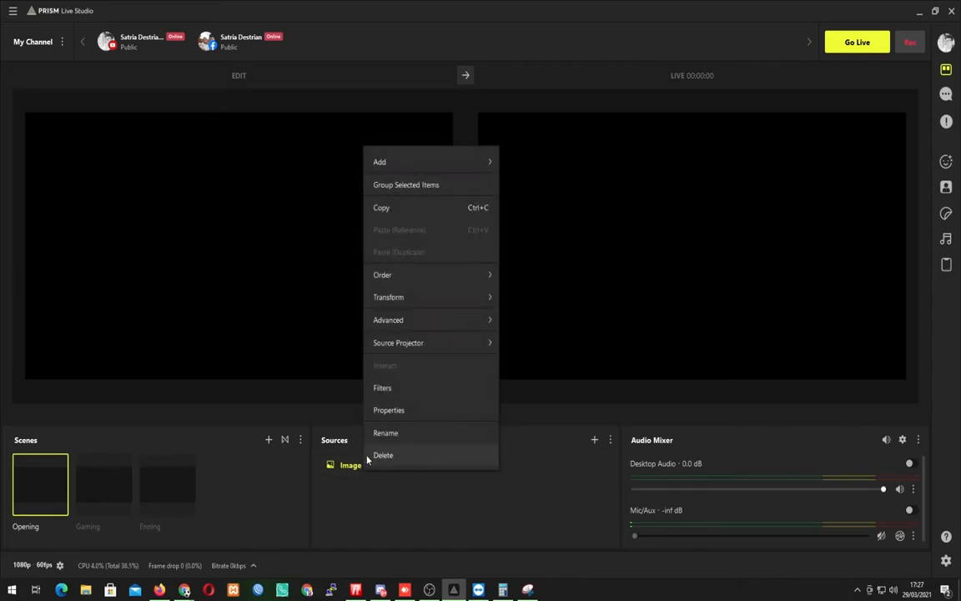
left_click(367, 456)
left_click(457, 318)
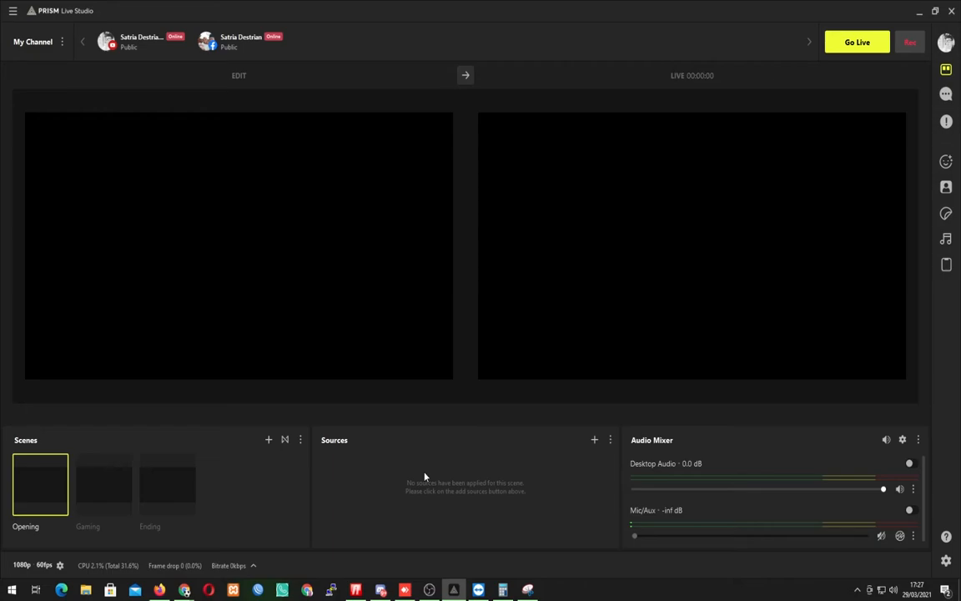
Add a Webcam/Video Capture Device source named "Webcam" to the Gaming scene, using the USB Web Camera device.
left_click(118, 496)
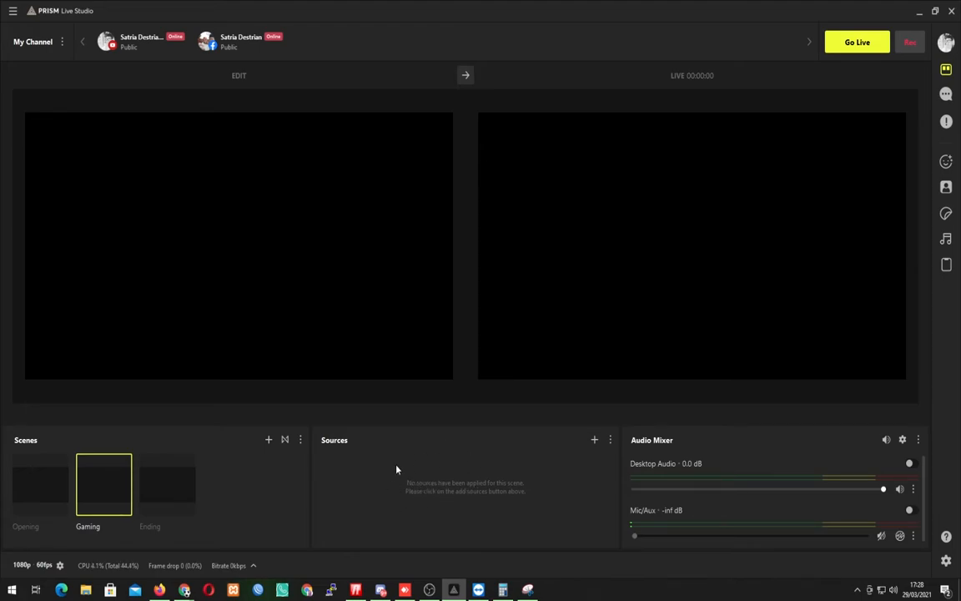
left_click(595, 440)
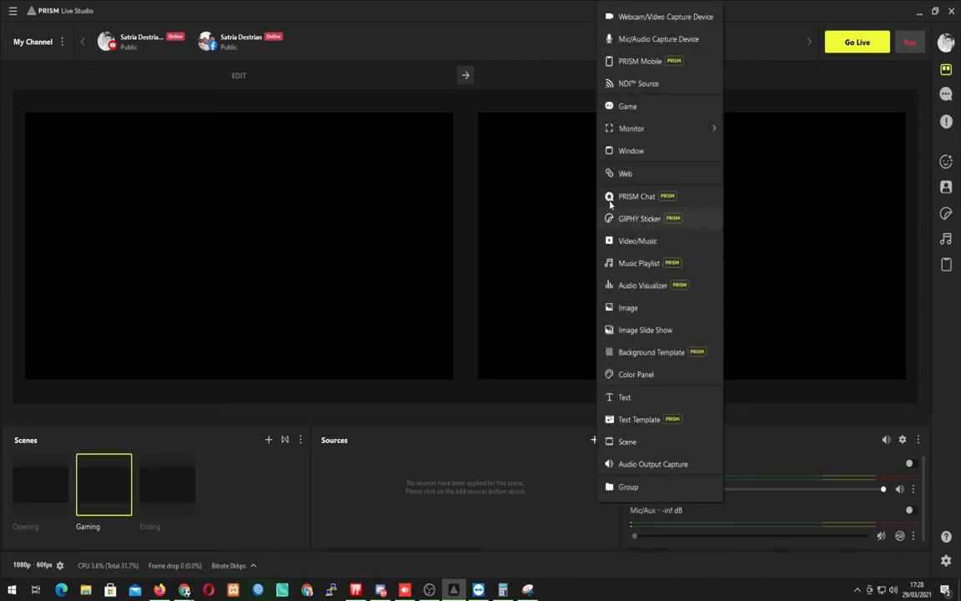
left_click(653, 17)
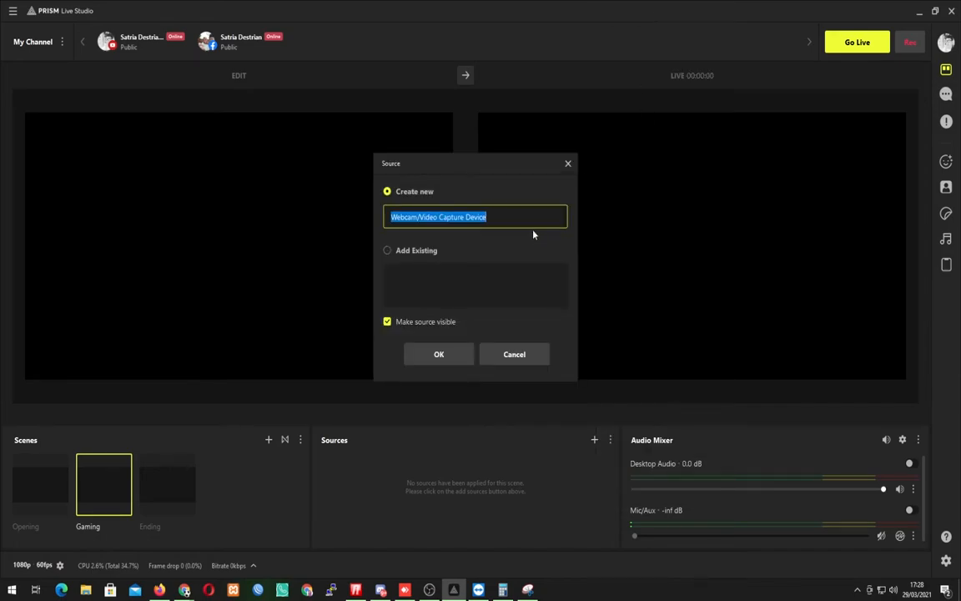
type("Webcam")
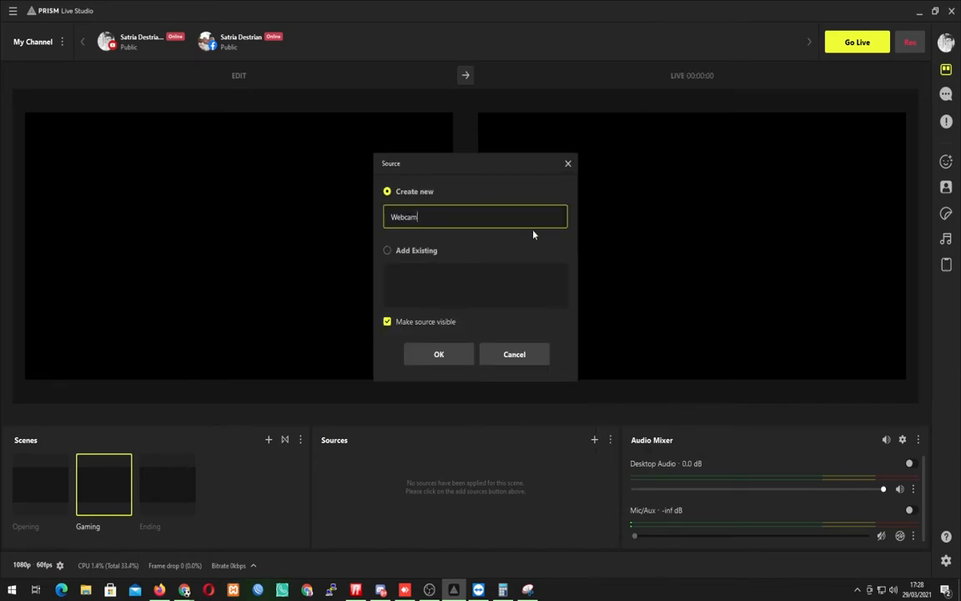
key("Return")
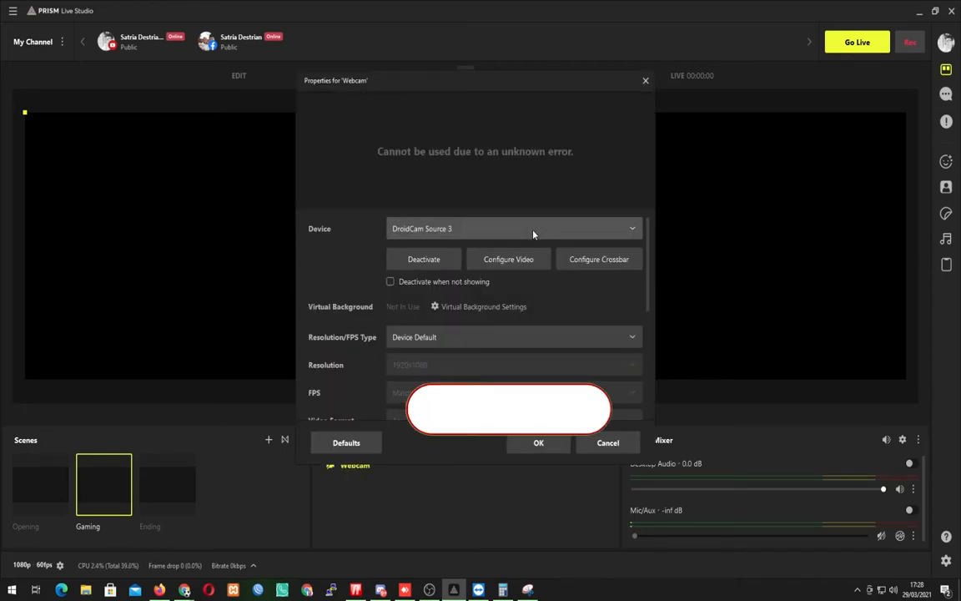
left_click(534, 234)
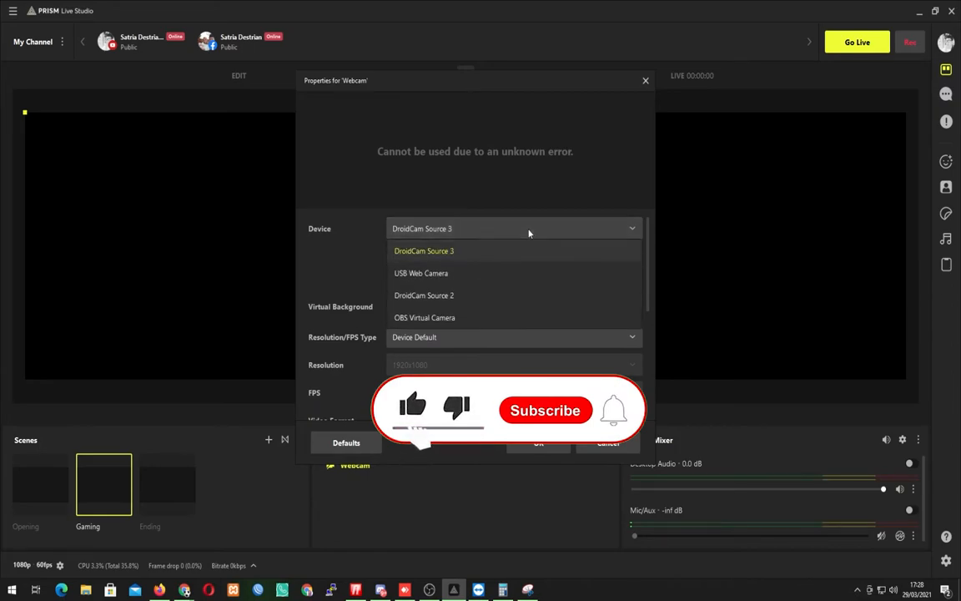
left_click(465, 276)
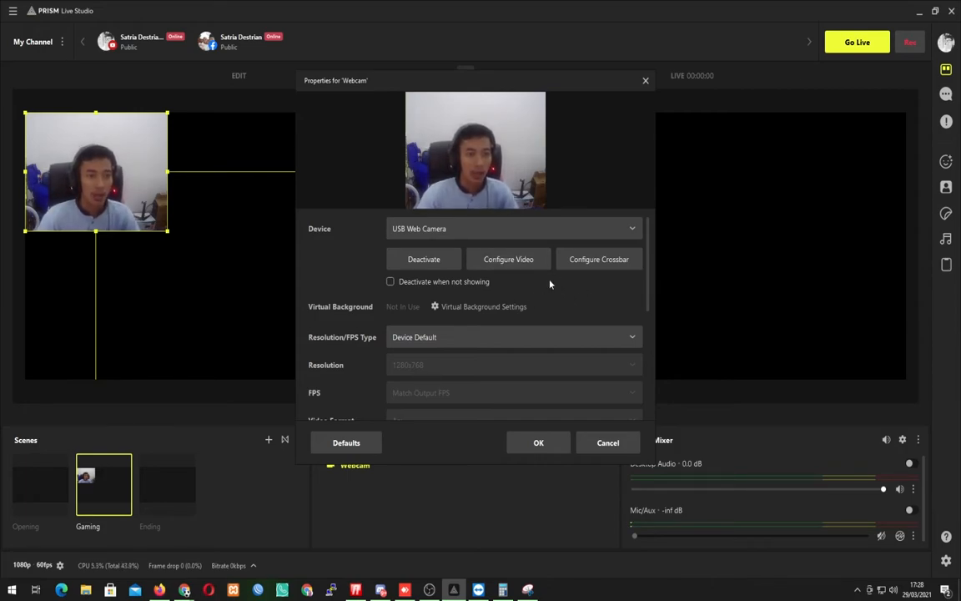
Try removing the webcam's background, then keep the Original background with a blur of 48 and accept the source properties.
left_click(475, 307)
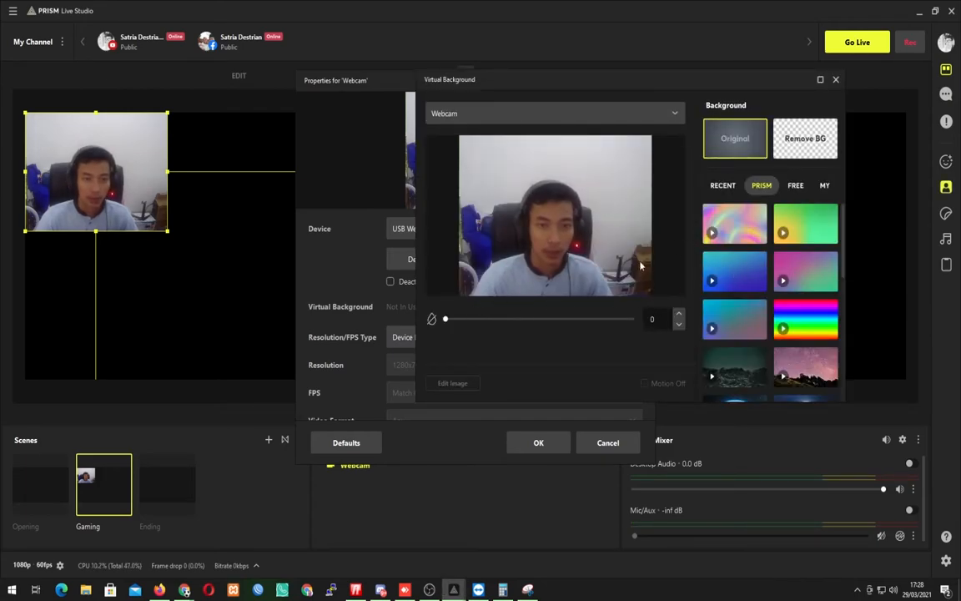
left_click(826, 147)
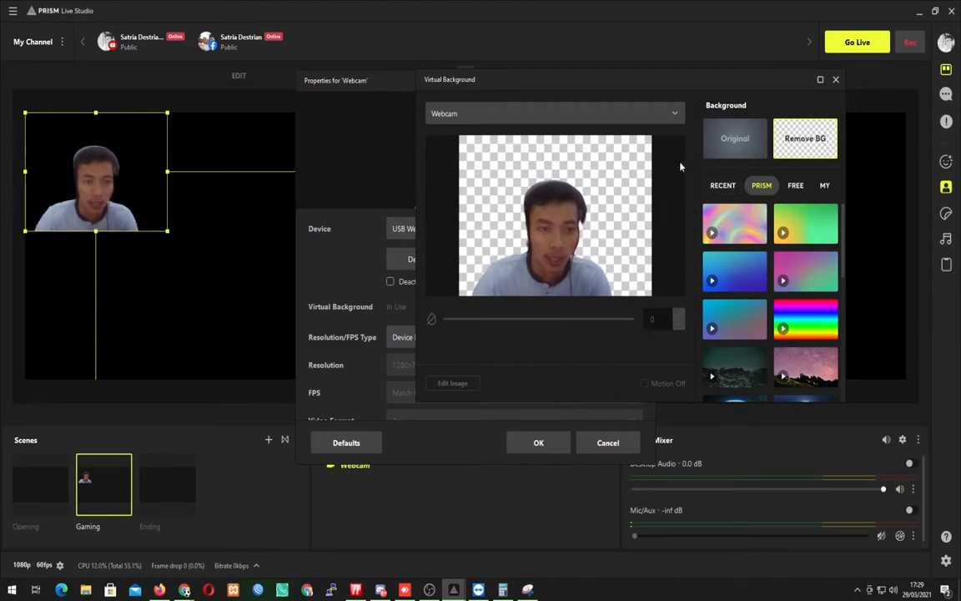
left_click(740, 148)
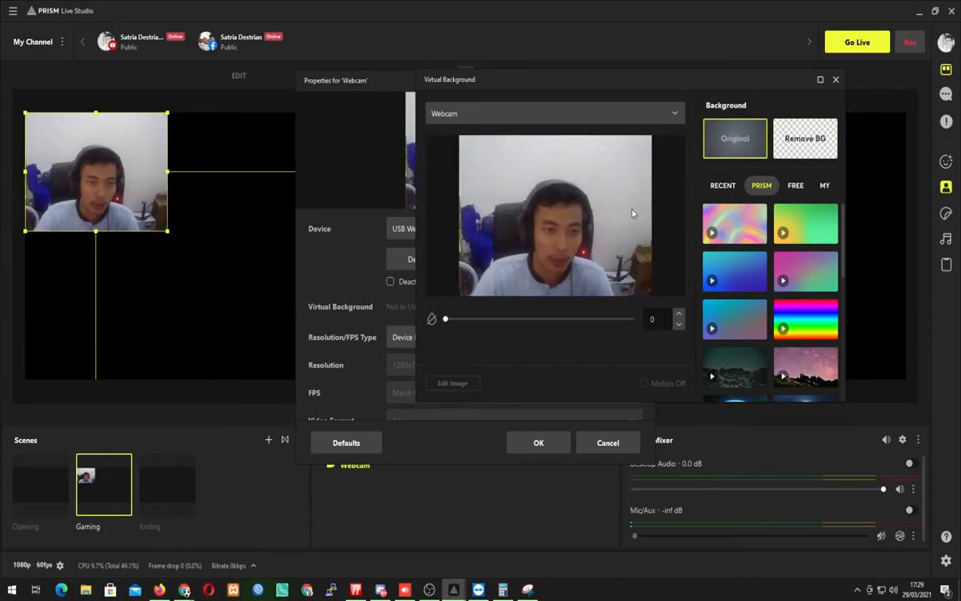
left_click_drag(446, 318, 536, 319)
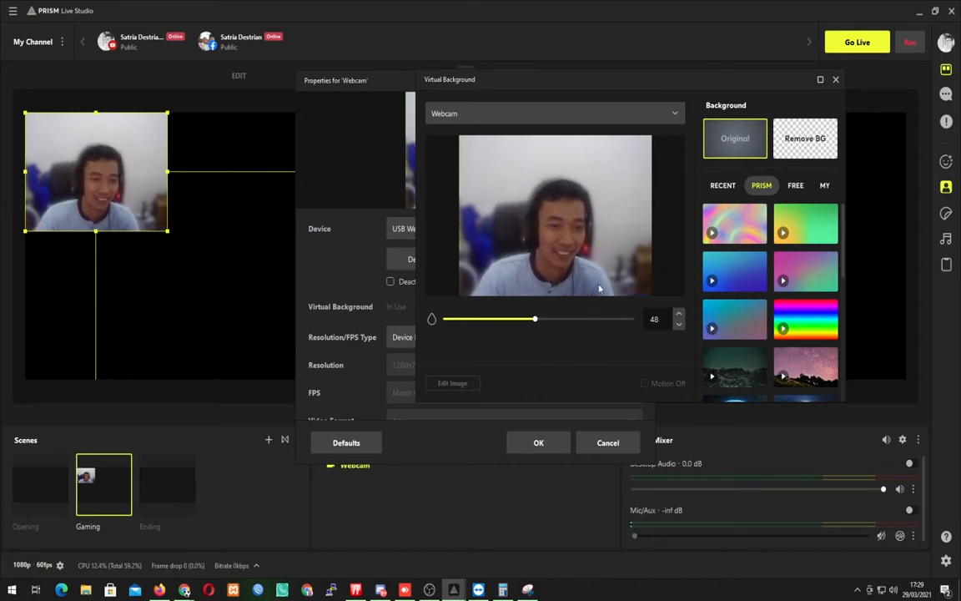
scroll(806, 309, "down", 5)
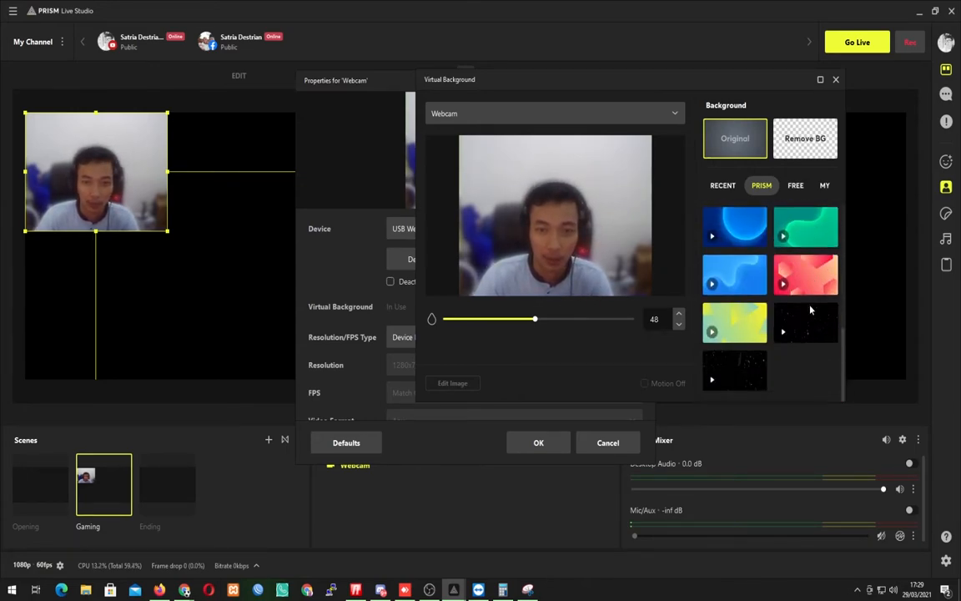
left_click(835, 81)
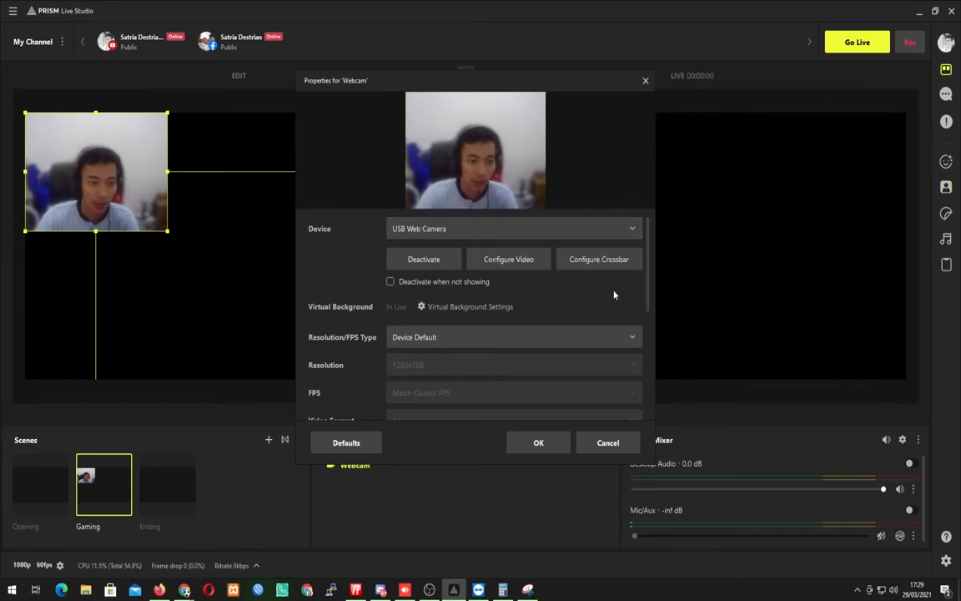
left_click(539, 443)
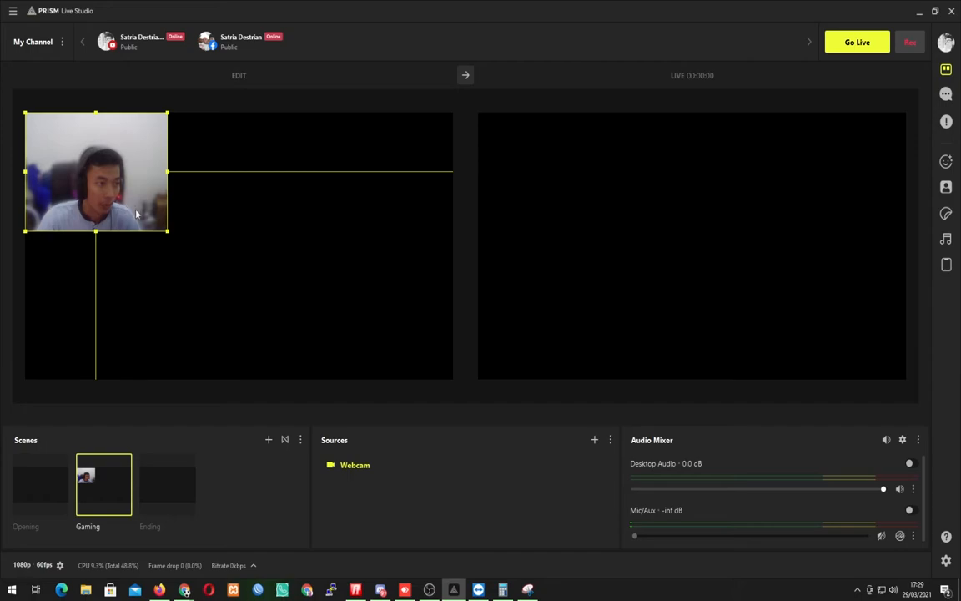
Shrink the webcam image to about half its size and place it halfway down the left edge of the edit canvas.
left_click_drag(170, 241, 90, 176)
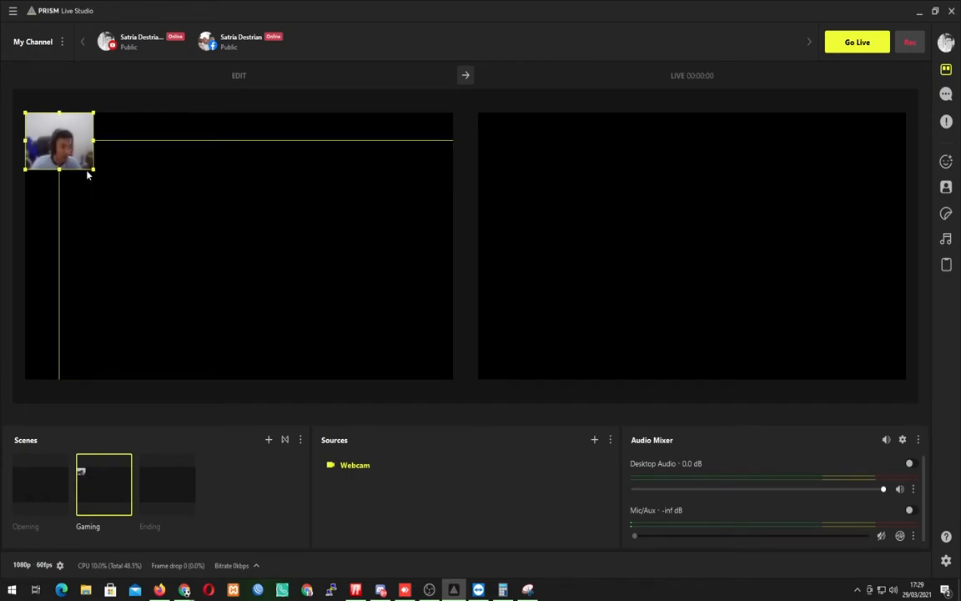
left_click_drag(70, 142, 73, 253)
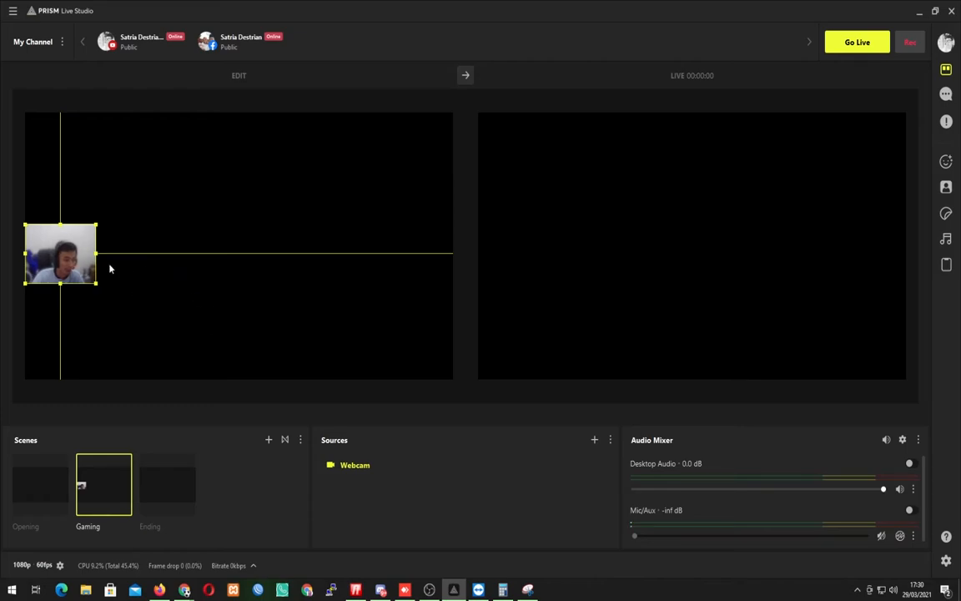
left_click(419, 494)
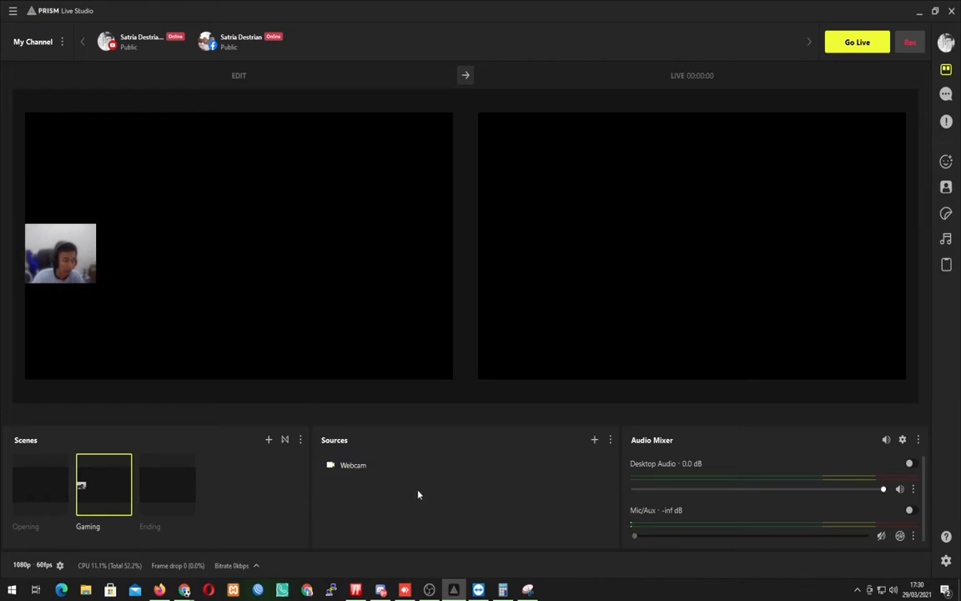
Add a new Background Template source to the Gaming scene using the free desert road image with mountains.
left_click(594, 441)
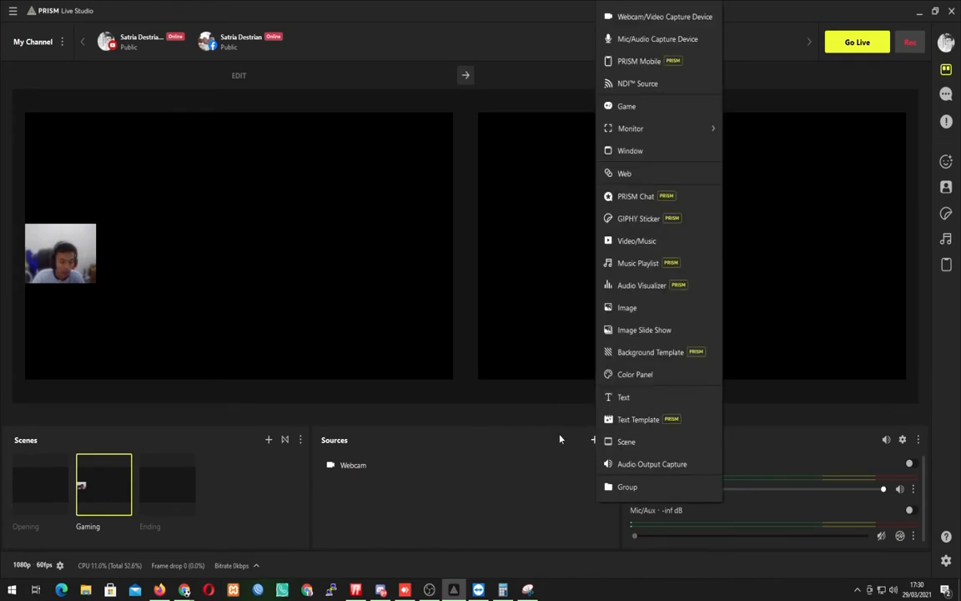
left_click(654, 356)
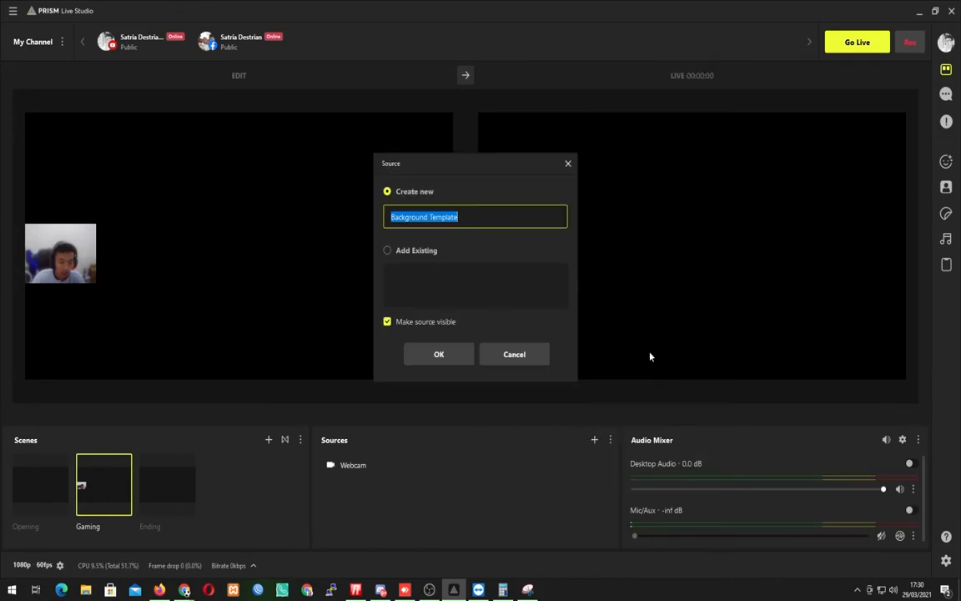
left_click(465, 359)
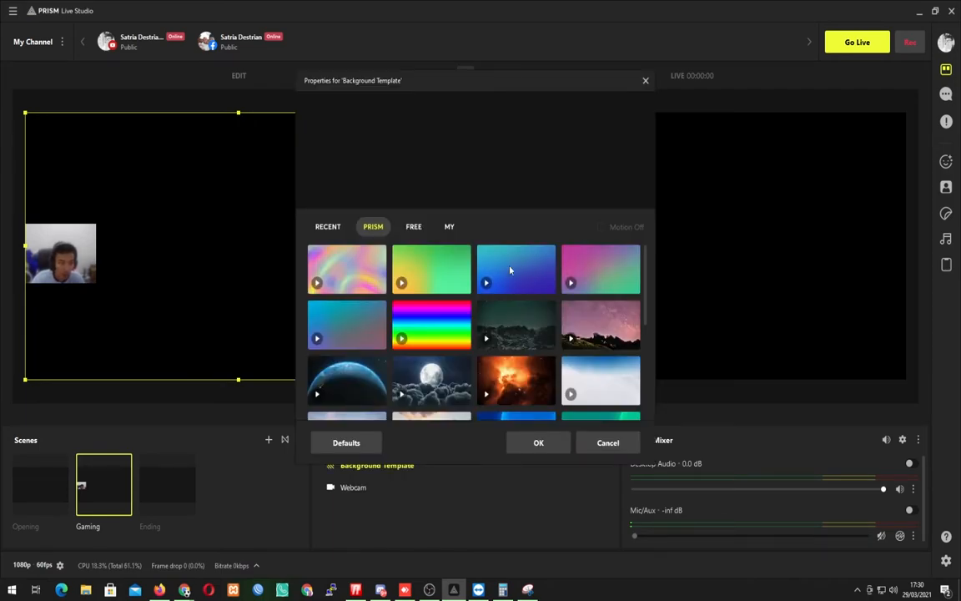
left_click(414, 227)
scroll(510, 338, "down", 3)
scroll(510, 338, "down", 2)
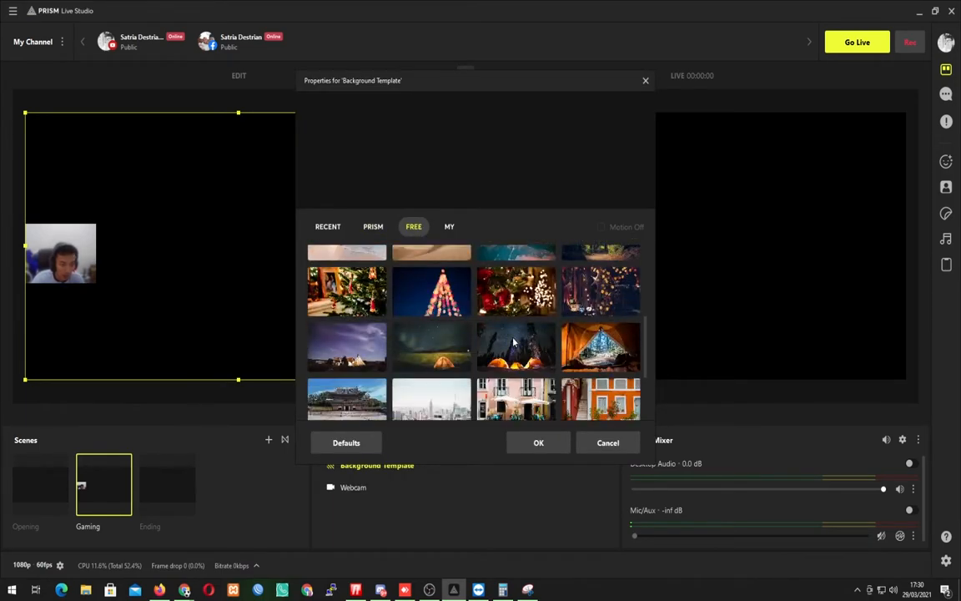
scroll(510, 330, "up", 1)
scroll(512, 311, "up", 1)
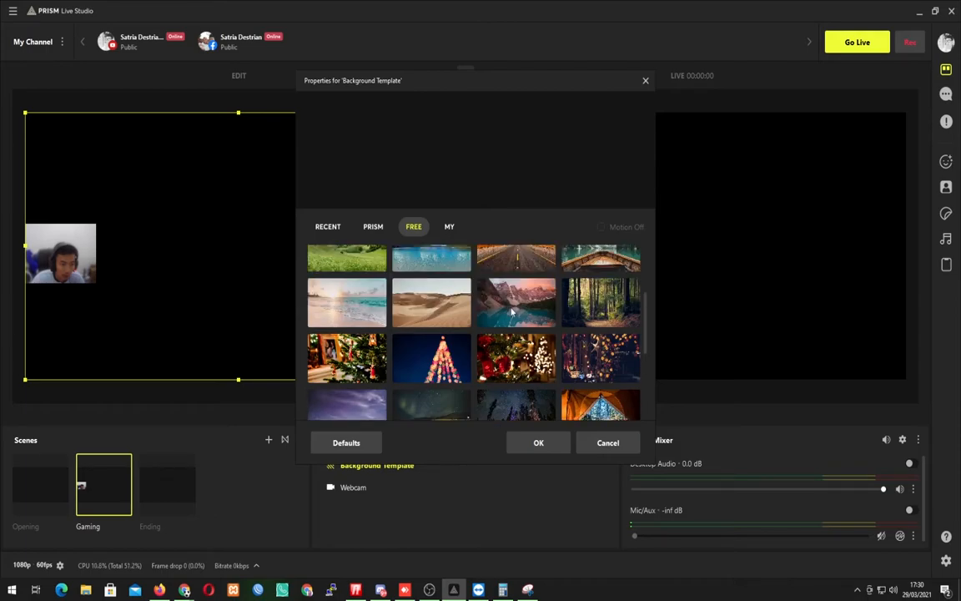
left_click(468, 322)
left_click(510, 258)
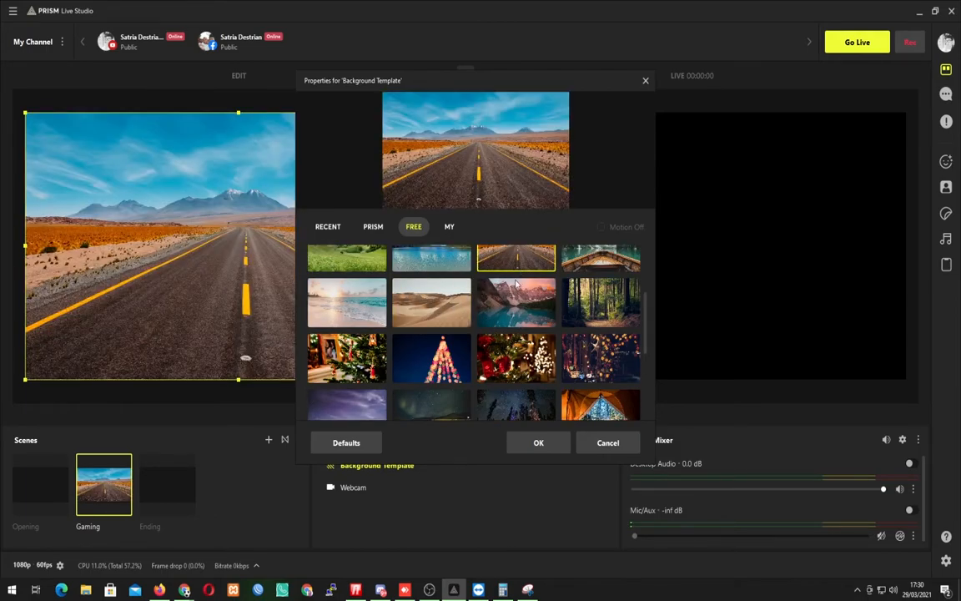
left_click(538, 442)
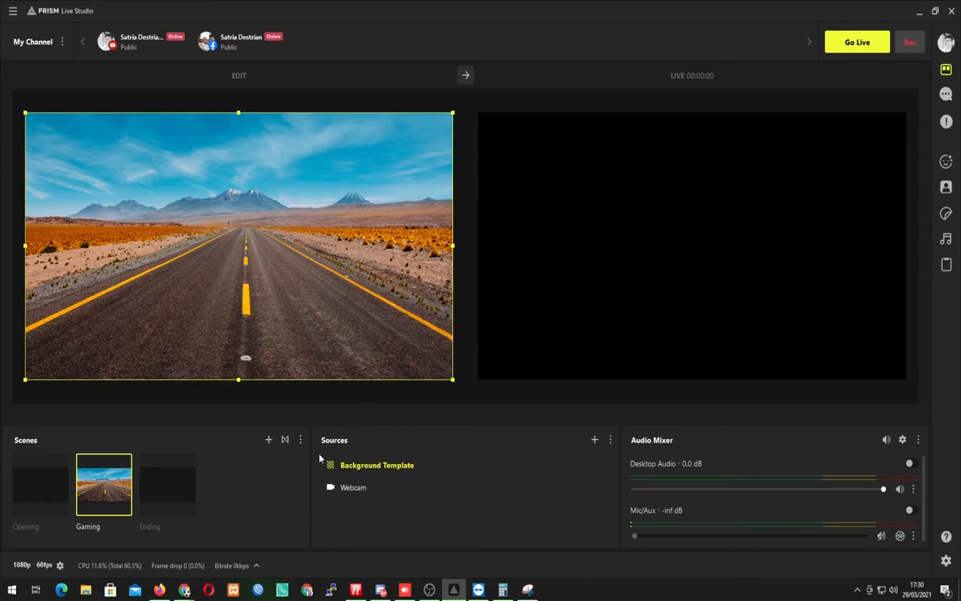
Reorder the Gaming scene's sources so that Background Template sits below Webcam.
left_click_drag(372, 469, 373, 500)
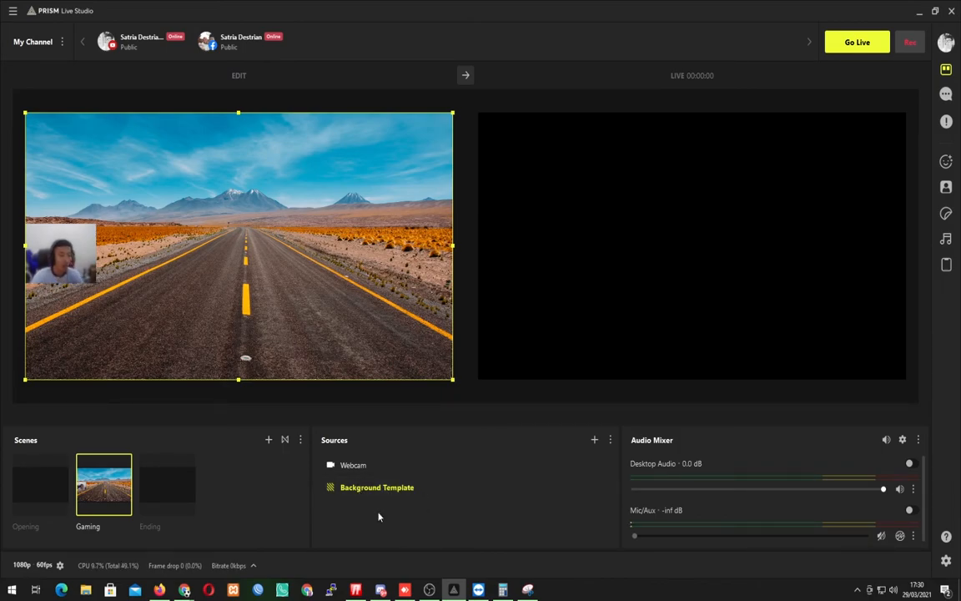
left_click(429, 523)
left_click(375, 486)
left_click(376, 466)
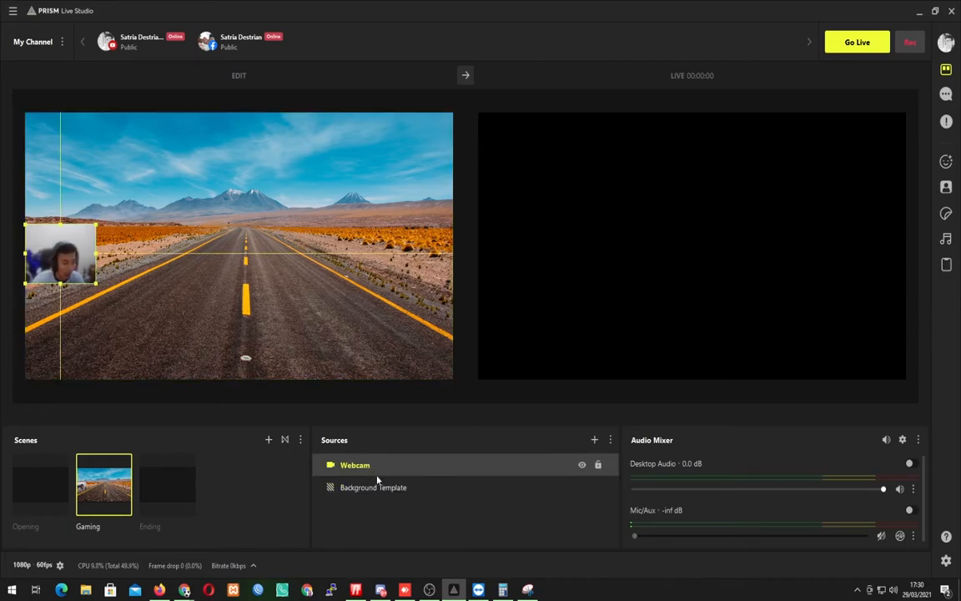
left_click(391, 519)
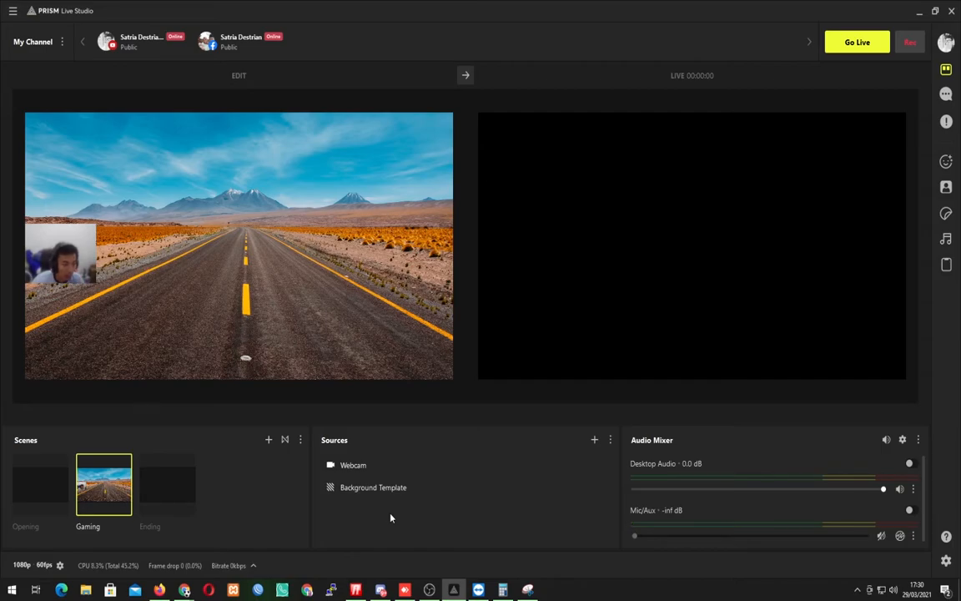
Add a Mic/Audio Capture Device source named "MIC" to the Gaming scene, using the Microphone (JieLi BR21) device.
left_click(594, 439)
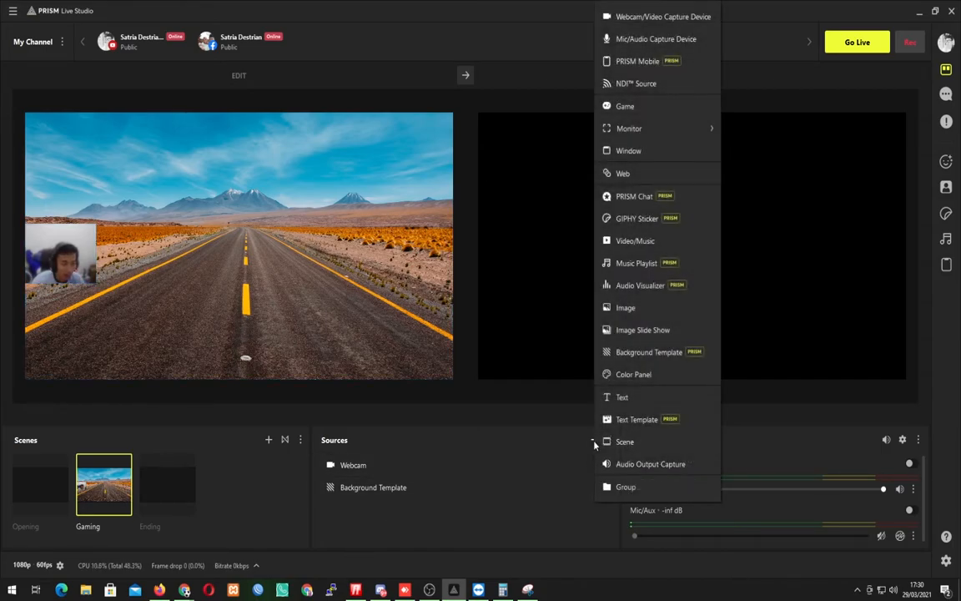
left_click(636, 43)
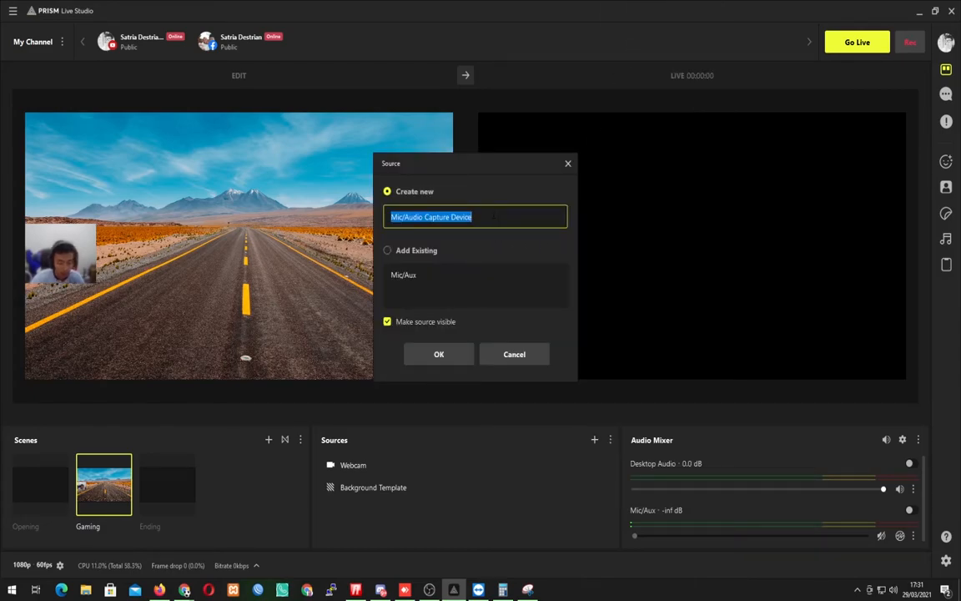
type("MIC")
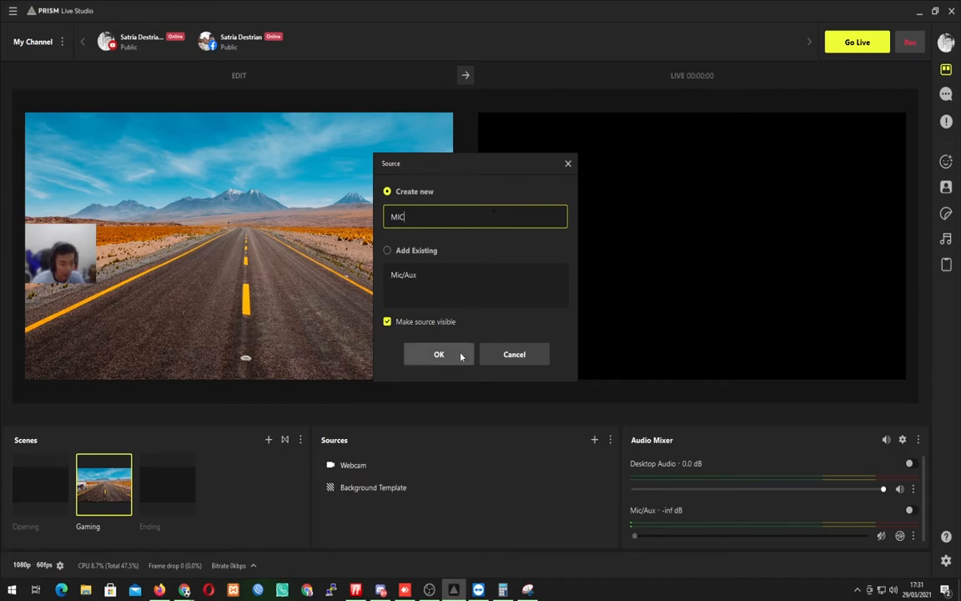
left_click(439, 354)
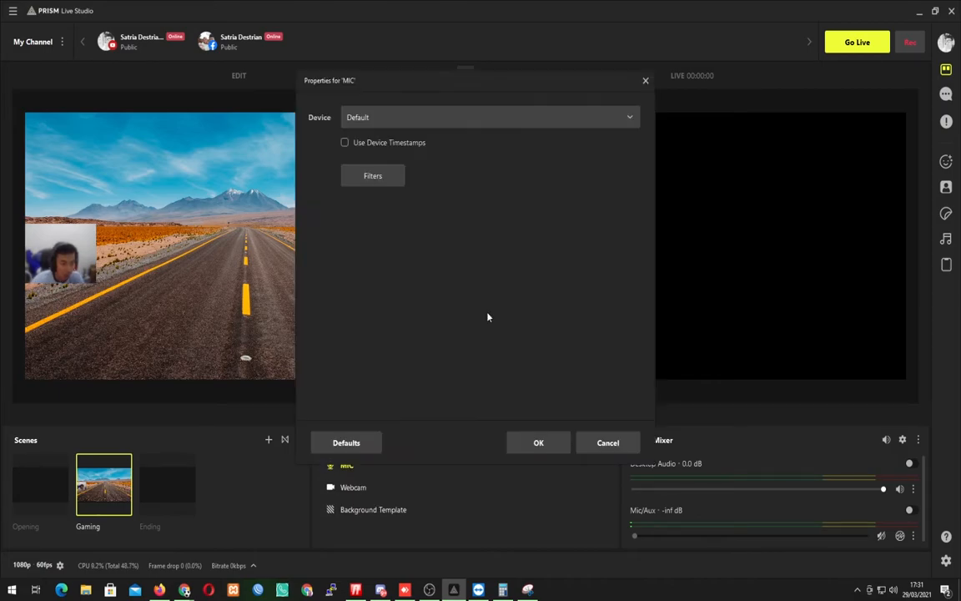
left_click(392, 122)
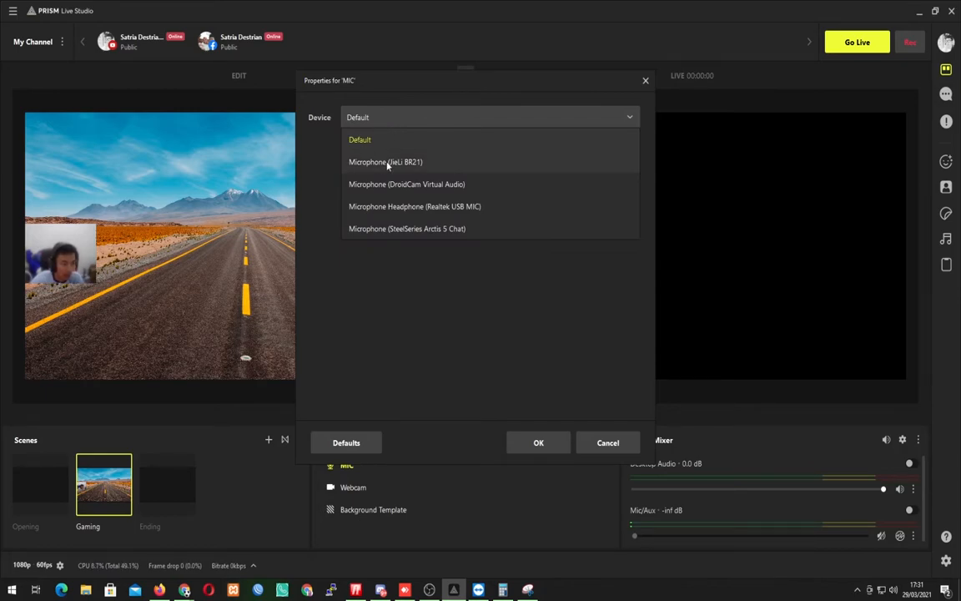
left_click(415, 170)
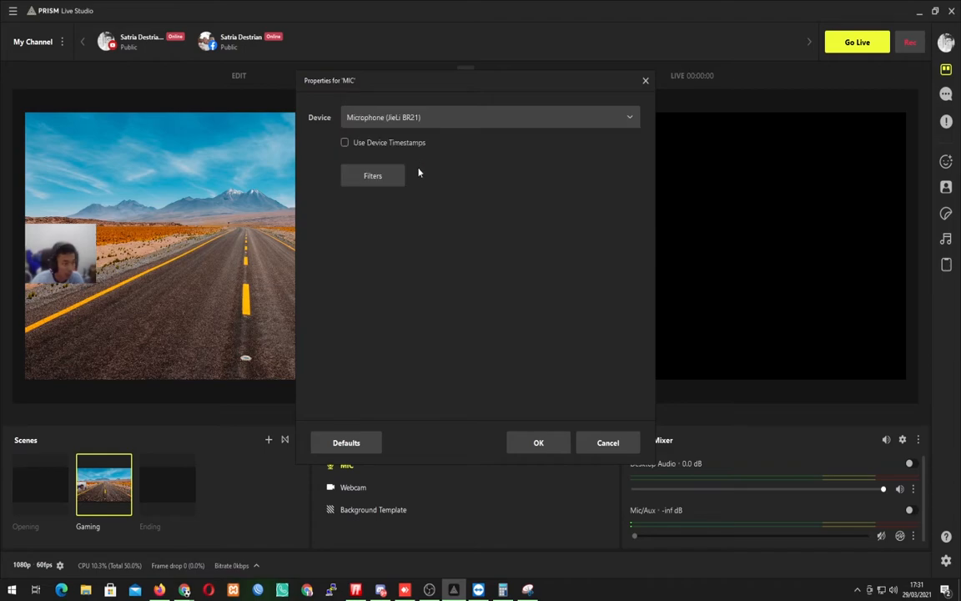
left_click(539, 443)
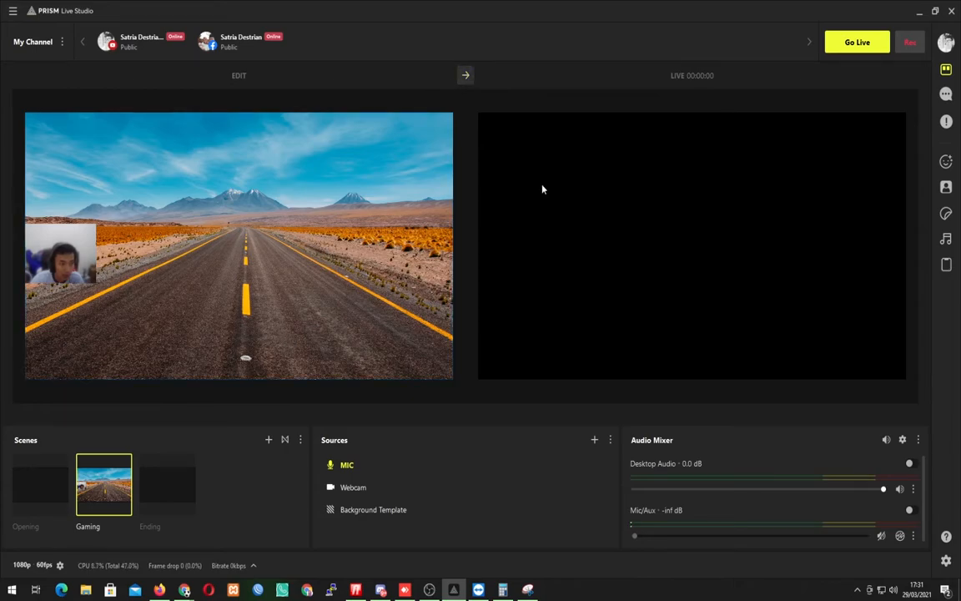
Send the Gaming scene from the edit canvas to the live output.
left_click(470, 80)
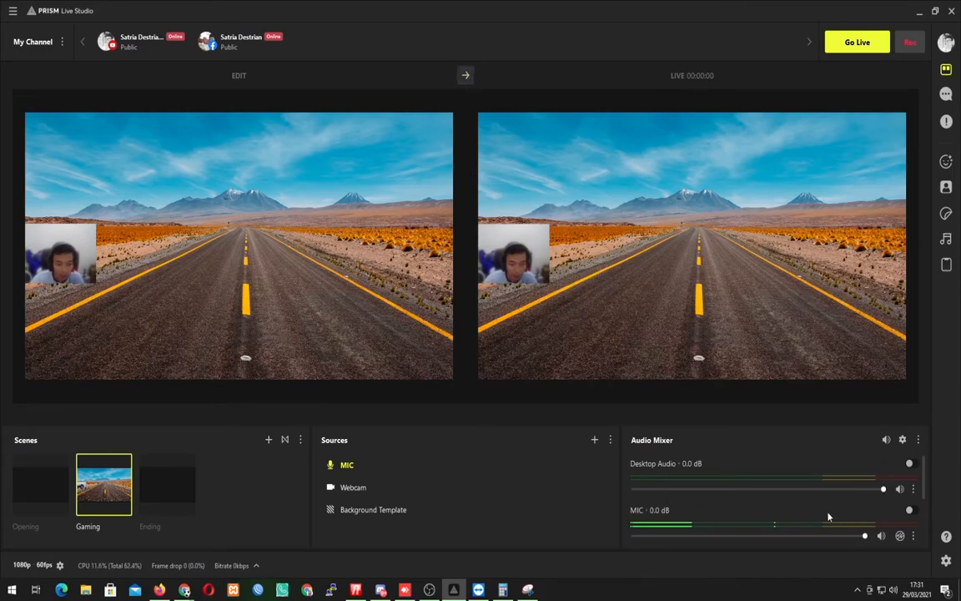
scroll(828, 516, "down", 1)
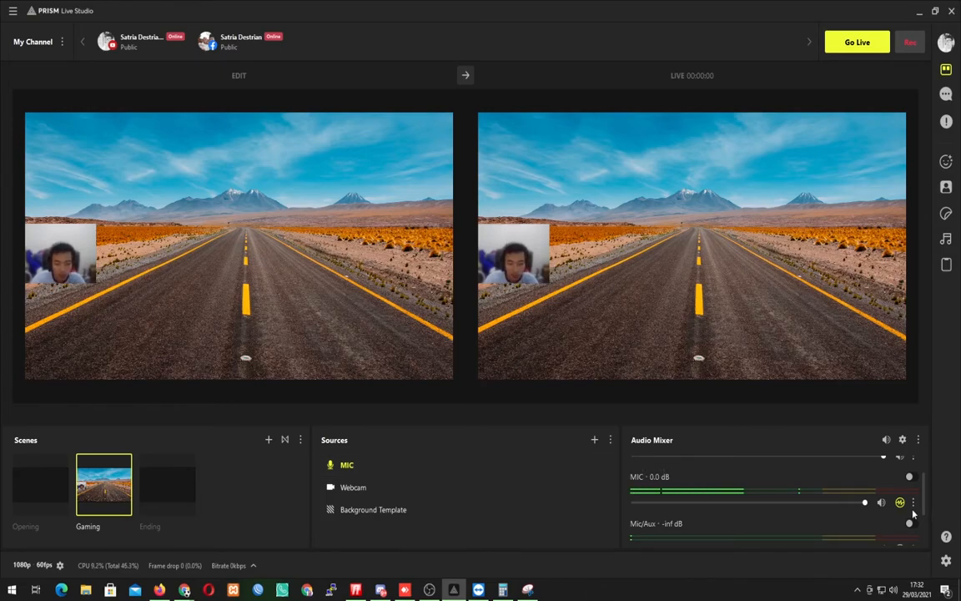
Add a Gain audio filter with its default name to the MIC source and set the gain to 21.30 dB.
right_click(470, 472)
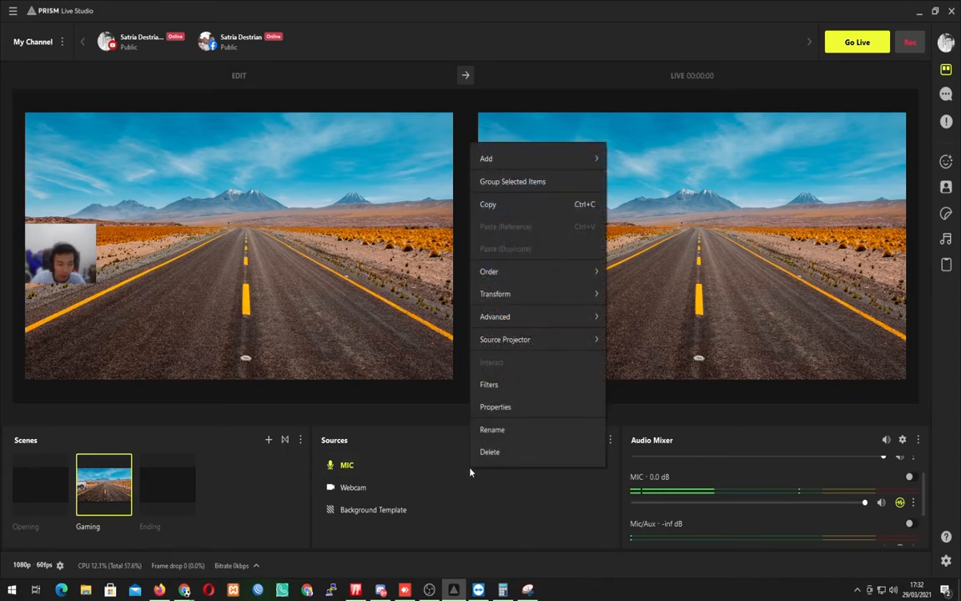
left_click(505, 386)
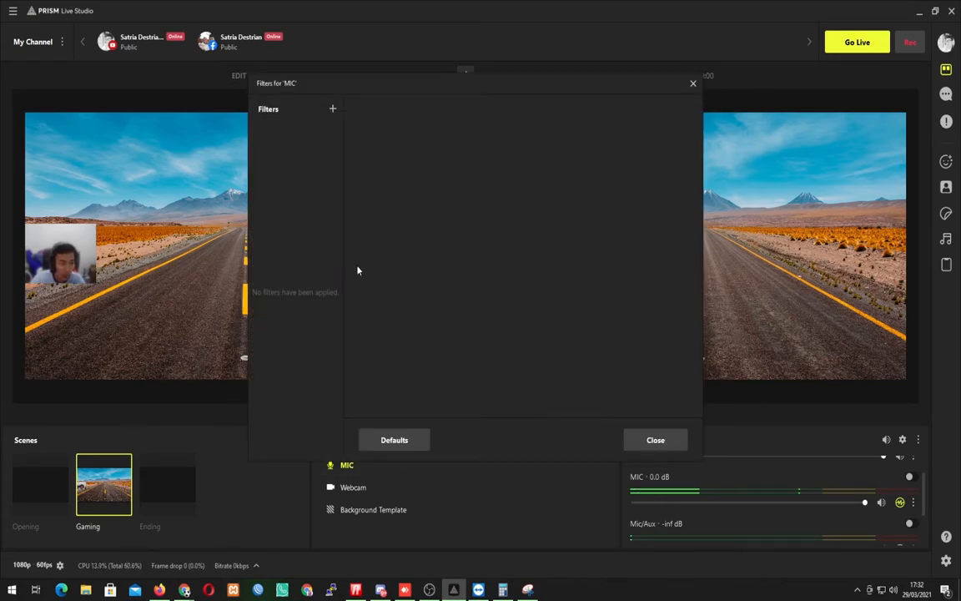
left_click(332, 109)
mouse_move(360, 154)
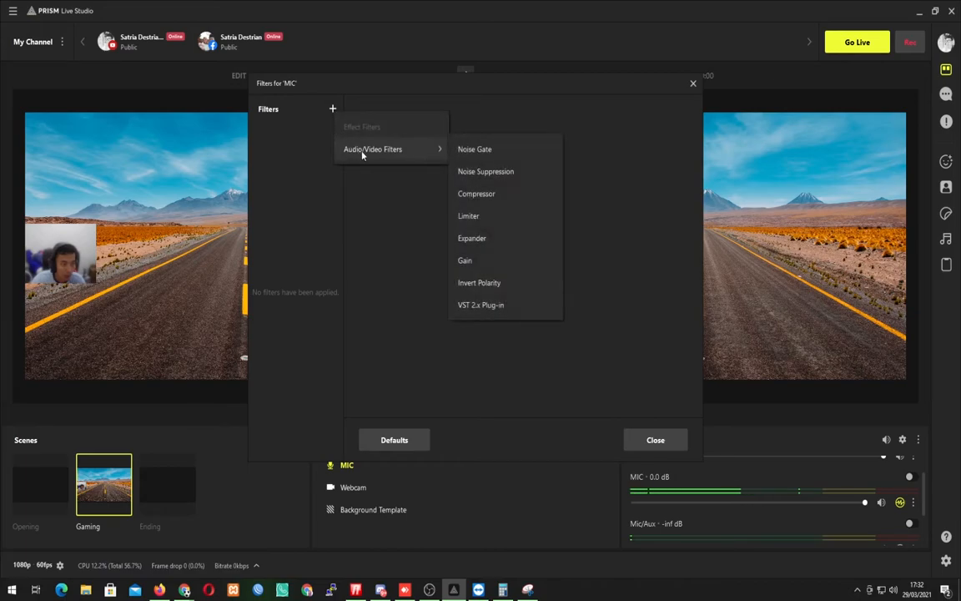
left_click(465, 260)
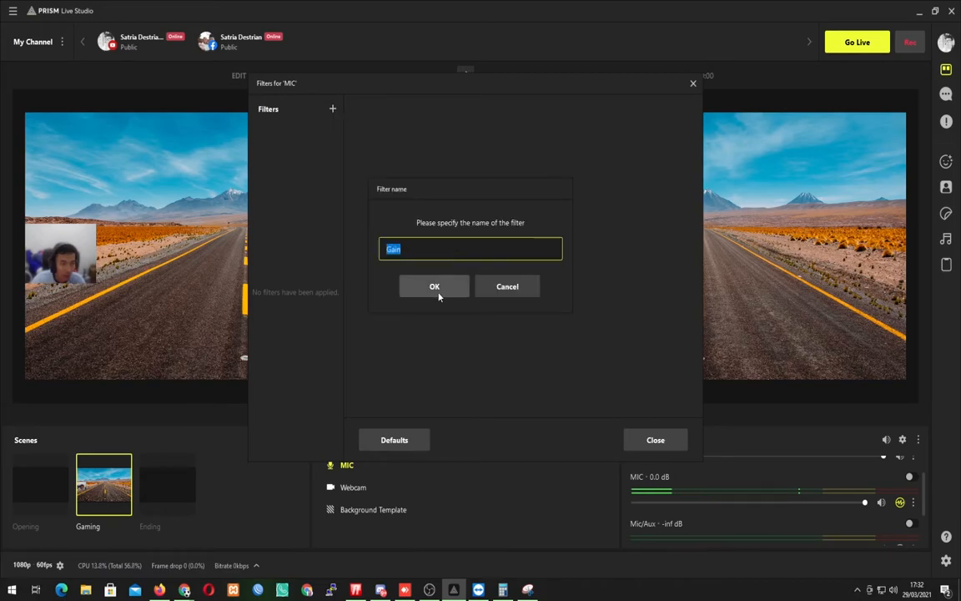
left_click(436, 288)
left_click_drag(506, 133, 595, 137)
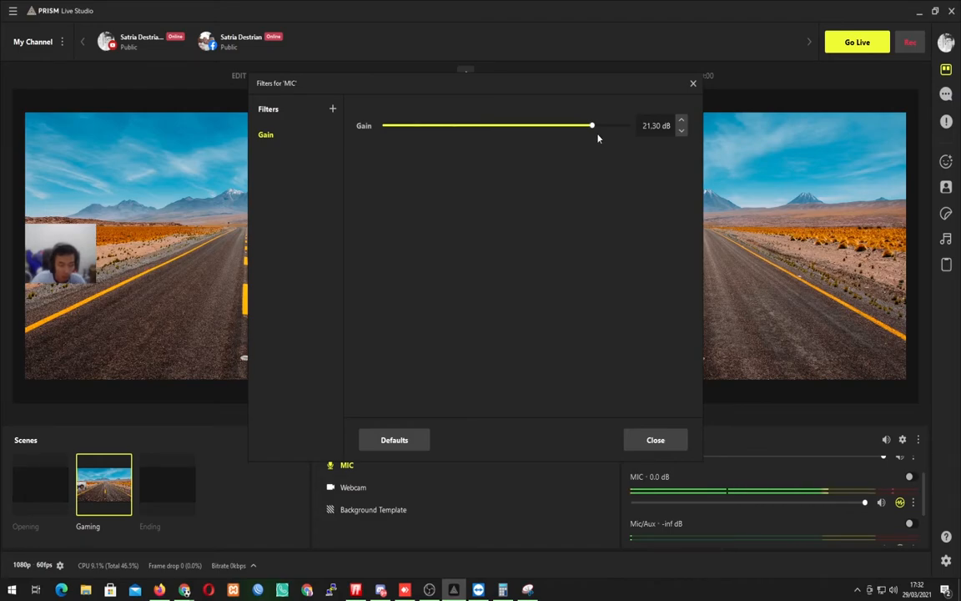
left_click(667, 448)
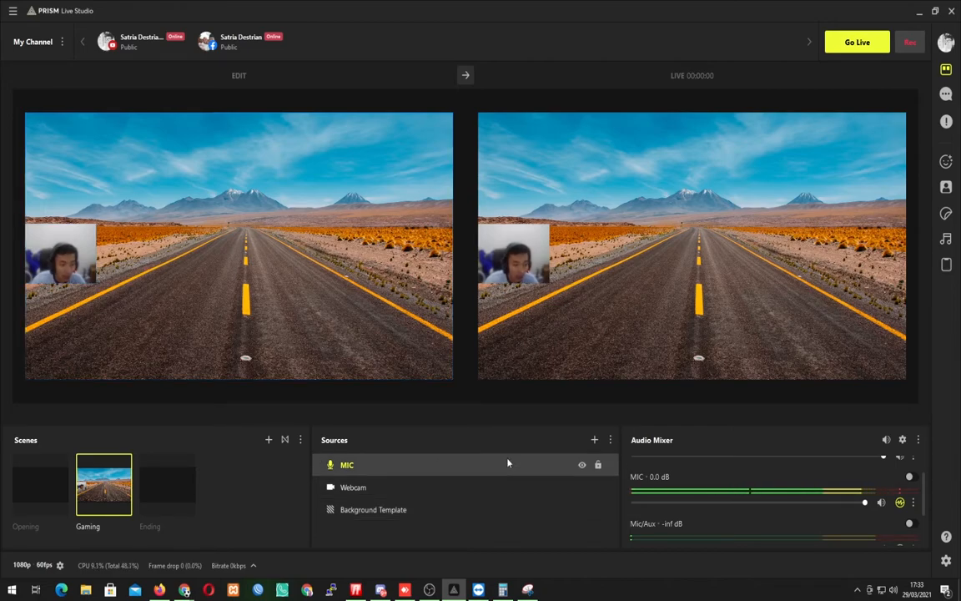
Try adding a Game source in Capture specific window mode, look through the available windows, and cancel its properties.
left_click(595, 441)
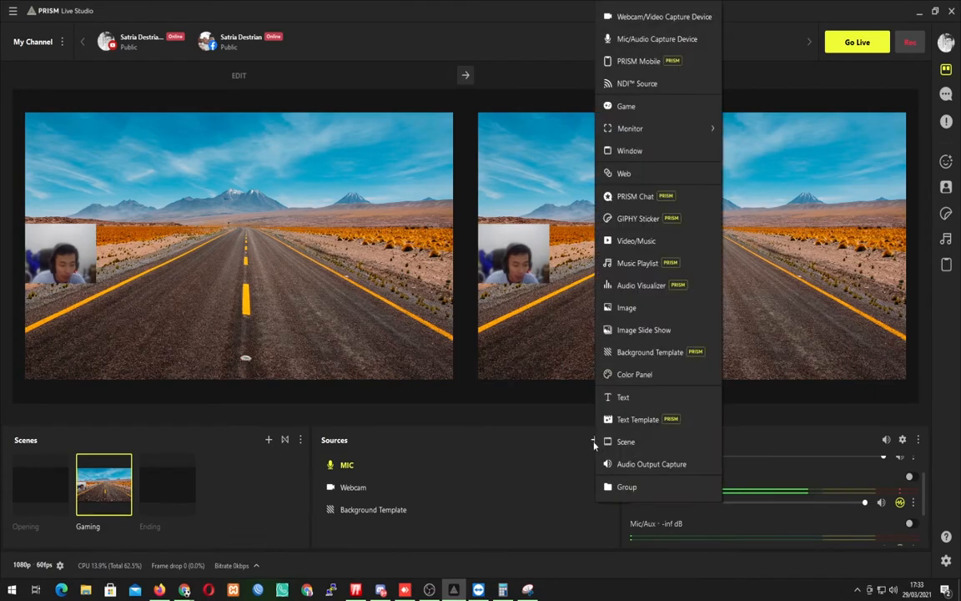
left_click(634, 112)
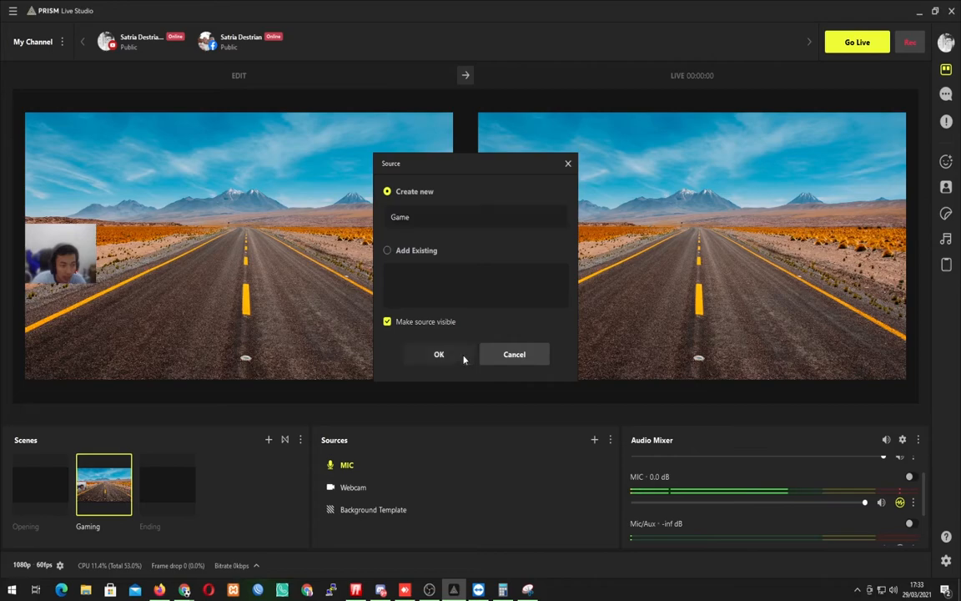
left_click(463, 357)
left_click(447, 230)
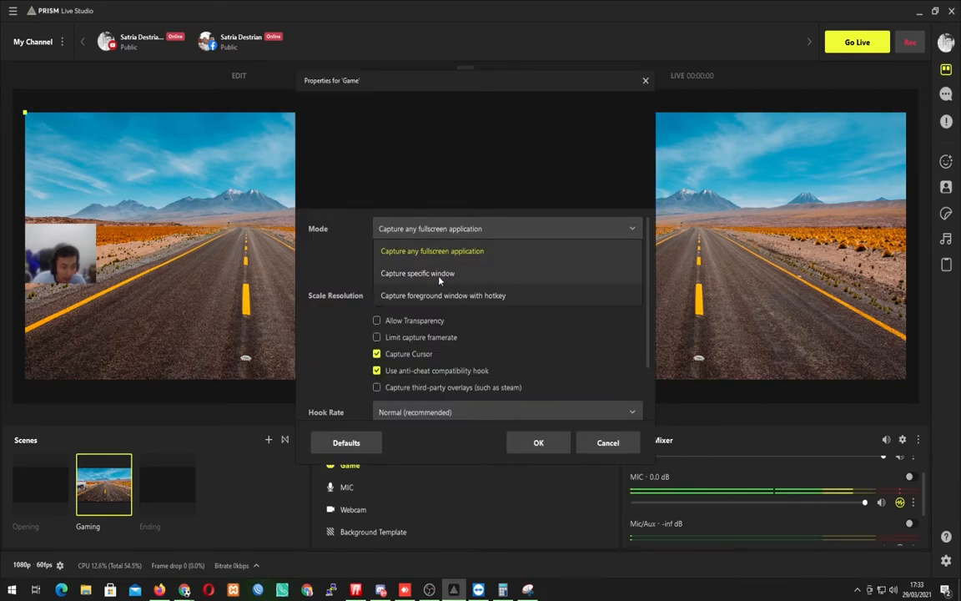
left_click(440, 275)
left_click(453, 260)
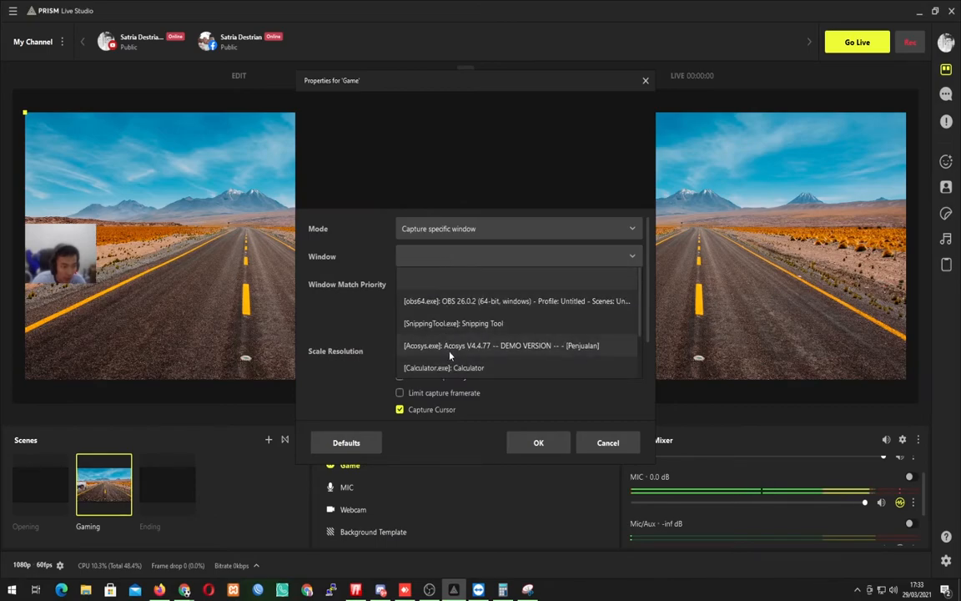
scroll(454, 342, "down", 1)
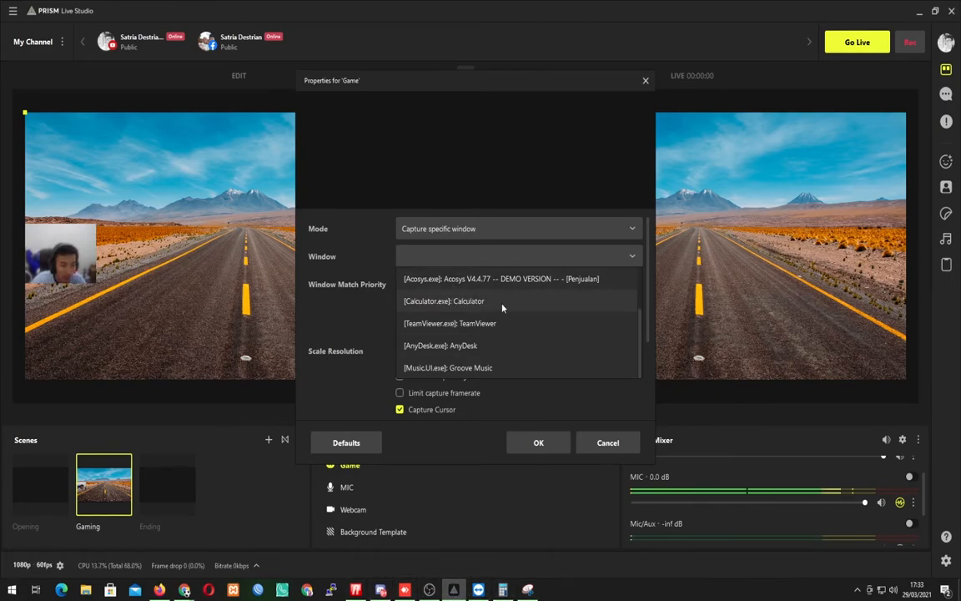
left_click(388, 309)
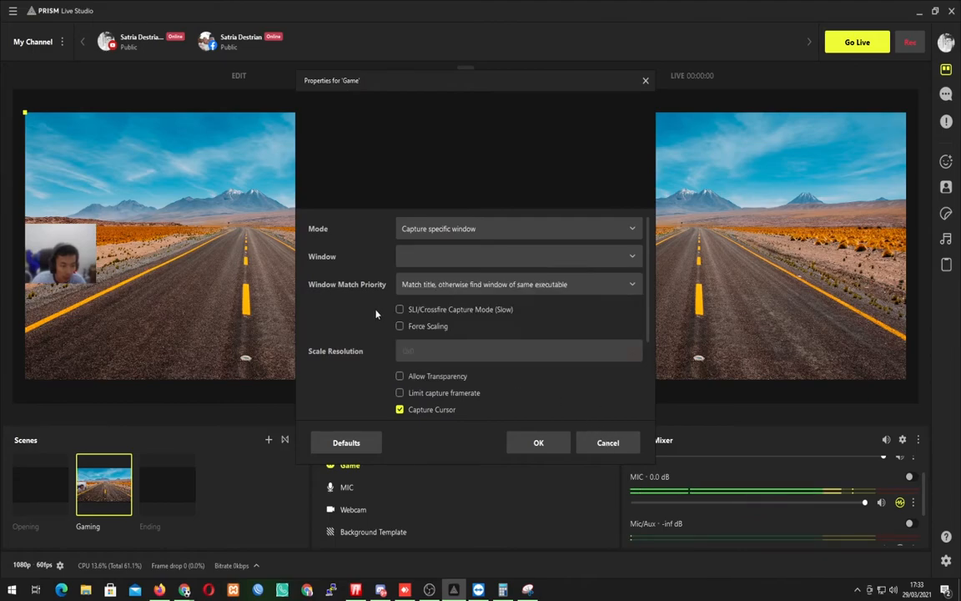
left_click(603, 449)
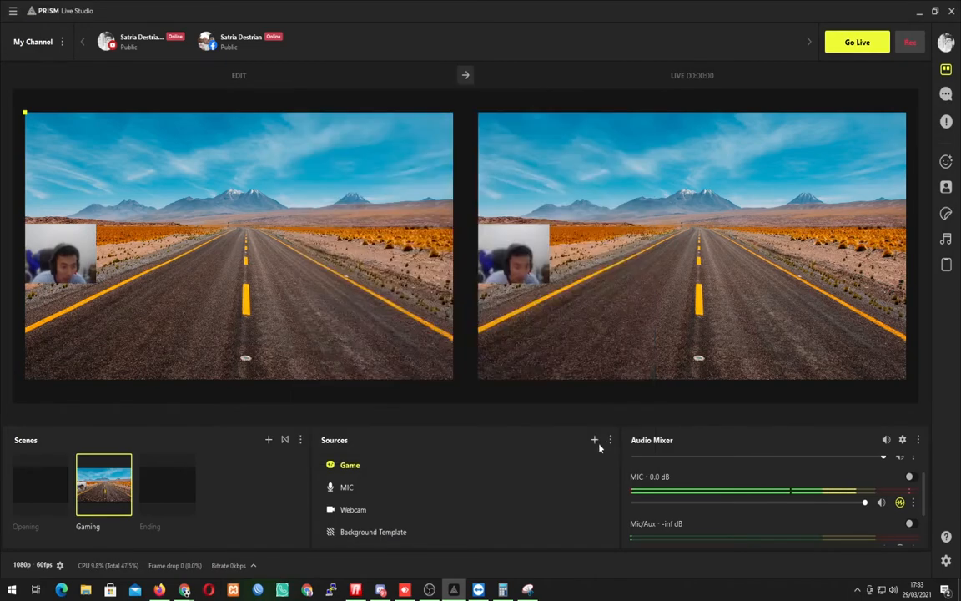
Delete the Game source from the Gaming scene.
right_click(478, 466)
left_click(512, 450)
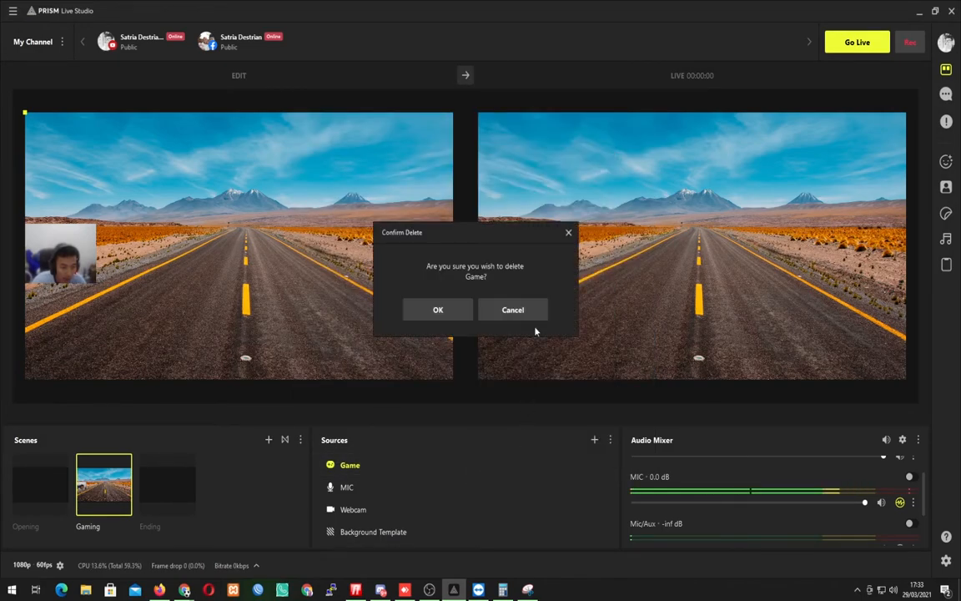
left_click(453, 307)
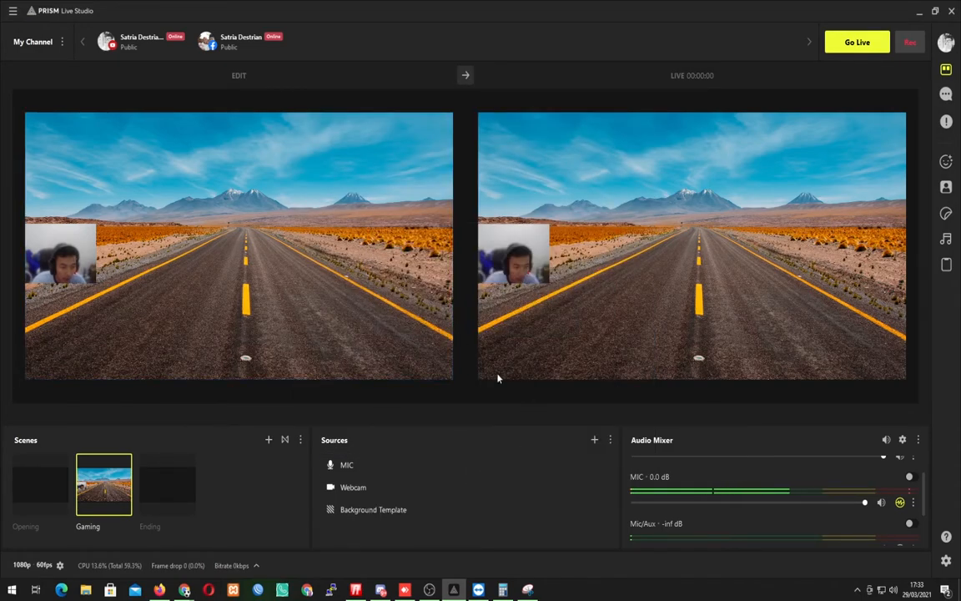
Add a Window capture source named Game to the Gaming scene, capturing the PRISM Live Studio page in Mozilla Firefox.
left_click(595, 441)
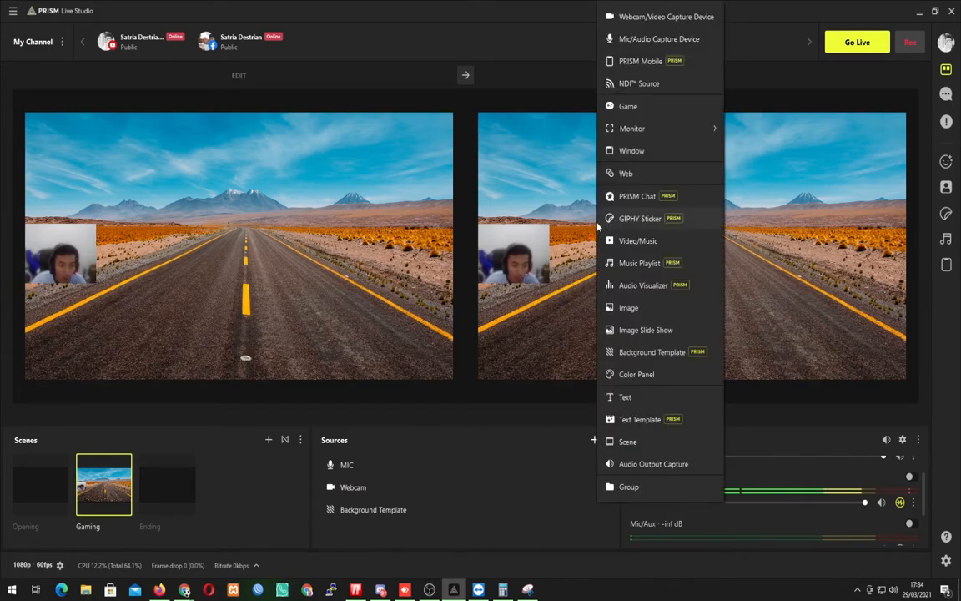
left_click(639, 151)
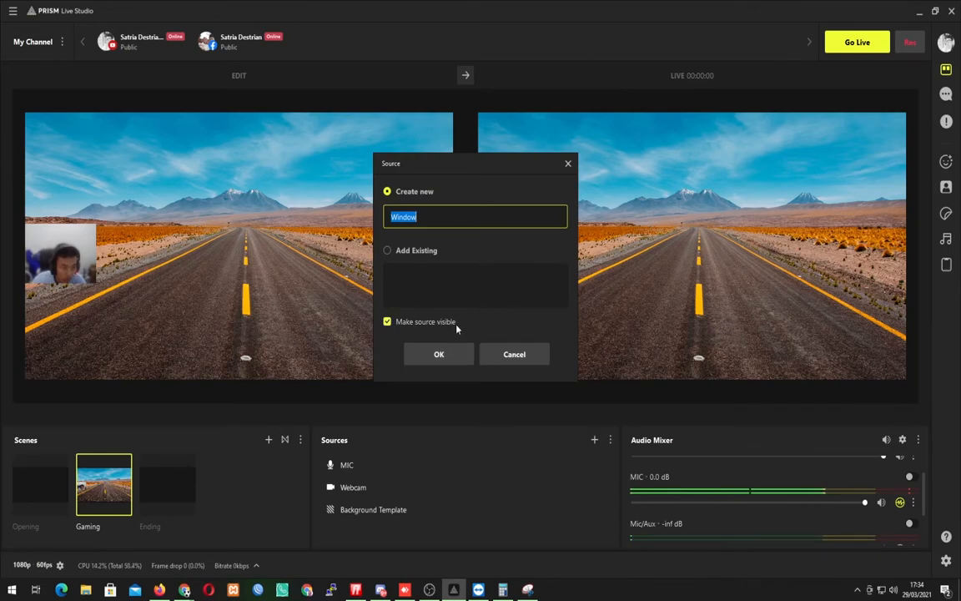
type("Game")
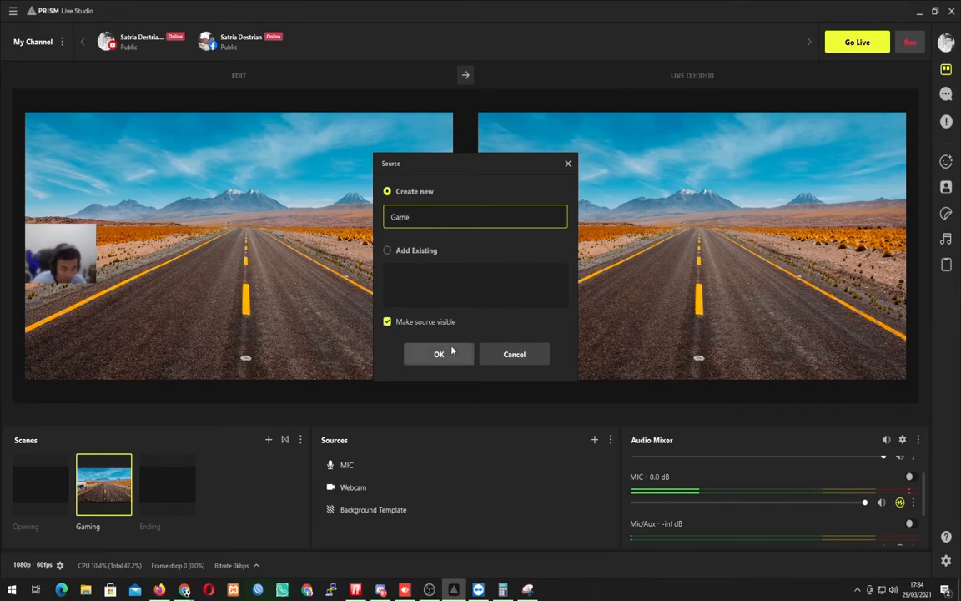
left_click(451, 352)
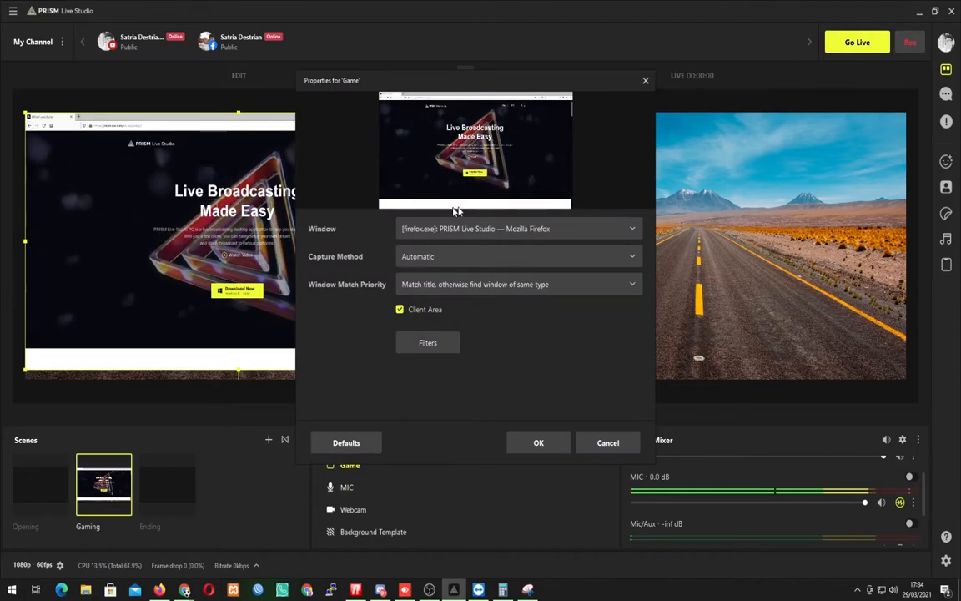
left_click(469, 235)
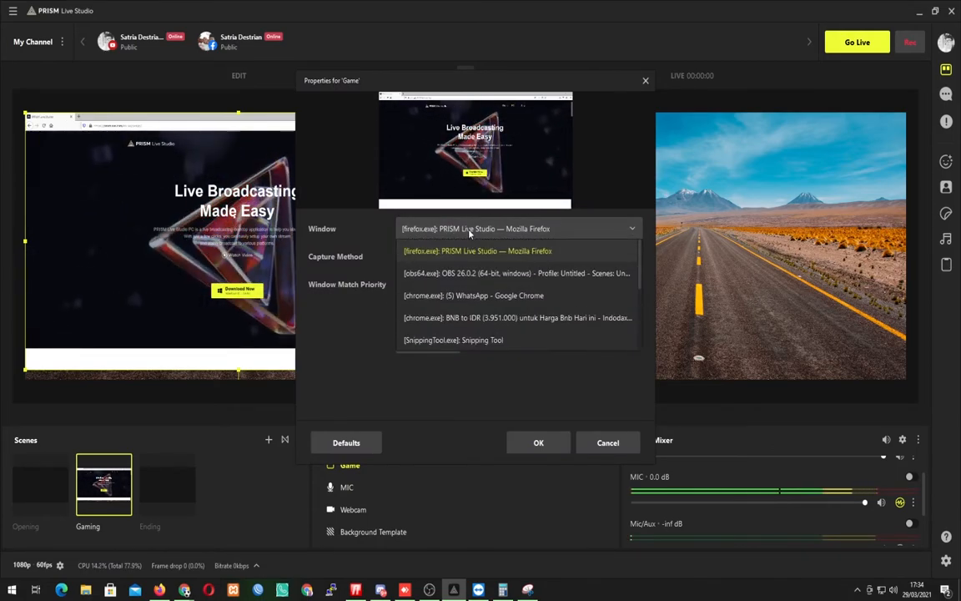
scroll(484, 318, "down", 3)
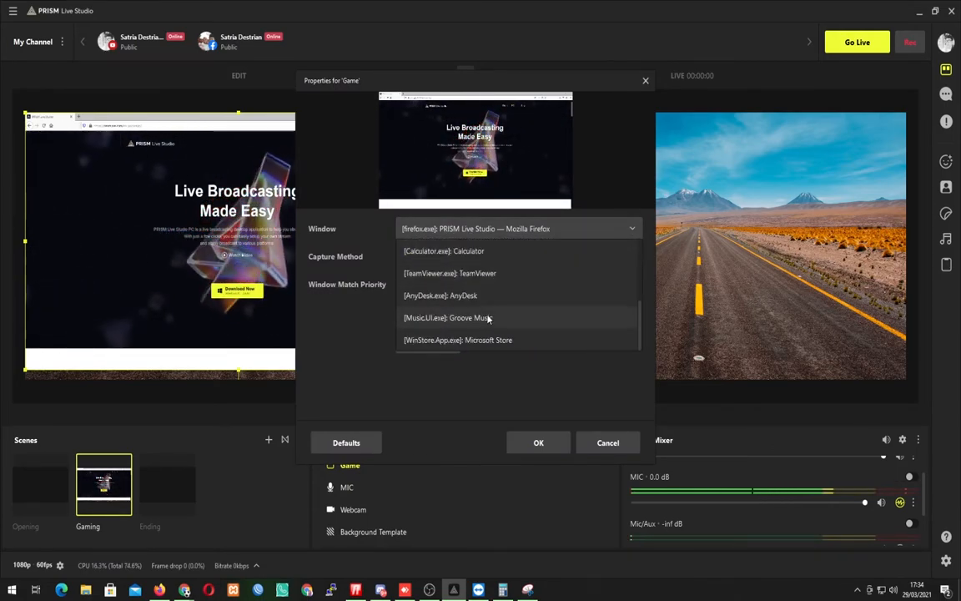
scroll(488, 313, "up", 3)
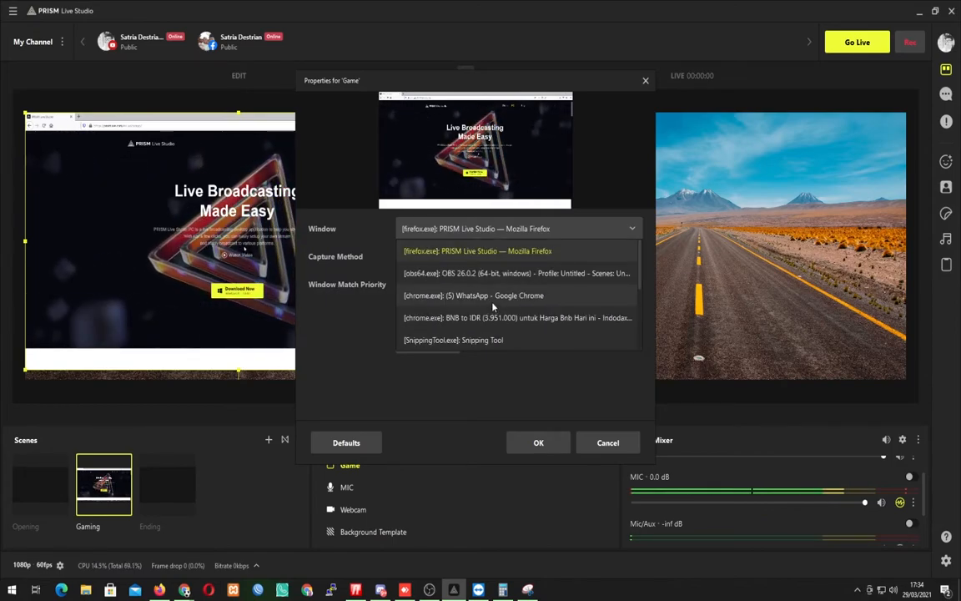
left_click(386, 299)
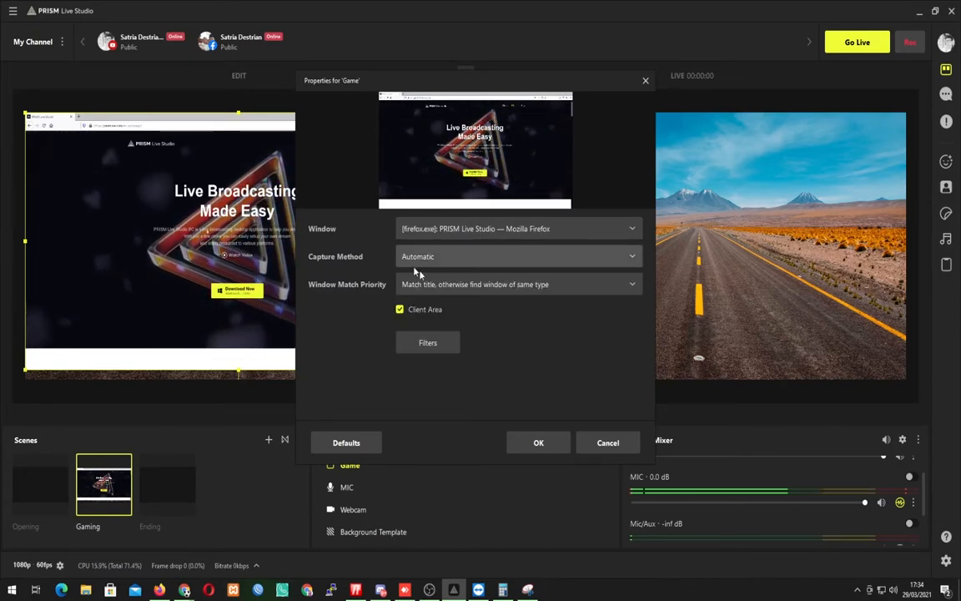
left_click(558, 448)
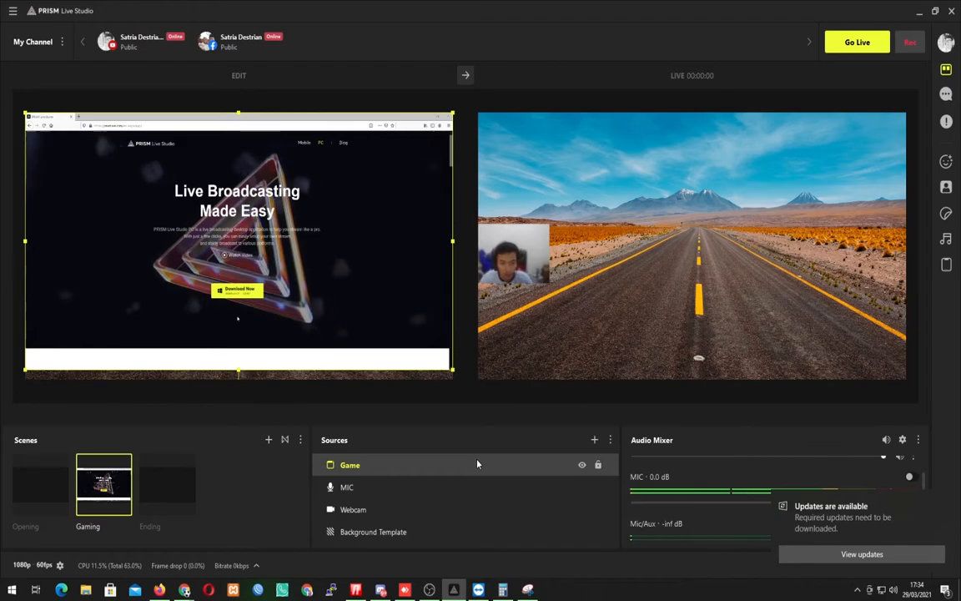
Launch Vysor to mirror the RMX2001 phone, enabling High Quality Mirroring and Android notifications on the desktop.
key("super")
type("vys")
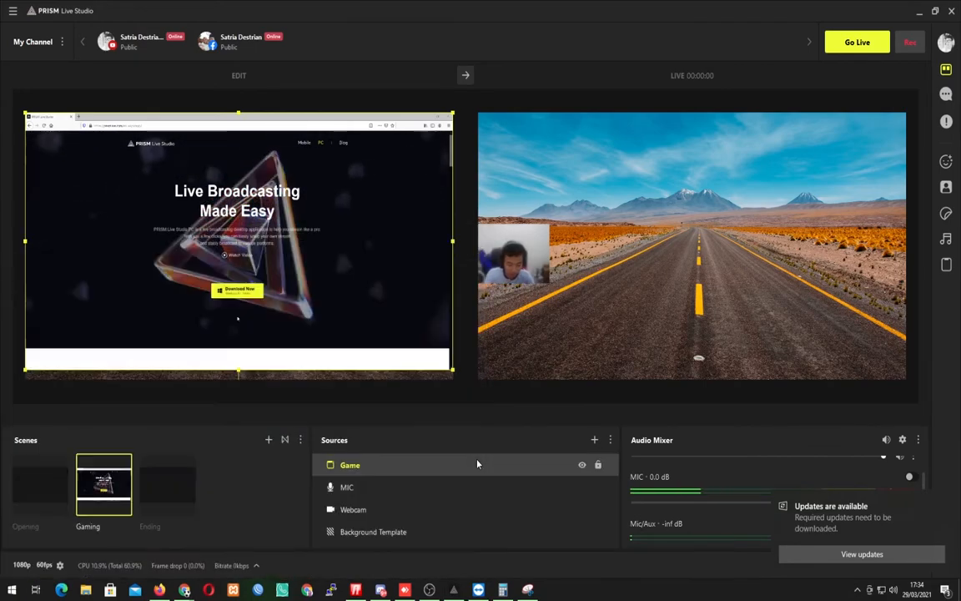
key("Return")
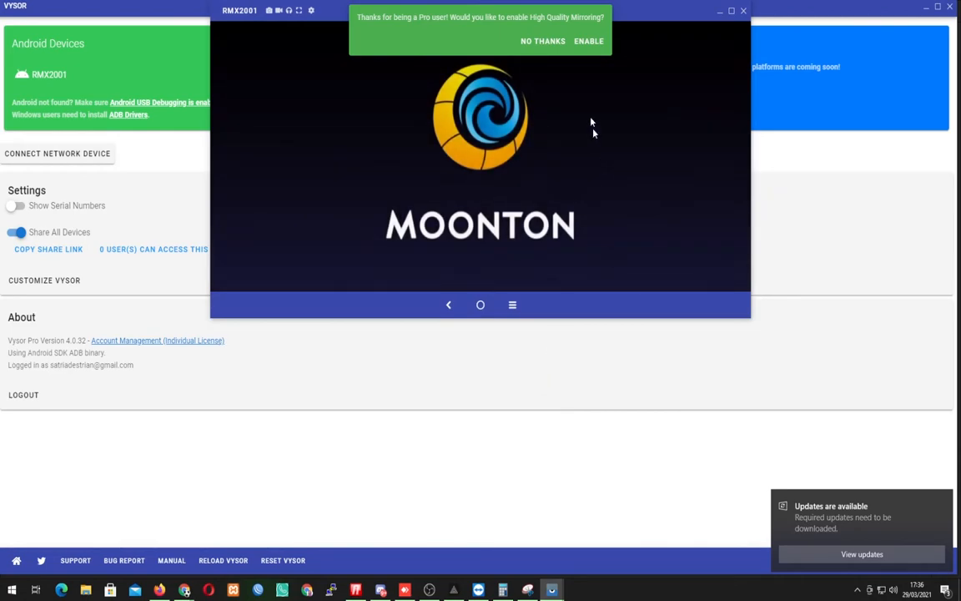
left_click(589, 41)
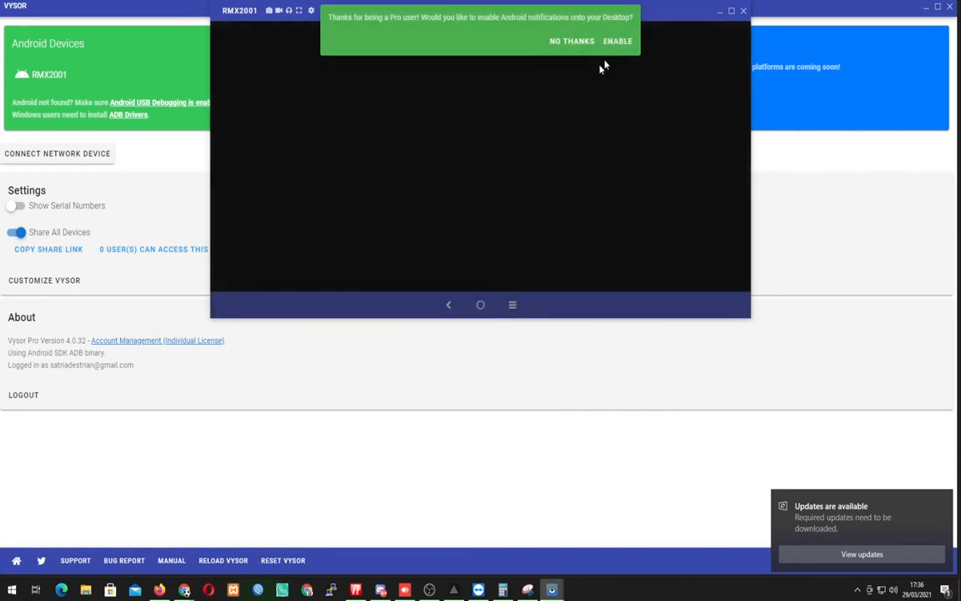
left_click(618, 42)
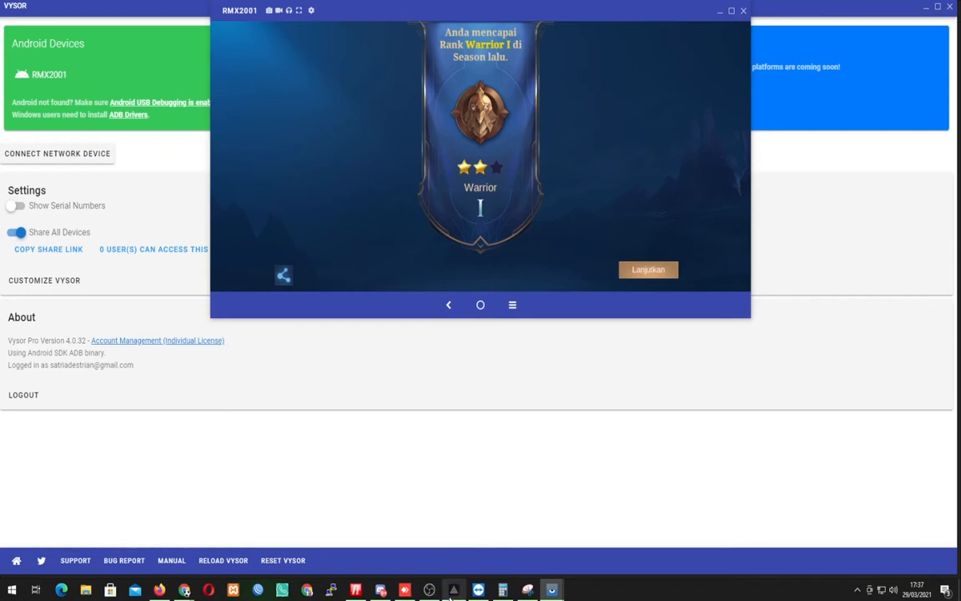
Switch back to PRISM Live Studio and set the Game source's captured window to [Vysor.exe]: RMX2001.
mouse_move(452, 593)
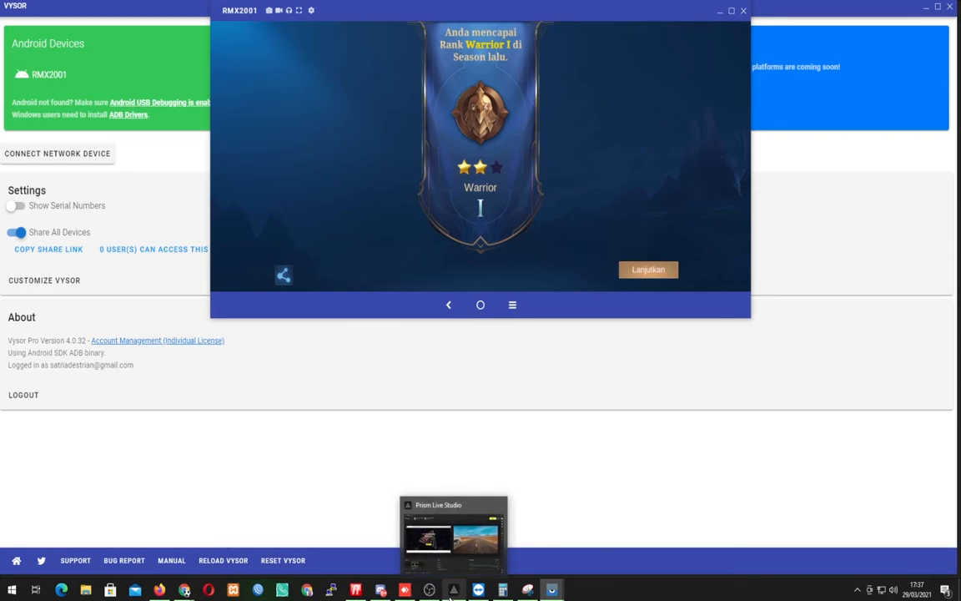
left_click(451, 594)
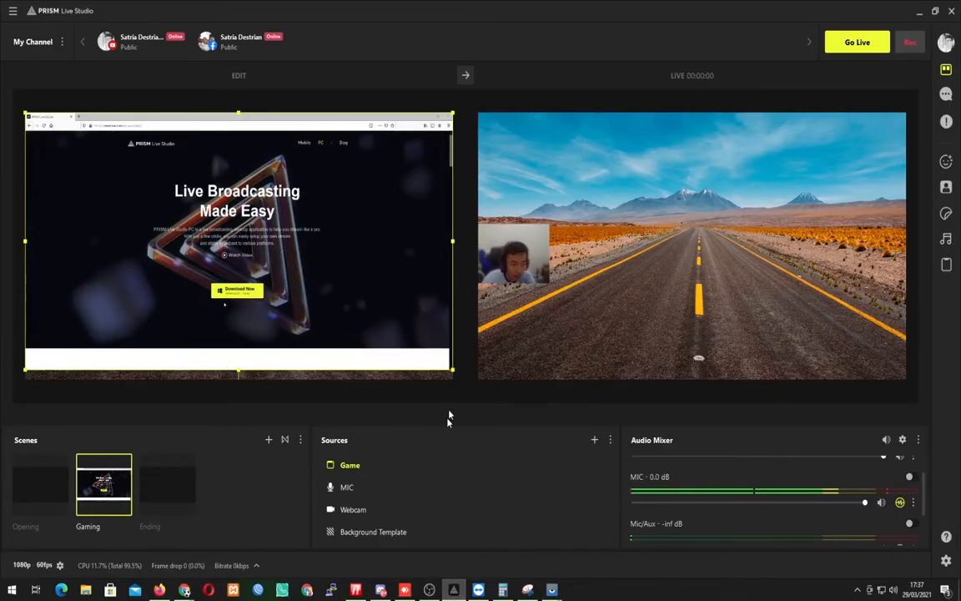
double_click(393, 479)
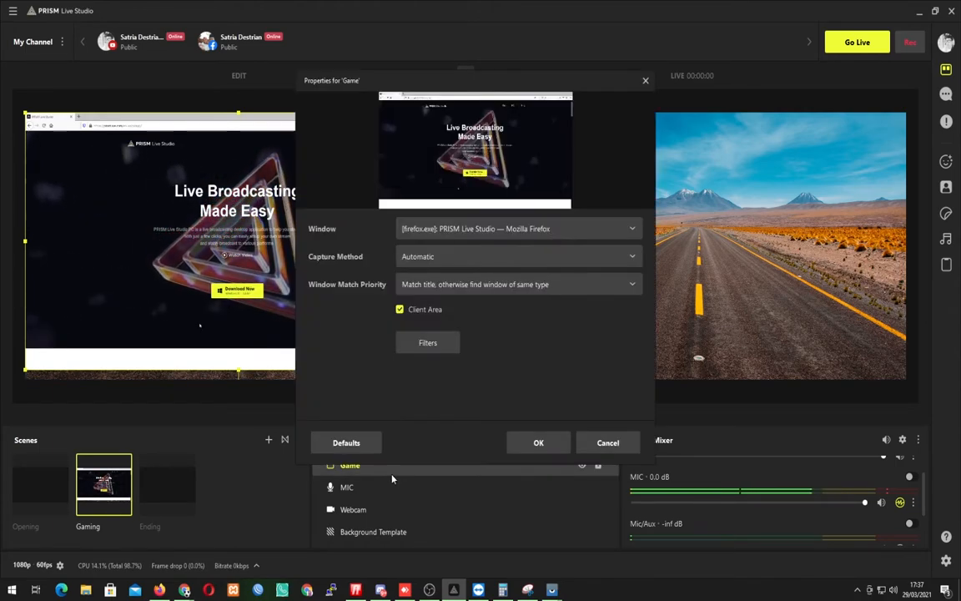
left_click(443, 230)
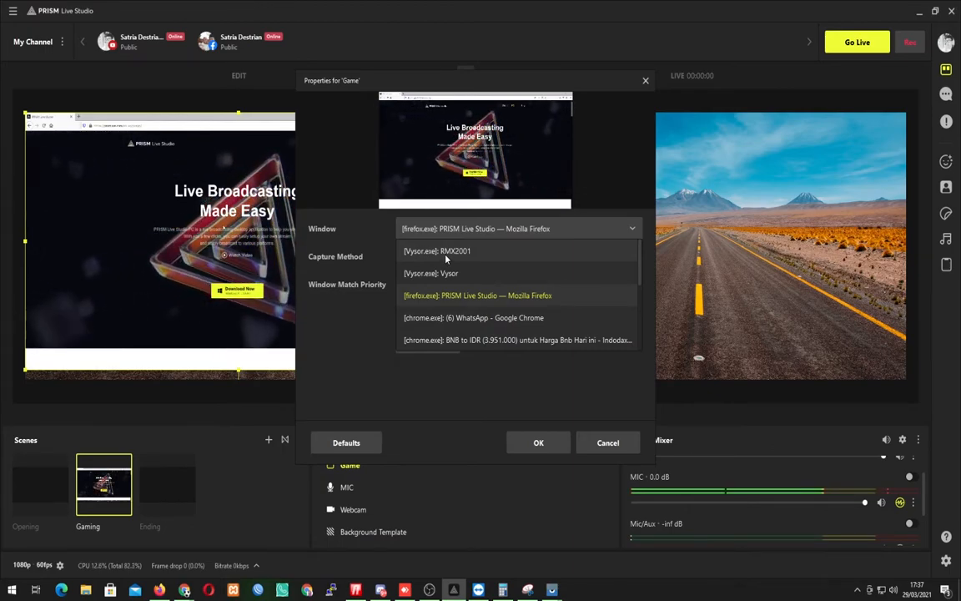
left_click(447, 255)
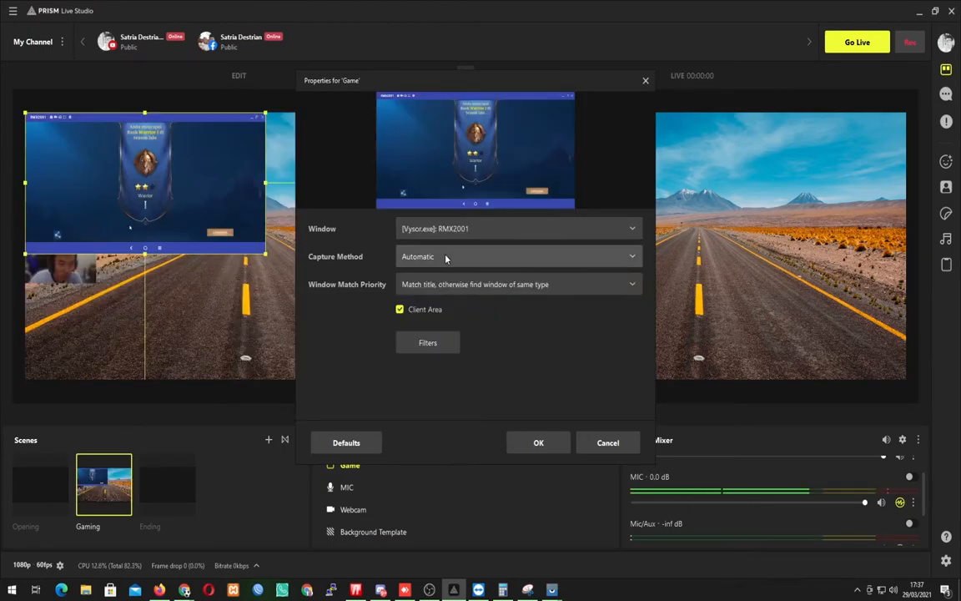
left_click(539, 444)
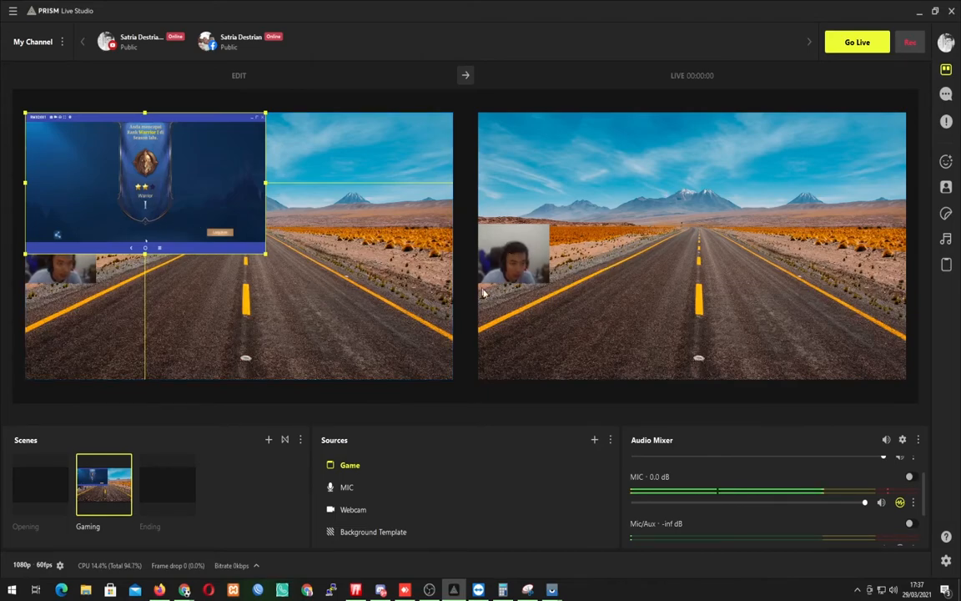
Stretch the Game source to fill the whole edit canvas.
right_click(197, 196)
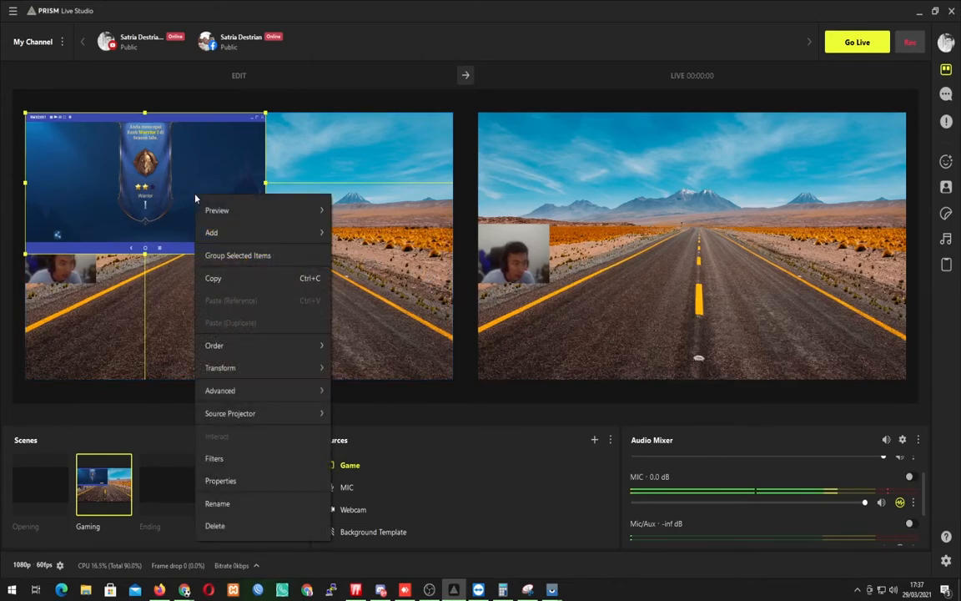
mouse_move(321, 367)
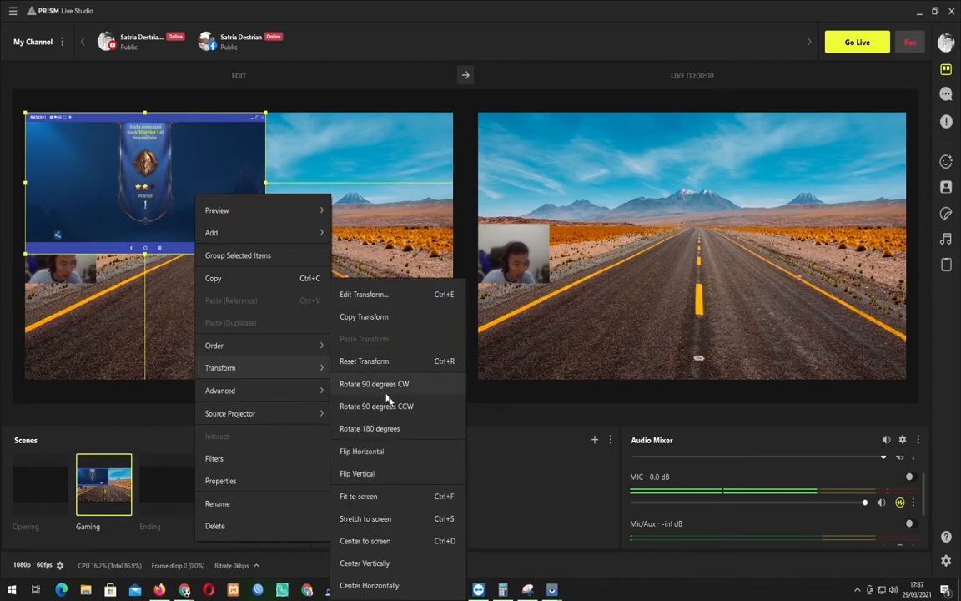
left_click(406, 524)
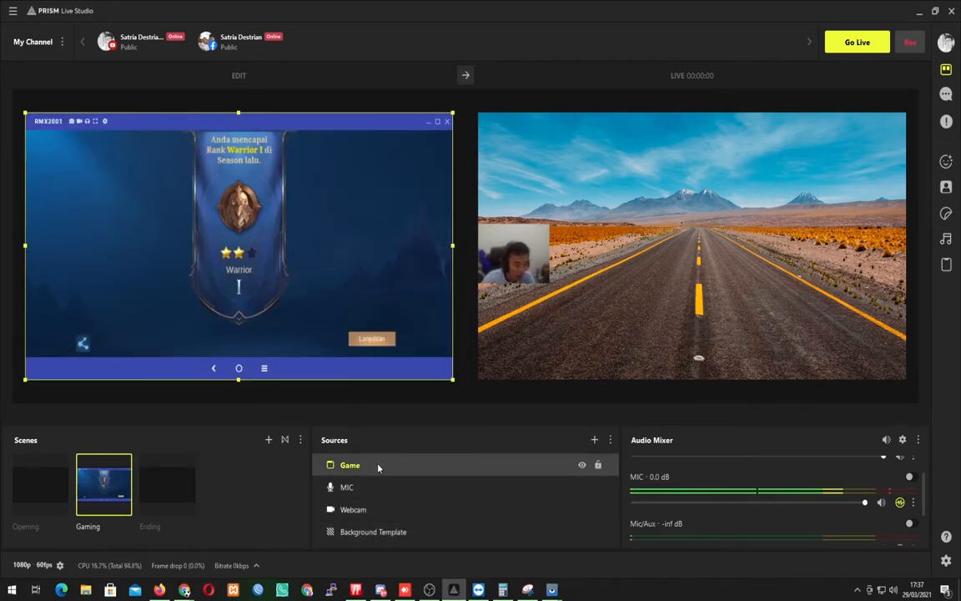
Move the Game source below Webcam in the source order and send the Gaming scene to the live output.
left_click_drag(378, 466, 380, 512)
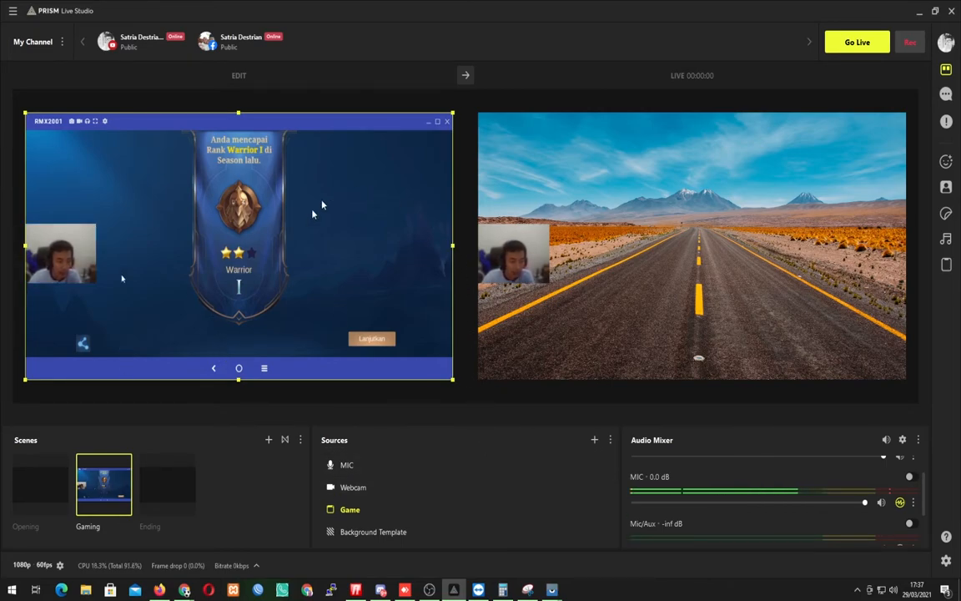
left_click(466, 75)
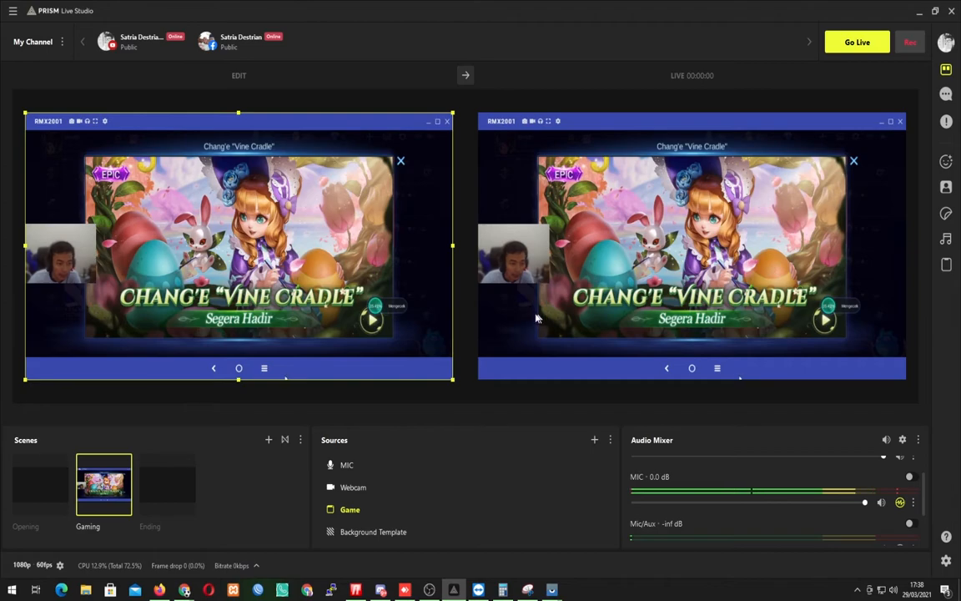
Switch to Firefox and open the wdflat.com streaming overlay site in a new browser tab.
left_click(159, 590)
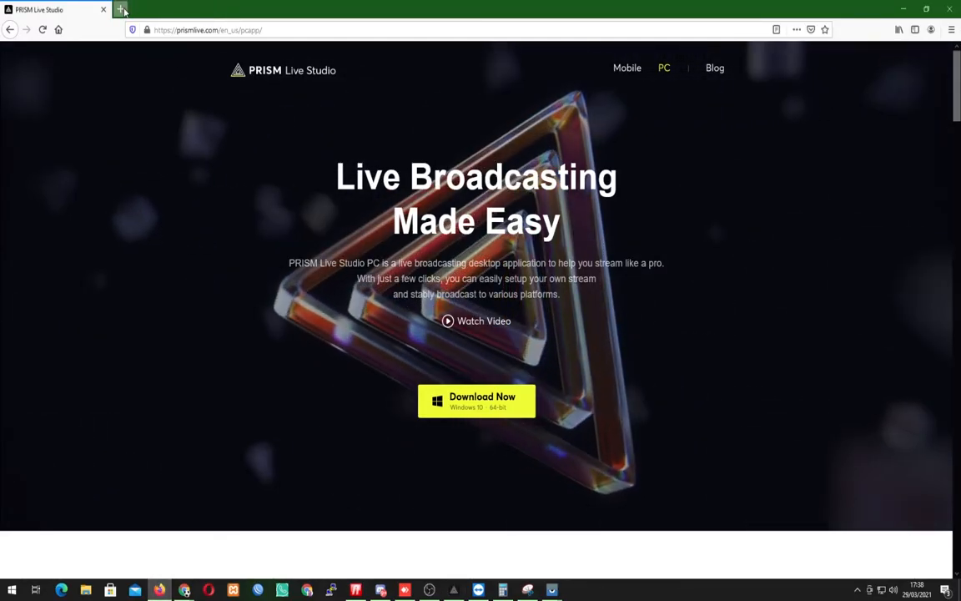
left_click(120, 10)
left_click(189, 31)
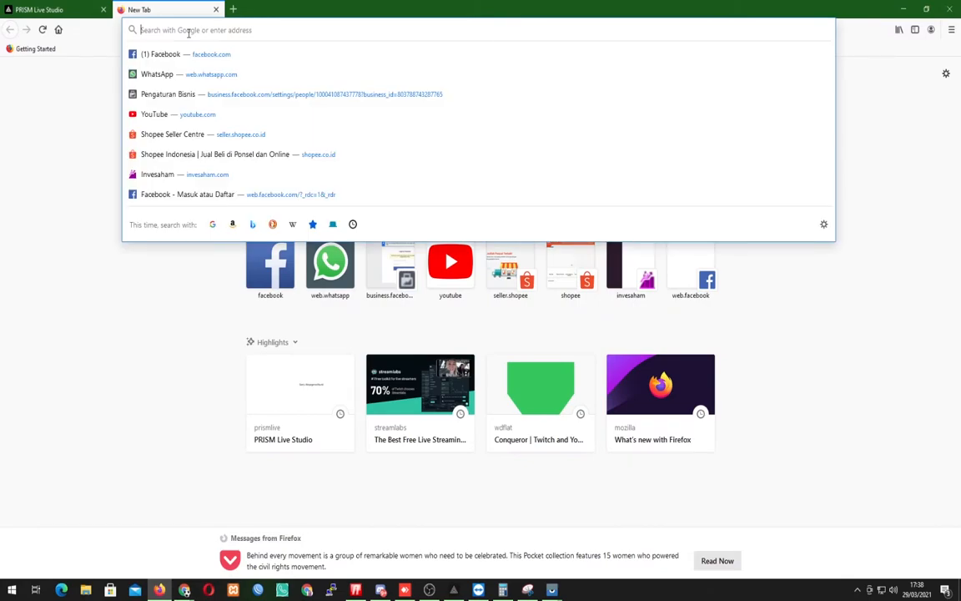
type("wd")
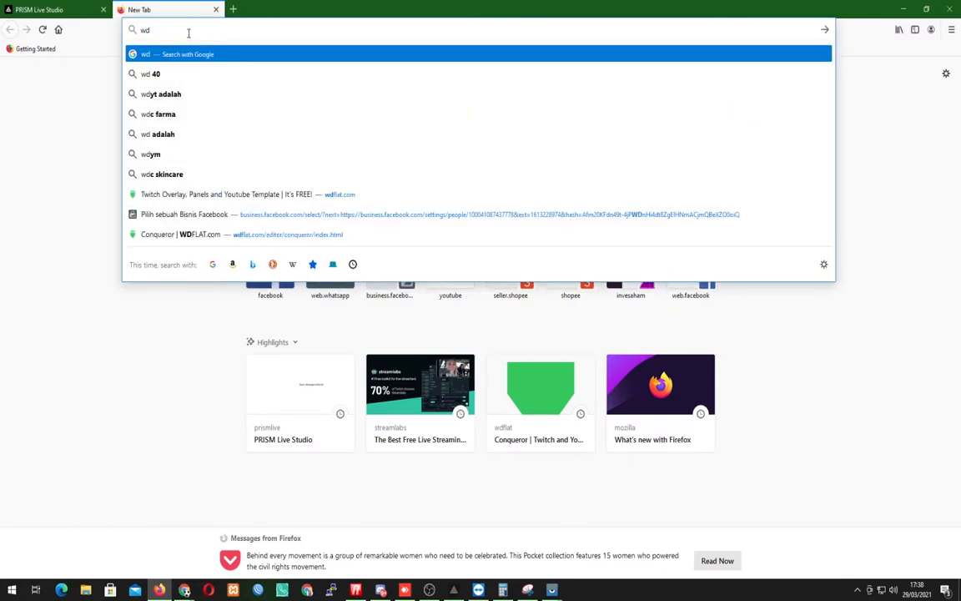
key("Up")
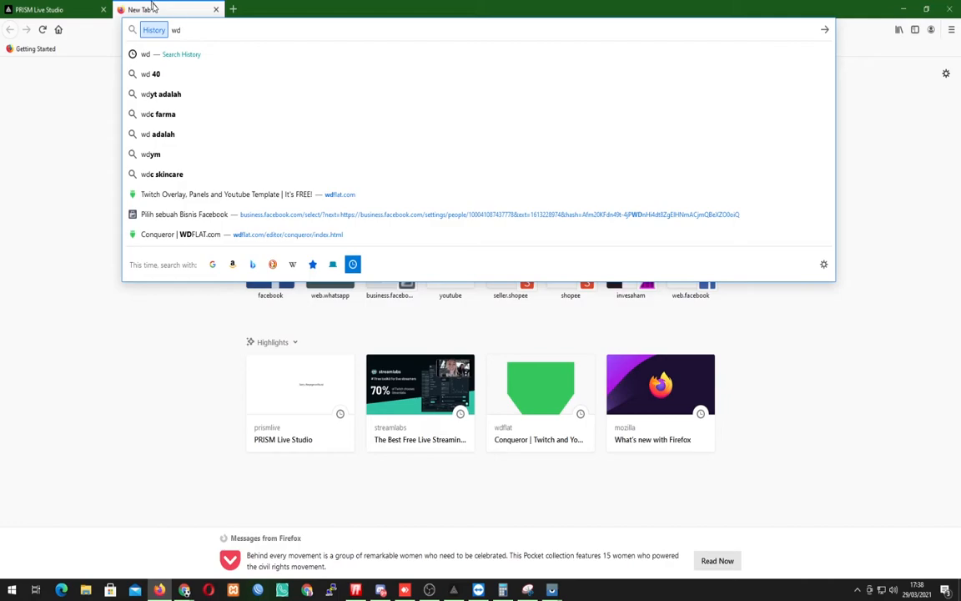
left_click(282, 193)
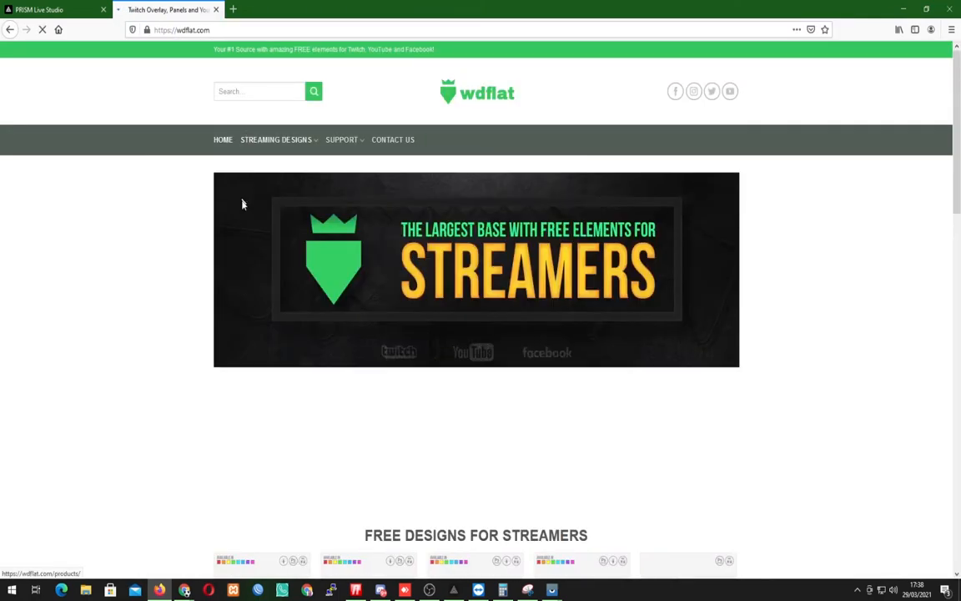
Browse the free designs for streamers and open the Conqueror facecam product page, dismissing the ad.
scroll(266, 249, "down", 5)
scroll(267, 250, "up", 3)
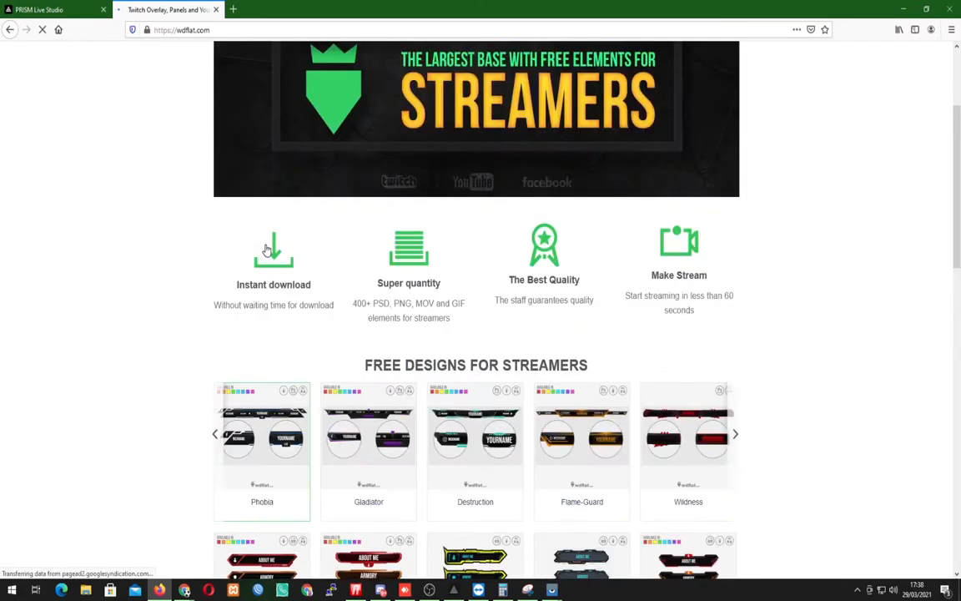
scroll(176, 268, "down", 5)
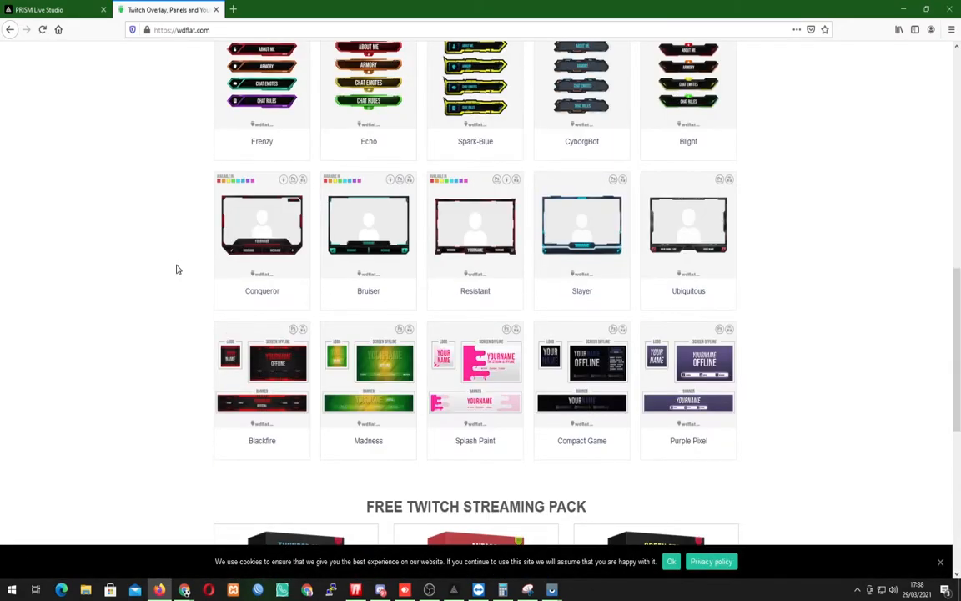
left_click(251, 281)
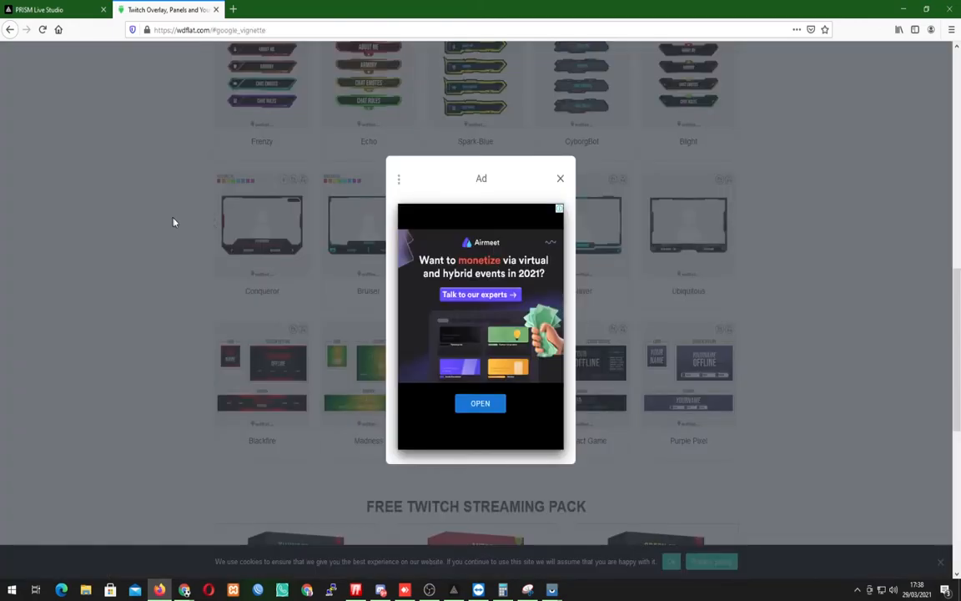
left_click(559, 182)
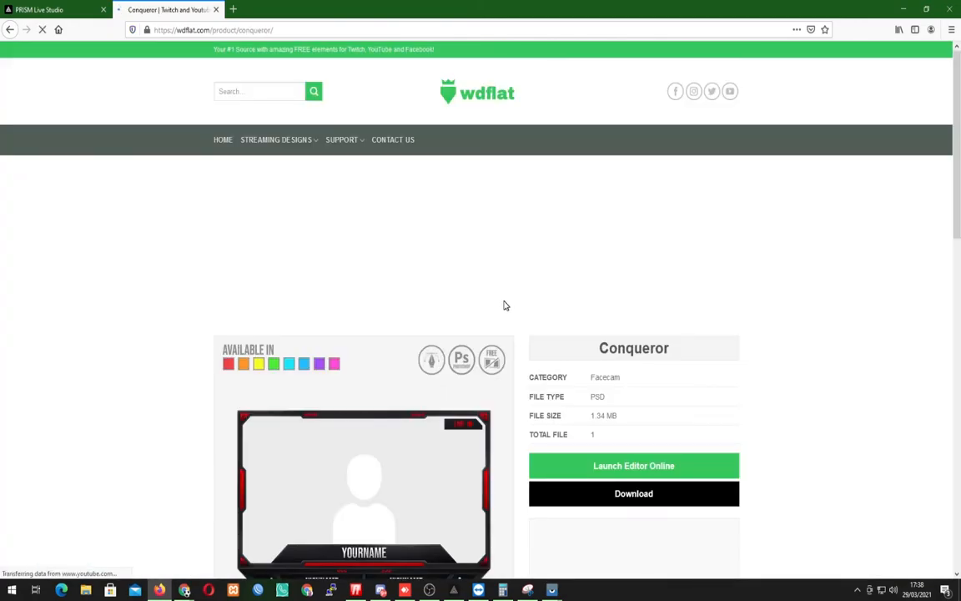
Launch the online editor for the Conqueror facecam overlay.
scroll(498, 292, "down", 2)
scroll(492, 281, "down", 2)
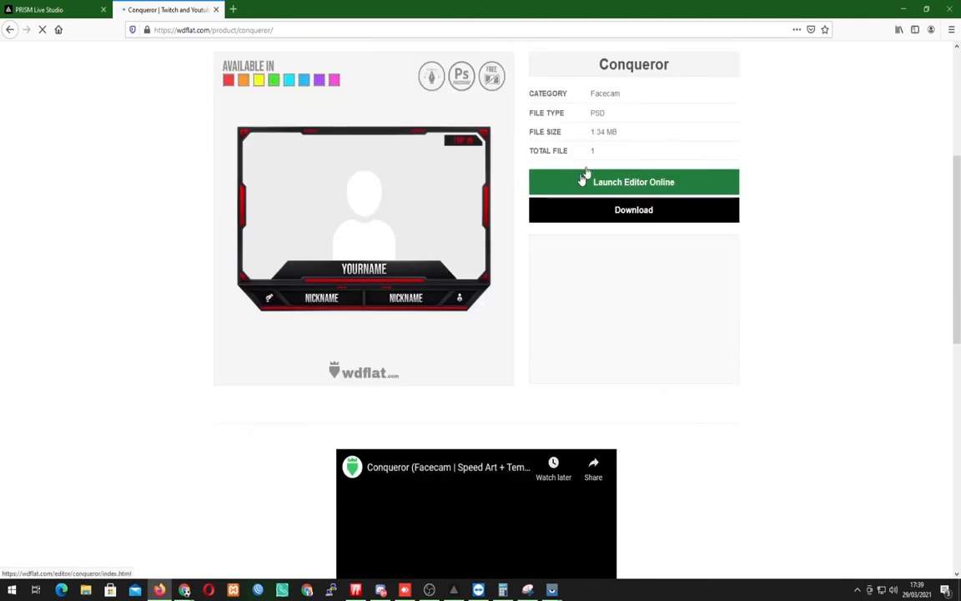
left_click(613, 190)
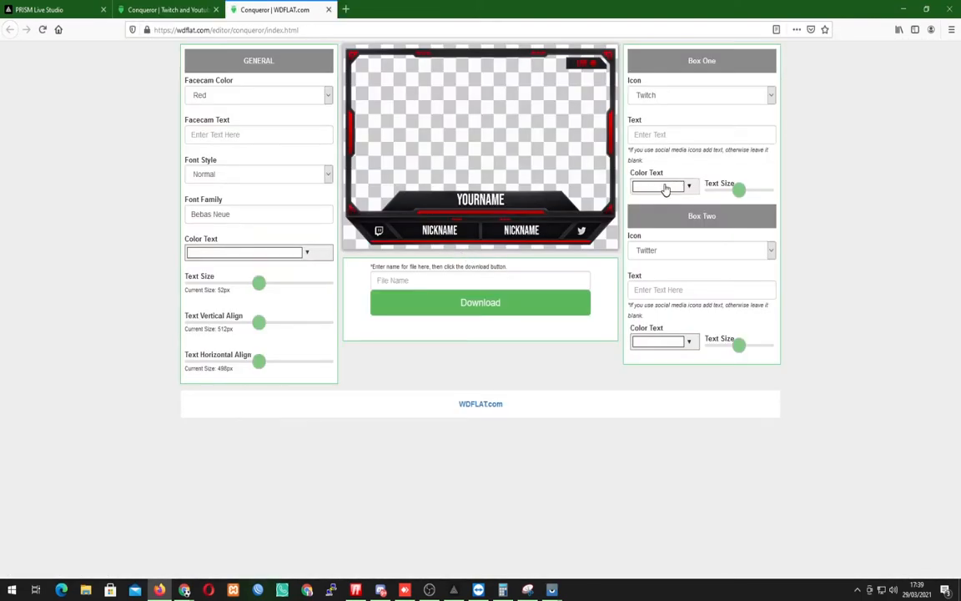
Set the Box One icon to Facebook and the Box Two icon to Instagram, with "sa" as the Box Two text.
left_click(659, 96)
left_click(665, 154)
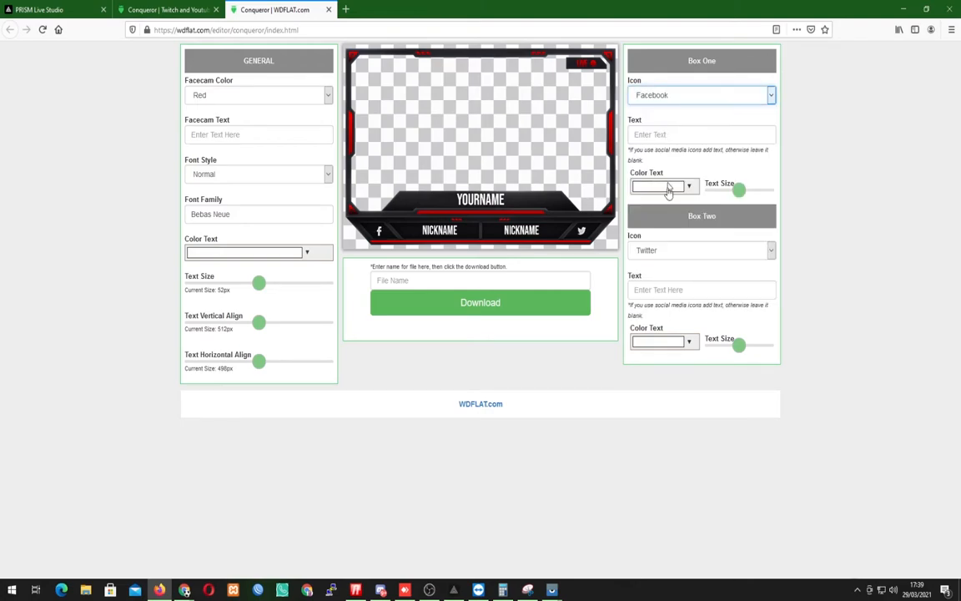
left_click(660, 250)
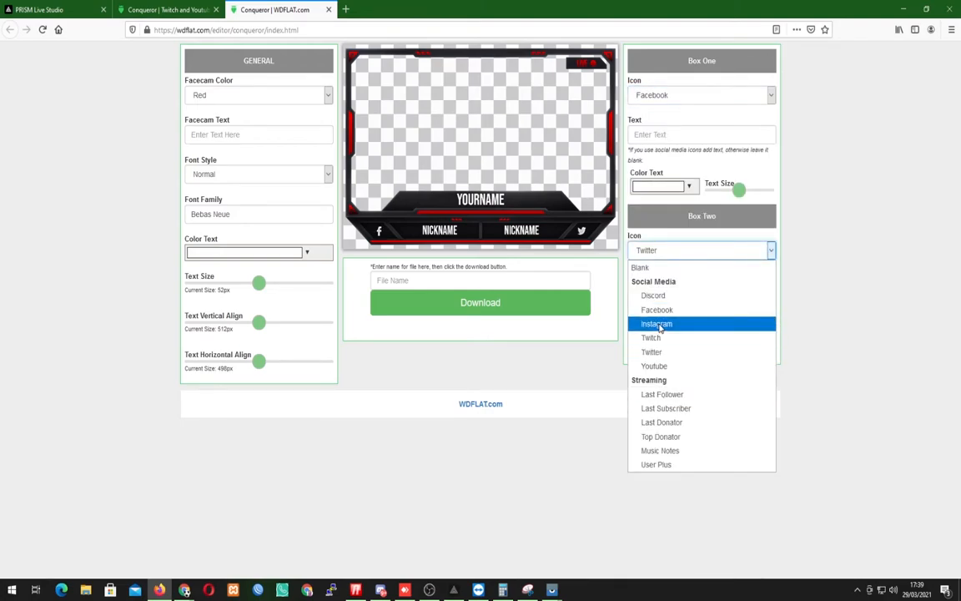
left_click(655, 327)
left_click(659, 286)
type("sa")
Enter "ovrlay" as the download file name for the facecam overlay.
left_click(436, 280)
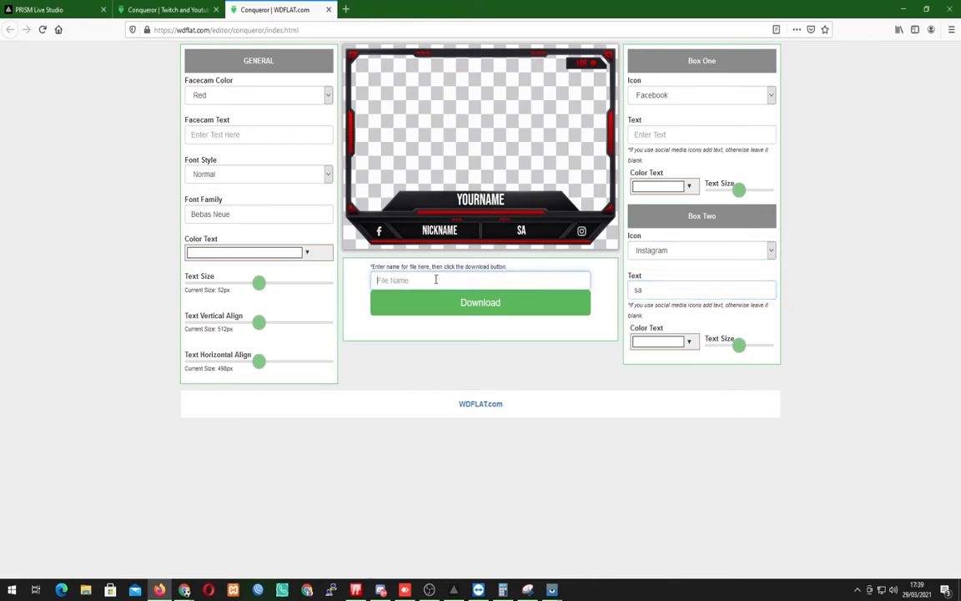
type("sa")
type("rla")
type("y")
Switch to PRISM Live Studio and add an Image source named OverlayFacecam using overlaywebcam.png from the Downloads folder.
left_click(453, 590)
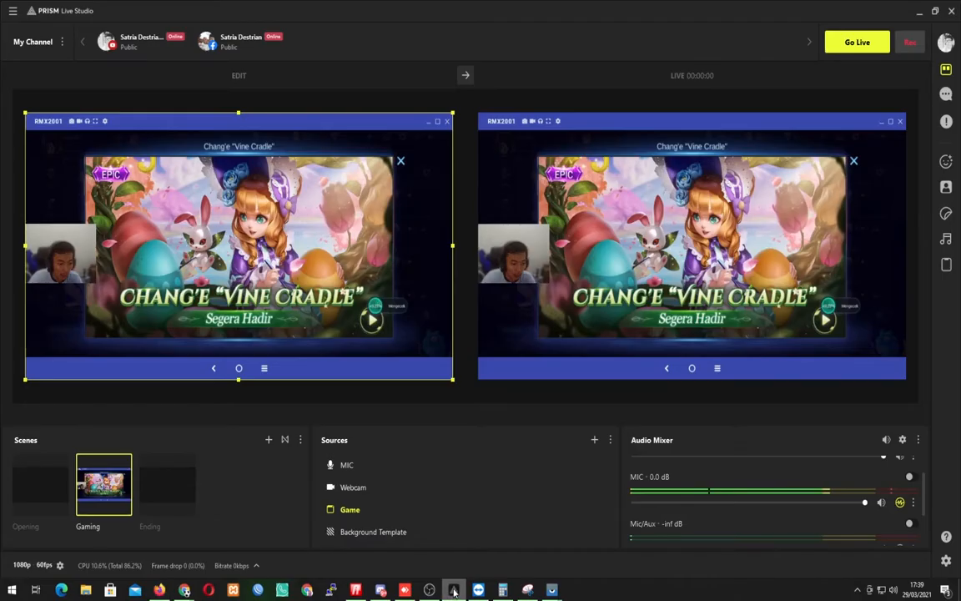
left_click(594, 440)
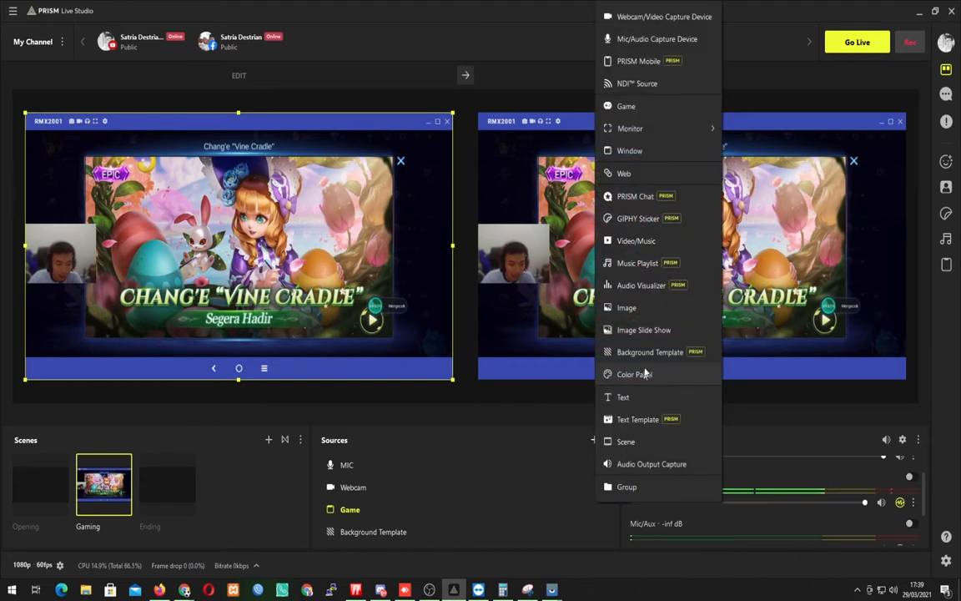
left_click(628, 307)
type("OverlayFacecam")
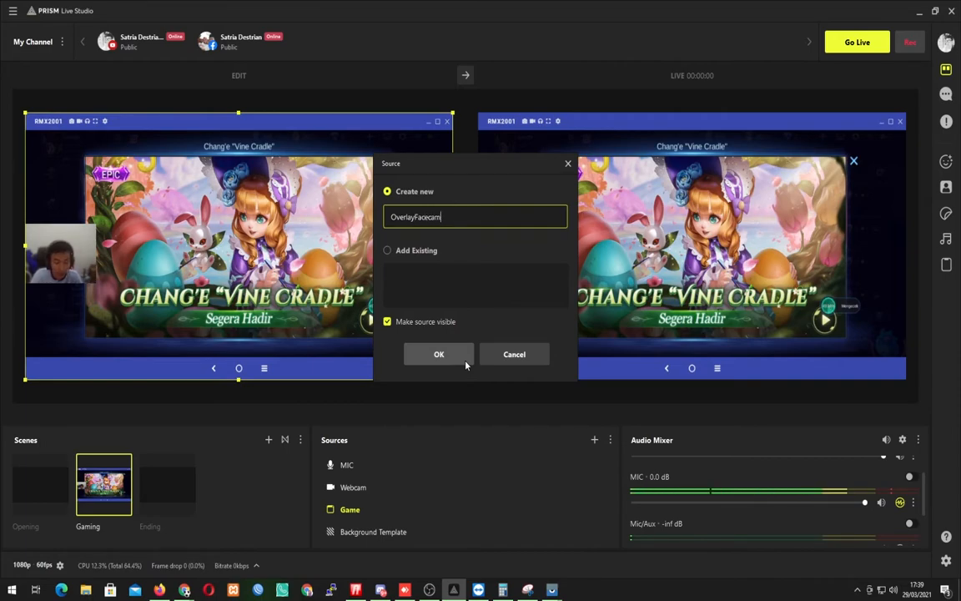
key("Return")
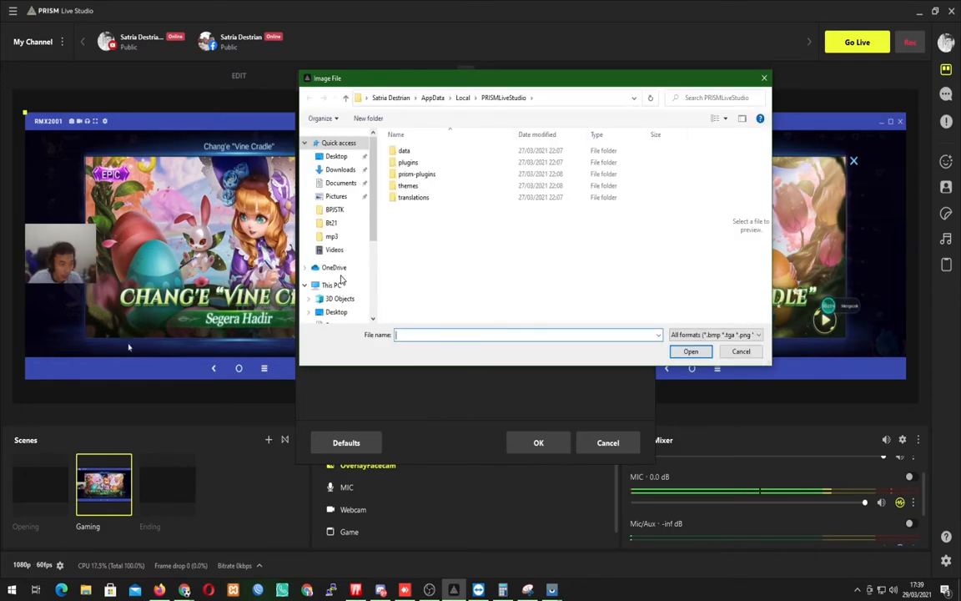
left_click(340, 169)
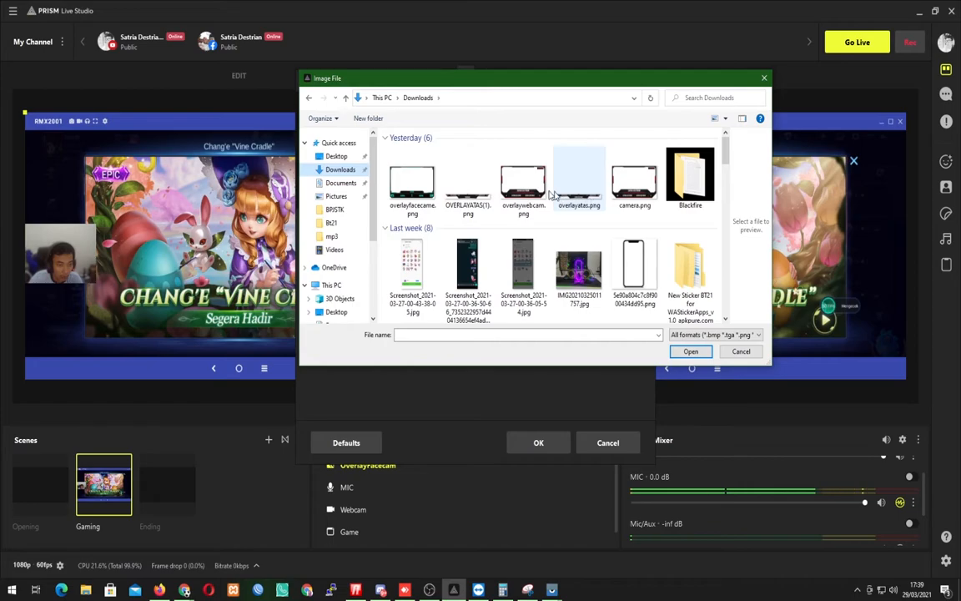
double_click(523, 182)
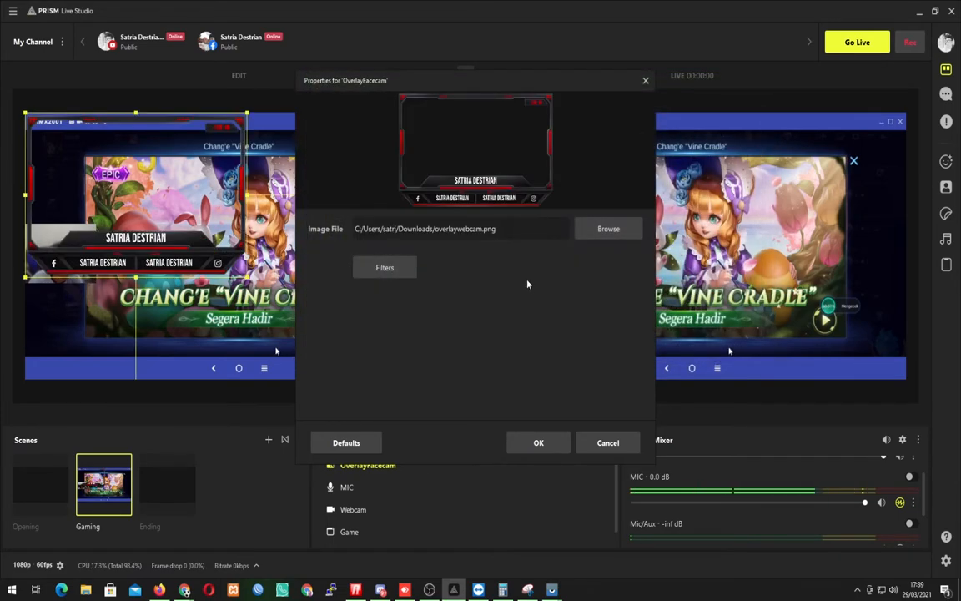
left_click(557, 445)
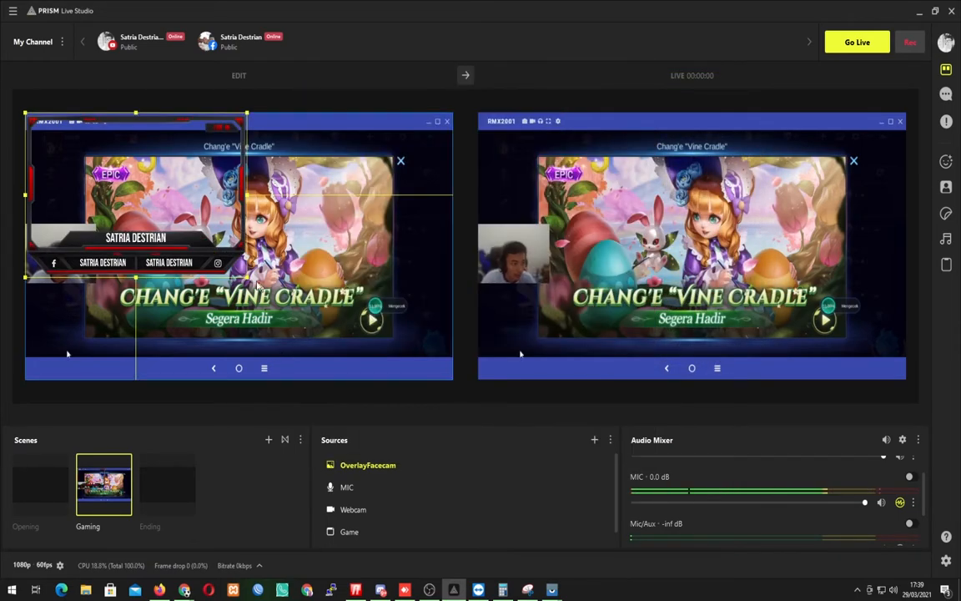
Shrink the facecam overlay around the webcam, fitting the webcam picture inside its frame, and send the Gaming scene to the live output.
left_click_drag(248, 281, 121, 261)
left_click(73, 258)
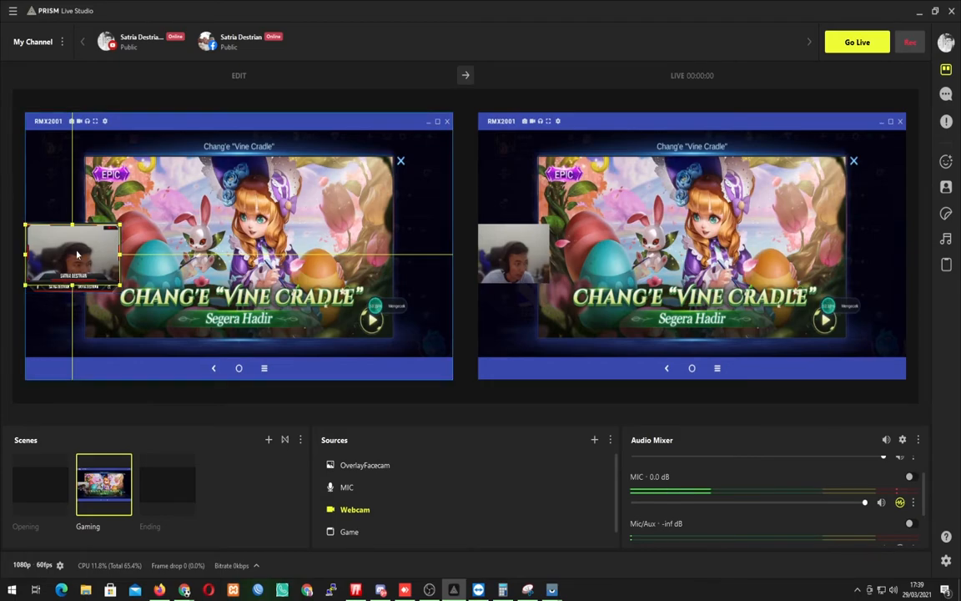
left_click_drag(77, 254, 81, 242)
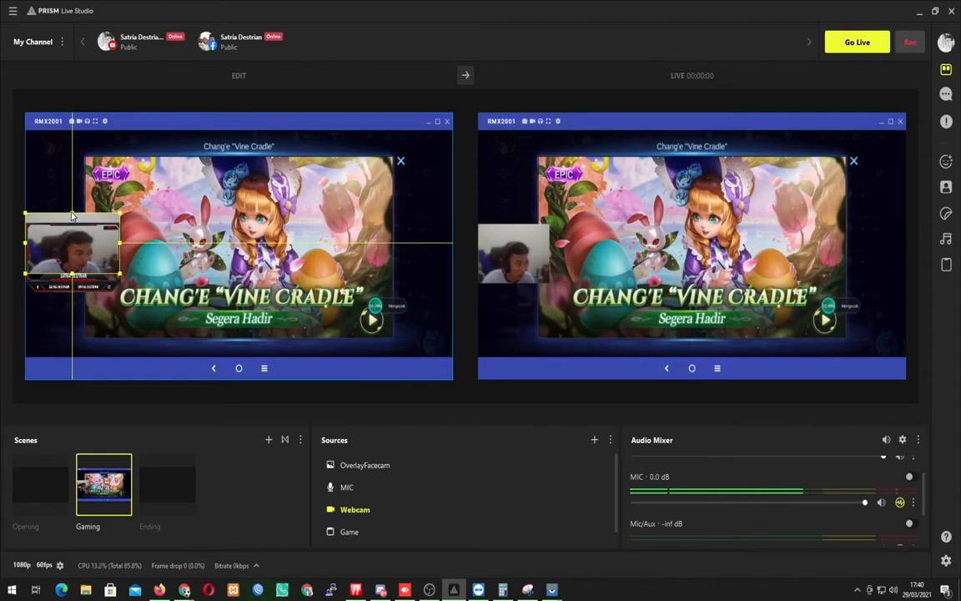
left_click_drag(72, 215, 73, 230)
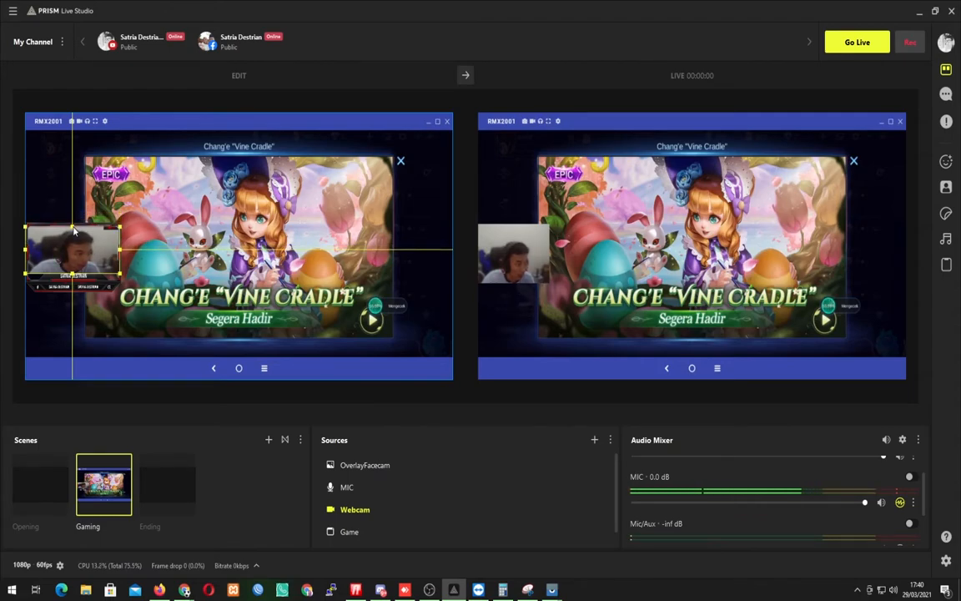
left_click(179, 213)
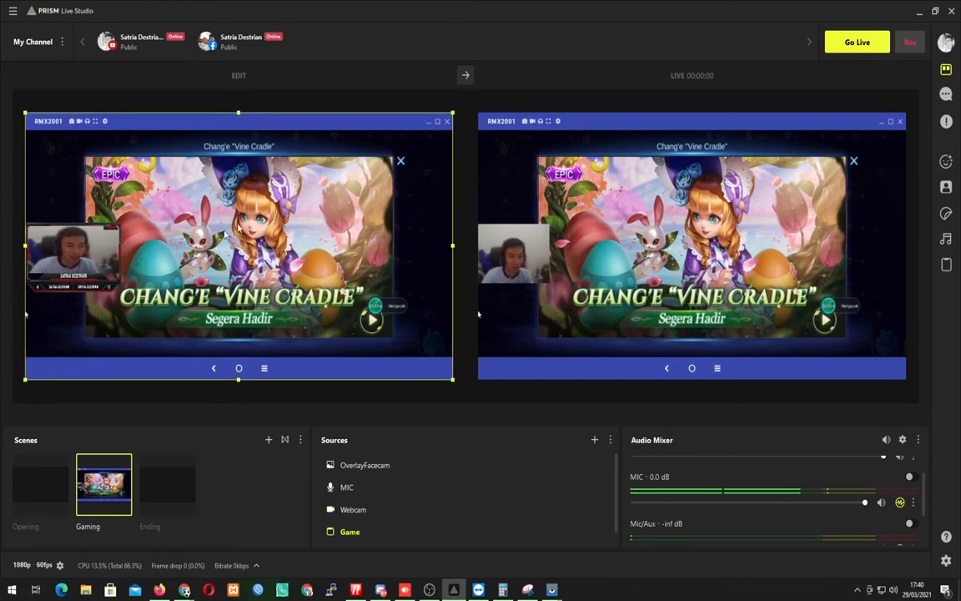
left_click(465, 75)
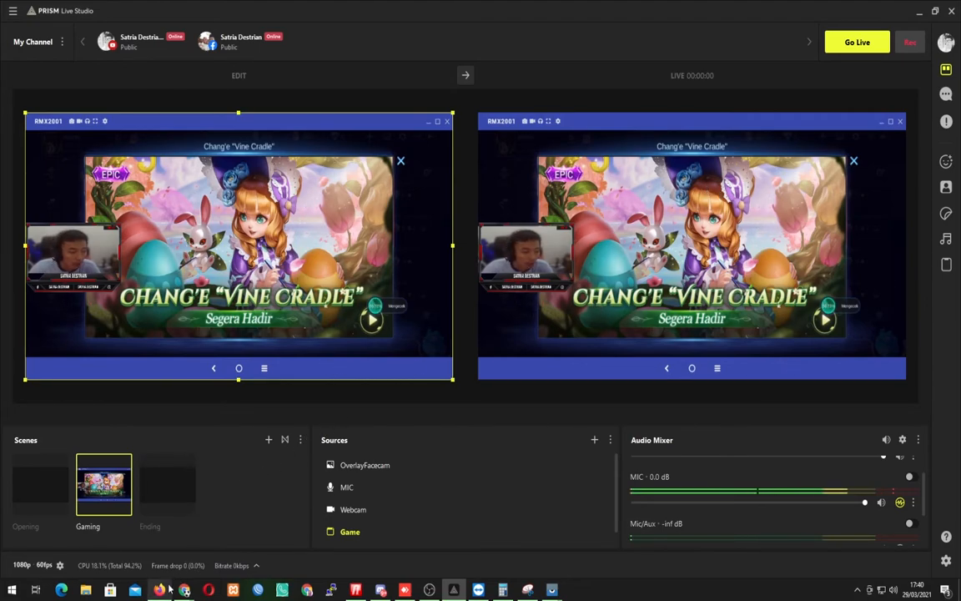
Switch to Firefox, return from the Conqueror product page to the wdflat.com home page and examine the free designs for streamers.
left_click(173, 558)
left_click(167, 9)
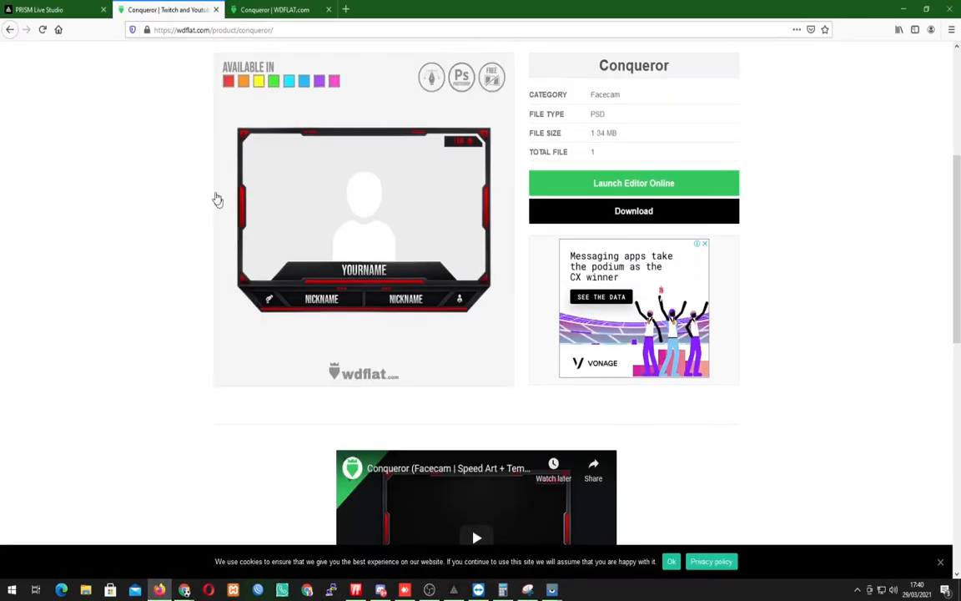
left_click(8, 30)
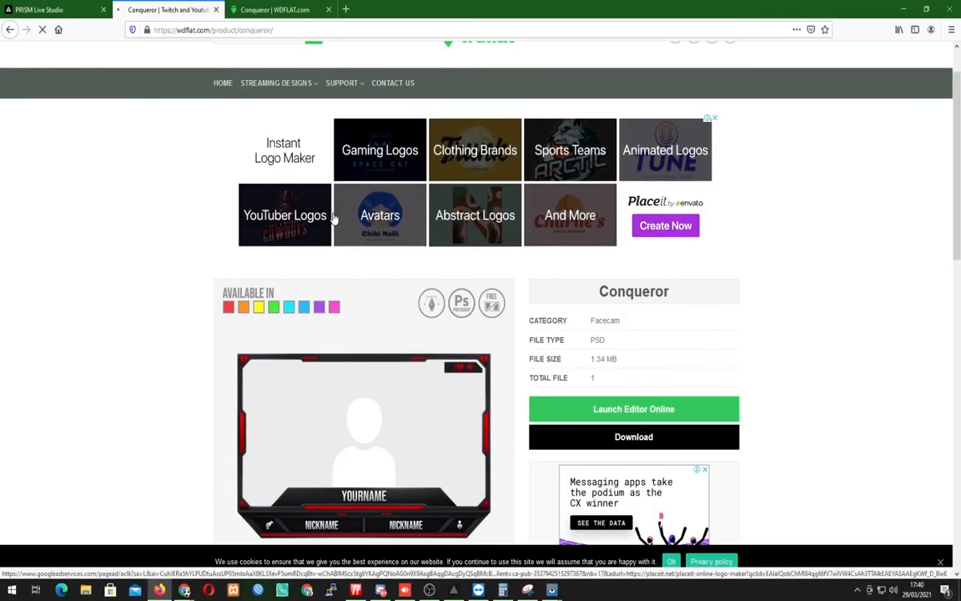
scroll(512, 294, "up", 1)
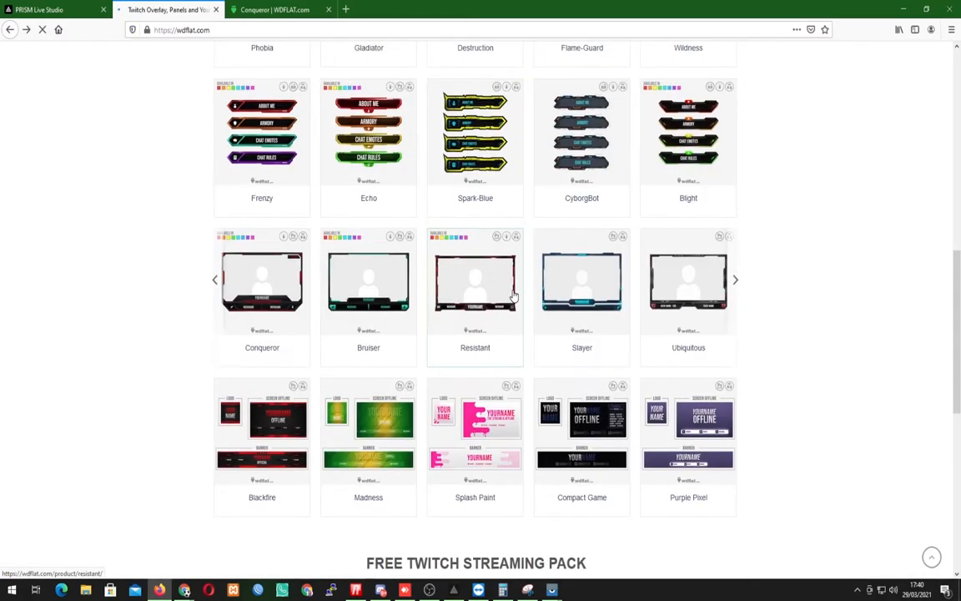
scroll(512, 292, "down", 4)
scroll(510, 288, "up", 6)
scroll(466, 279, "up", 3)
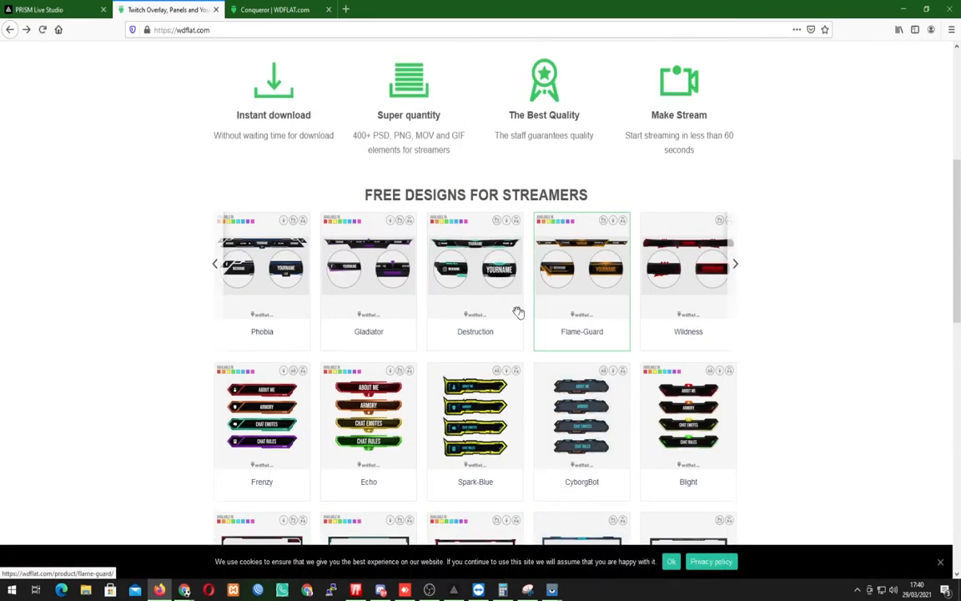
Switch to PRISM Live Studio and add an Image source named Overlayatas using overlayatas.png from the Downloads folder.
left_click(454, 589)
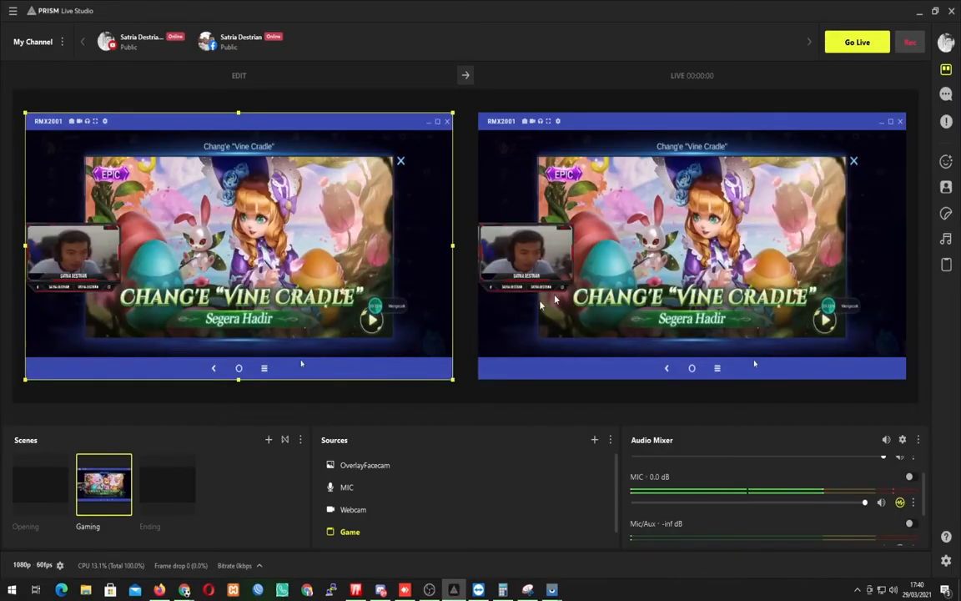
left_click(595, 443)
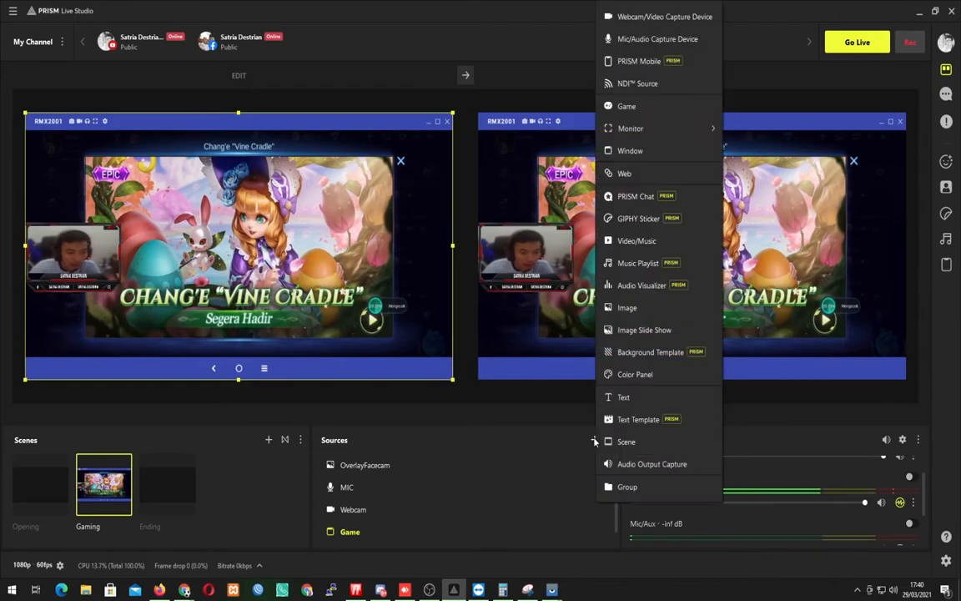
left_click(584, 307)
type("Overlay")
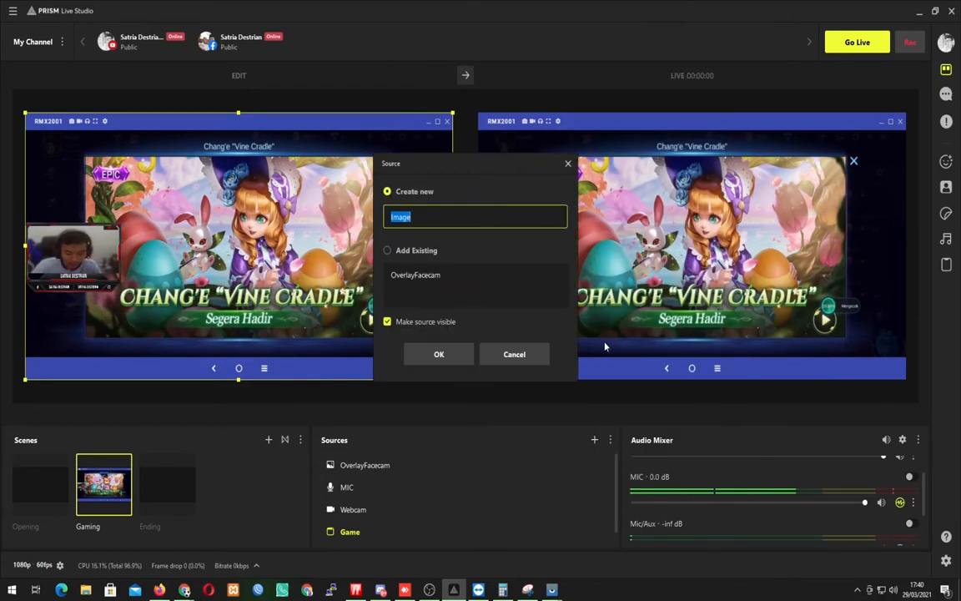
type("atas")
key("Return")
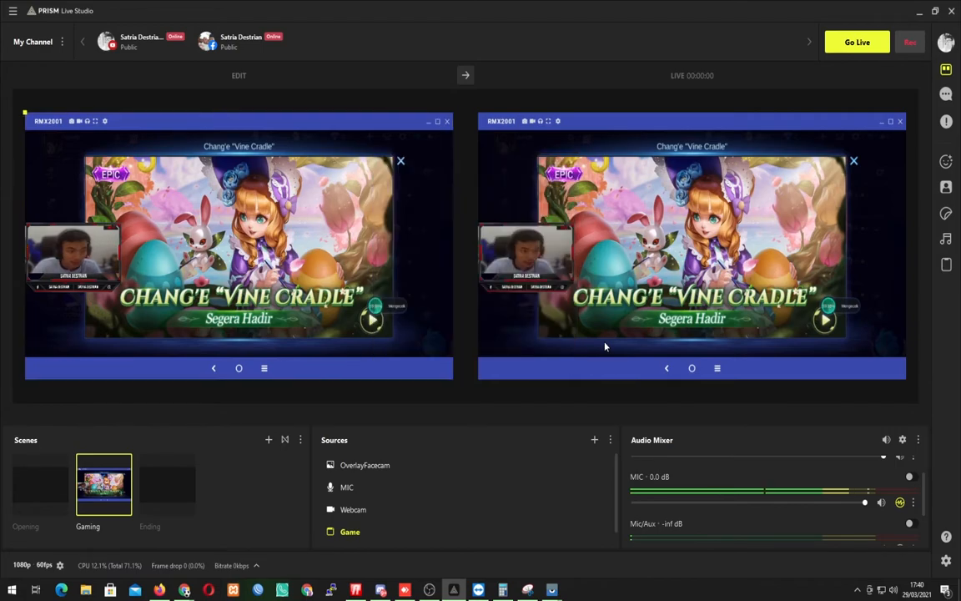
left_click(599, 238)
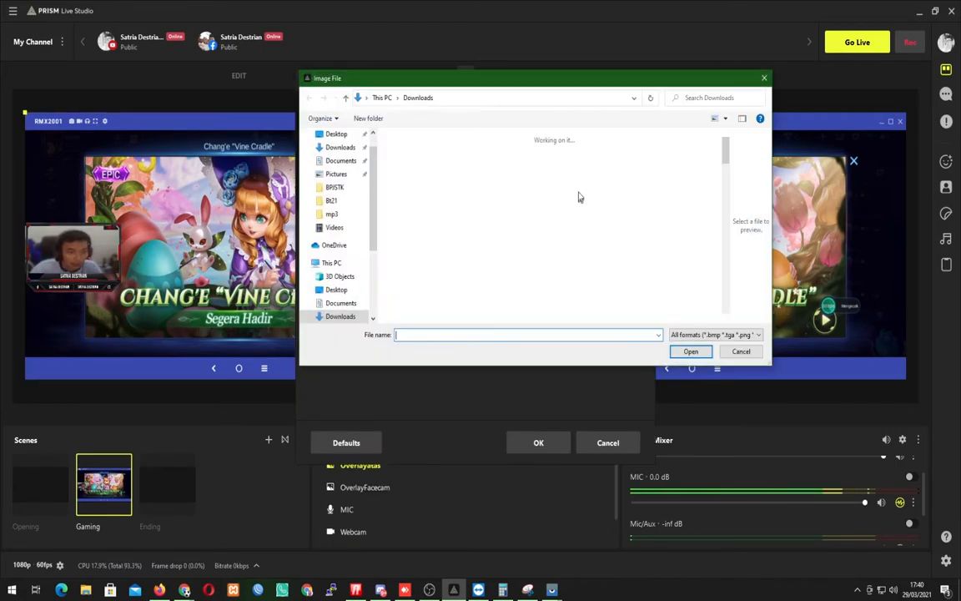
double_click(576, 180)
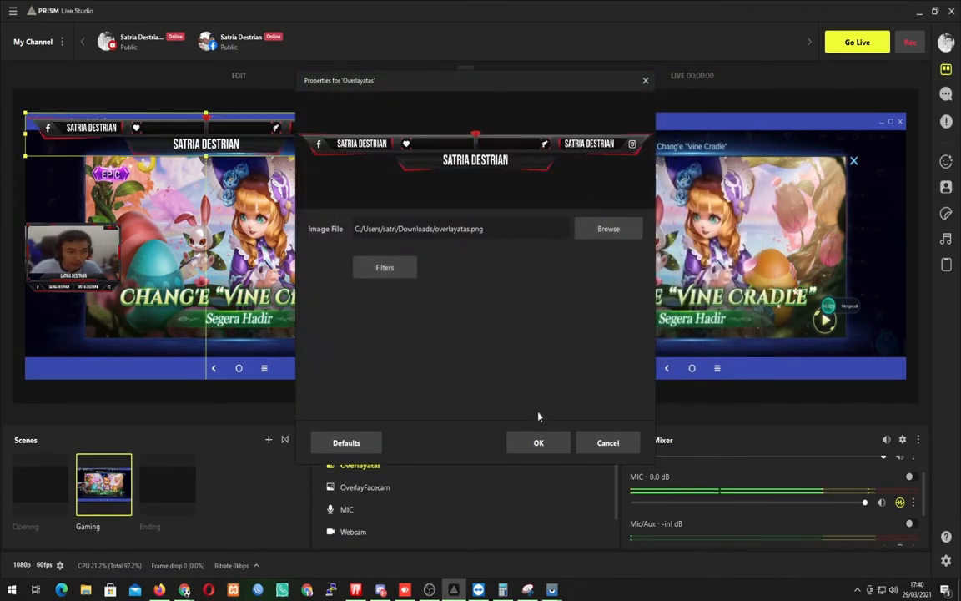
left_click(538, 443)
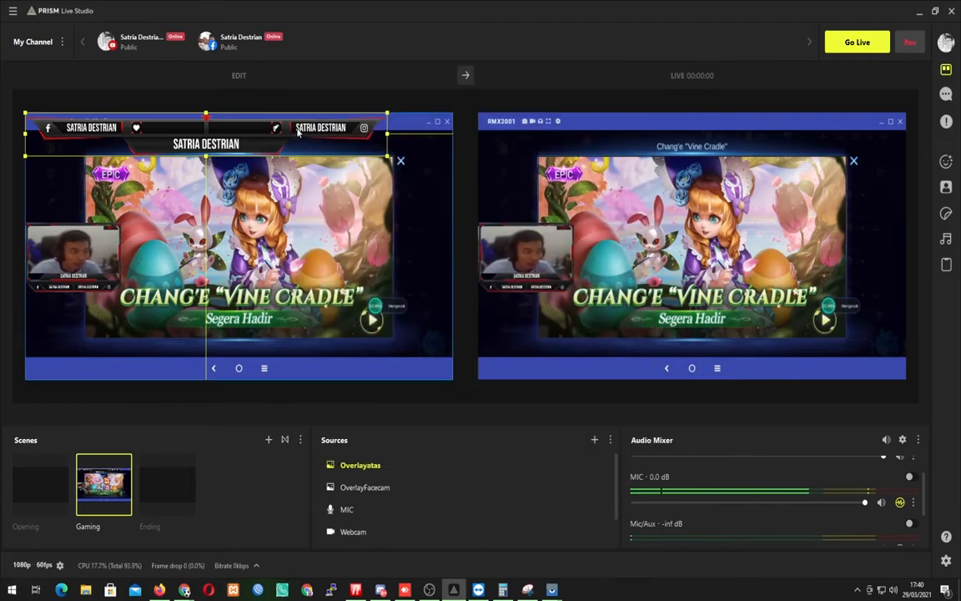
Crop the Overlayatas banner, centre it along the top edge of the canvas and send the scene to the live output.
left_click_drag(298, 132, 339, 131)
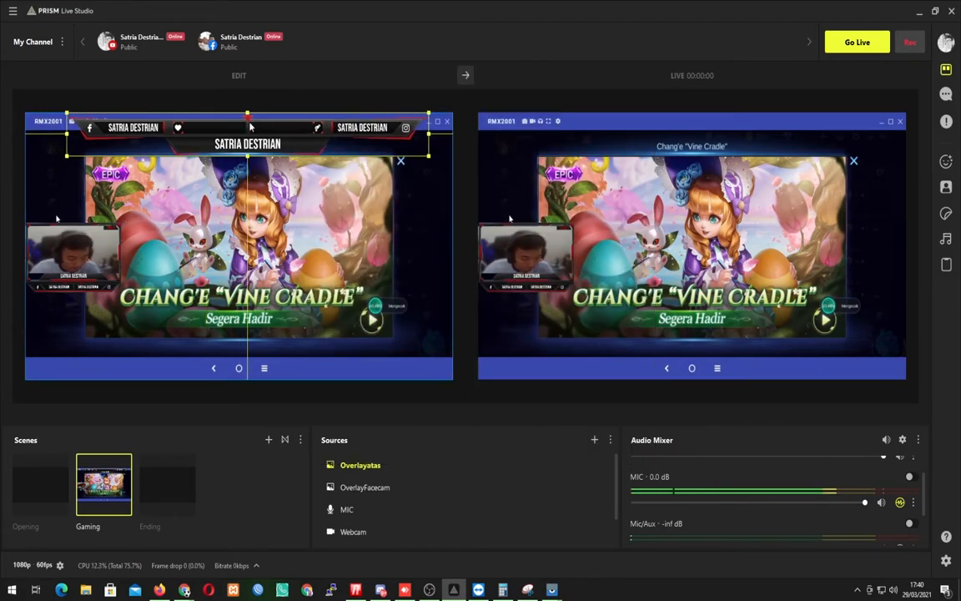
left_click_drag(248, 113, 247, 119)
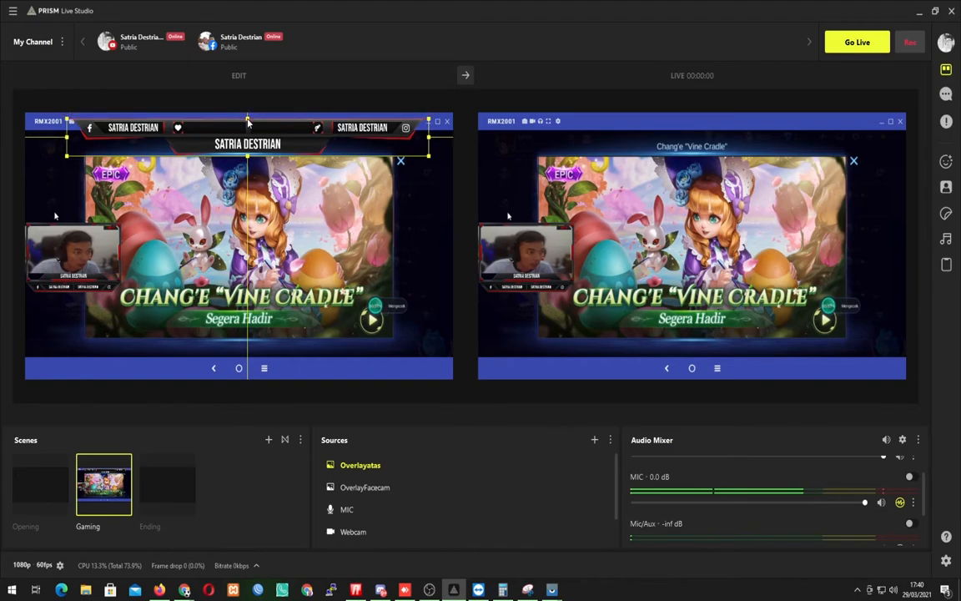
left_click_drag(248, 156, 264, 121)
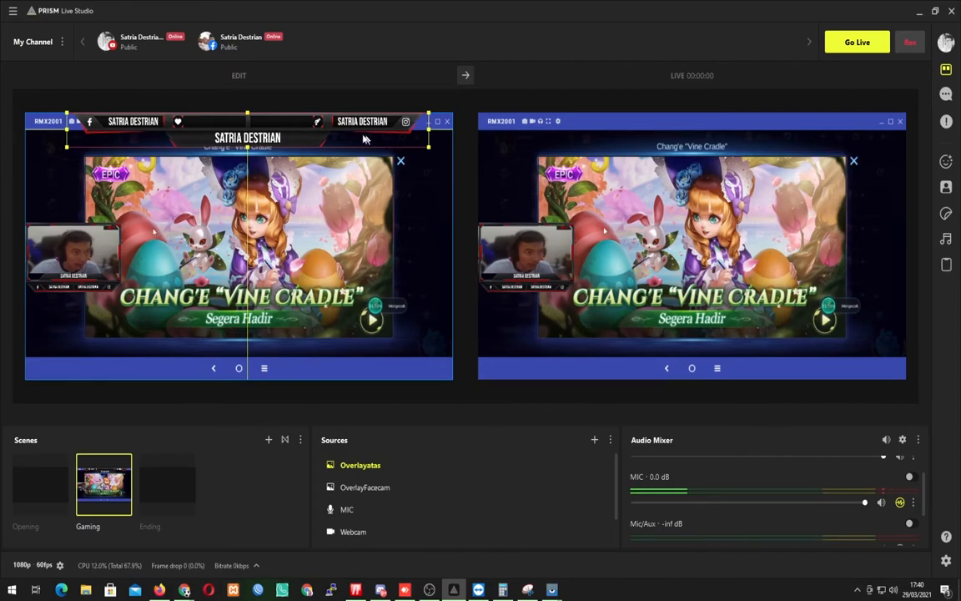
left_click_drag(340, 126, 333, 125)
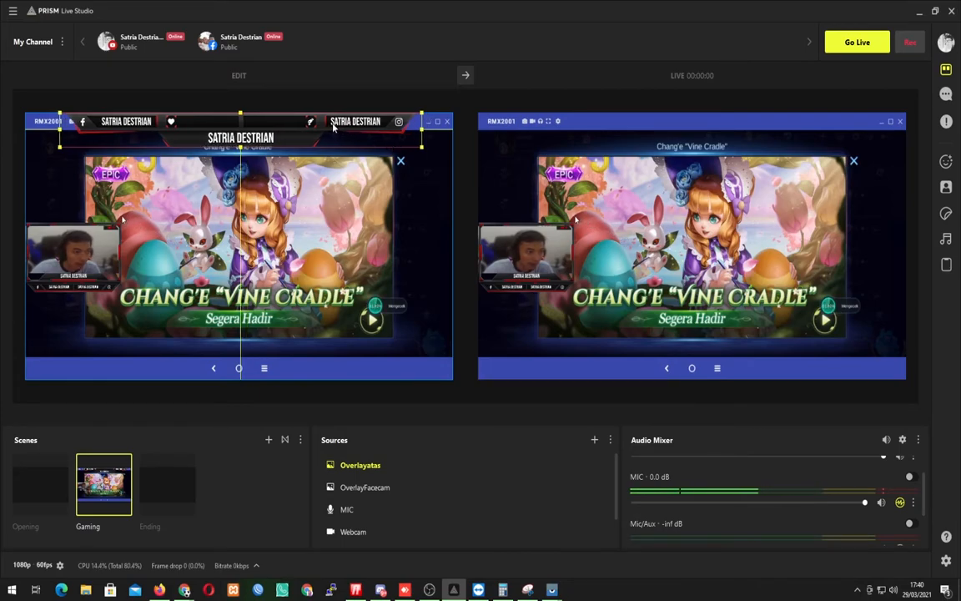
left_click(464, 75)
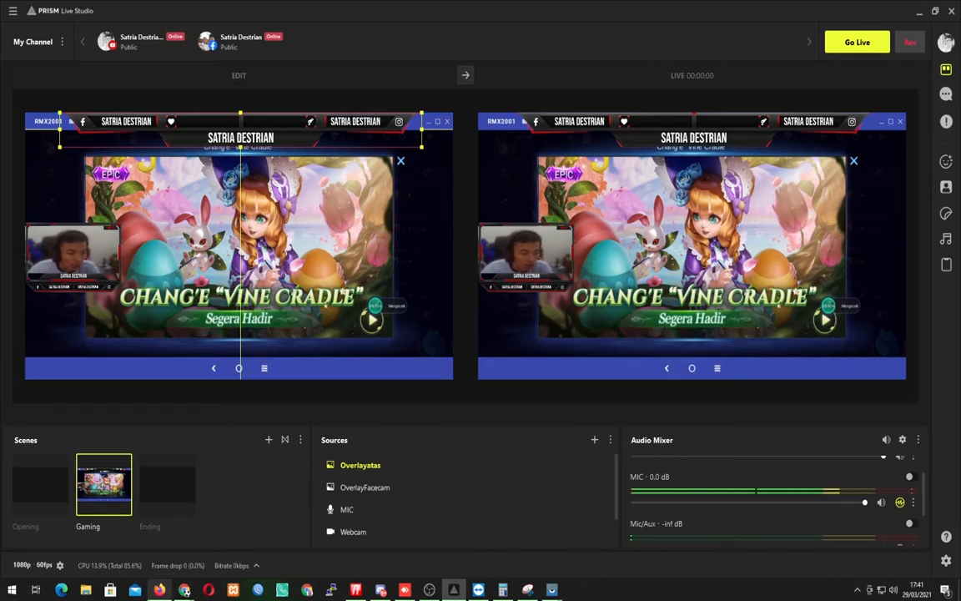
Switch to Firefox and open the Saweria login page in a new browser tab.
left_click(159, 590)
left_click(275, 9)
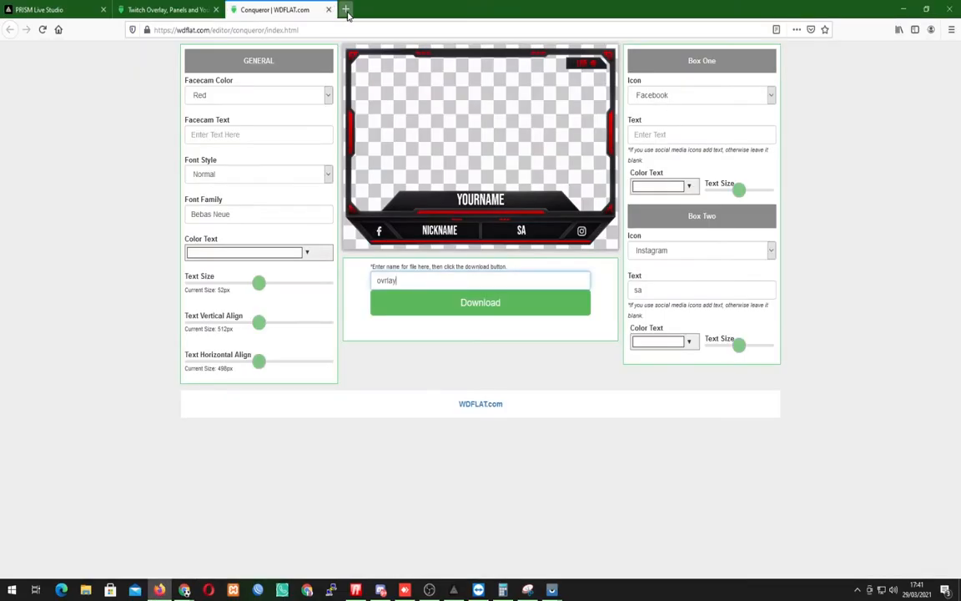
left_click(345, 9)
left_click(358, 30)
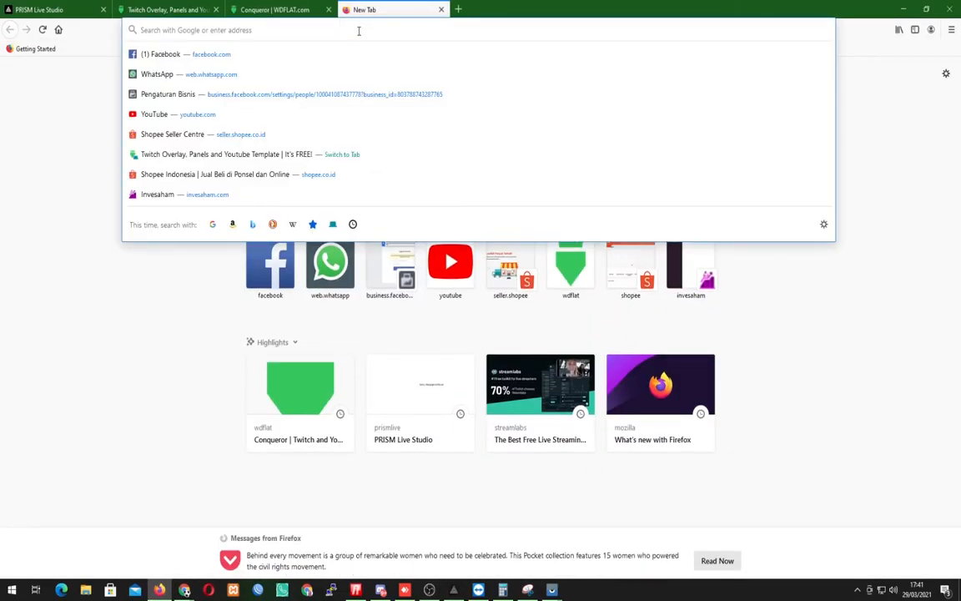
type("saweria")
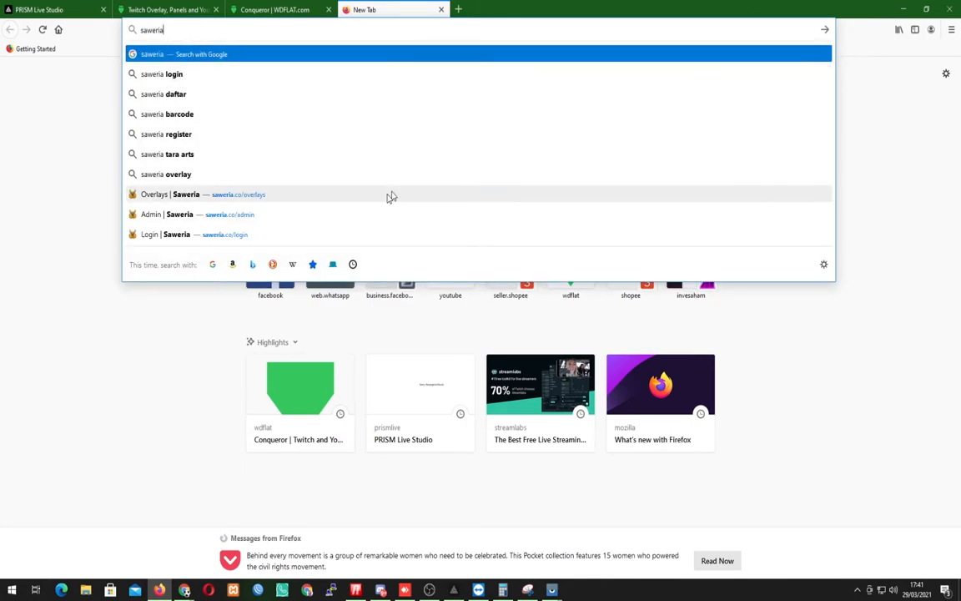
left_click(311, 234)
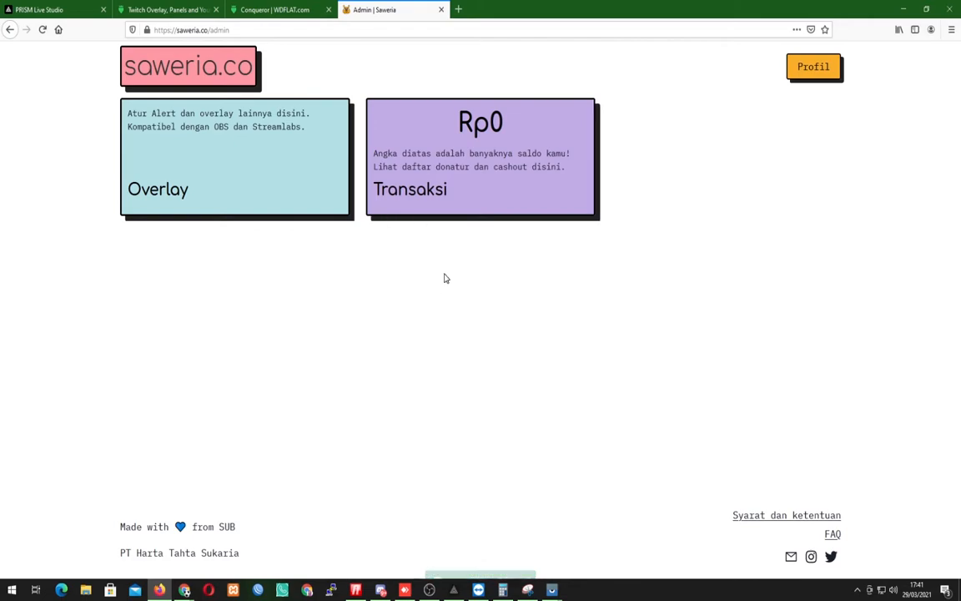
Open Saweria's overlay settings, review the Alert configuration and copy the alert overlay URL.
left_click(280, 181)
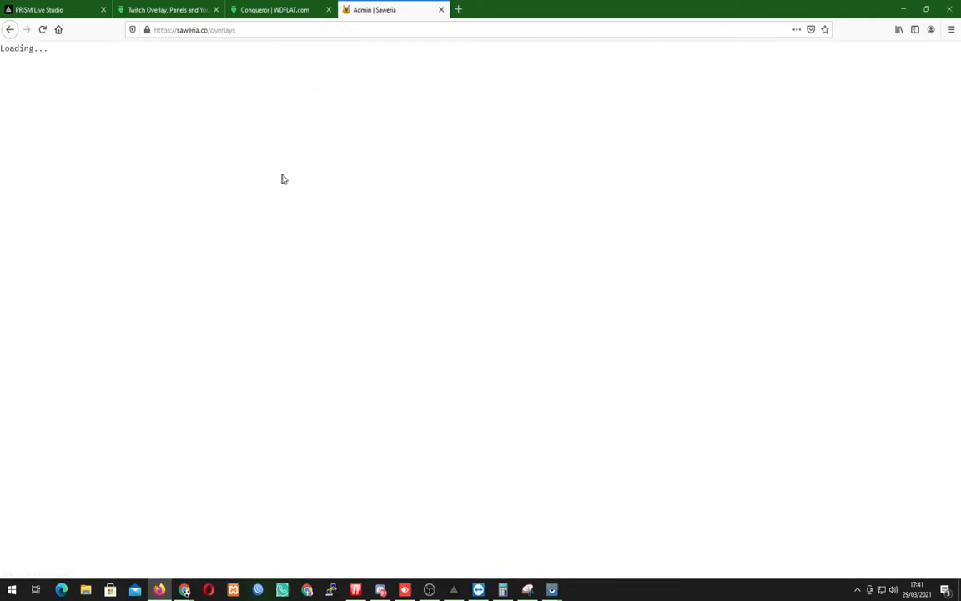
scroll(432, 242, "down", 3)
scroll(483, 274, "up", 3)
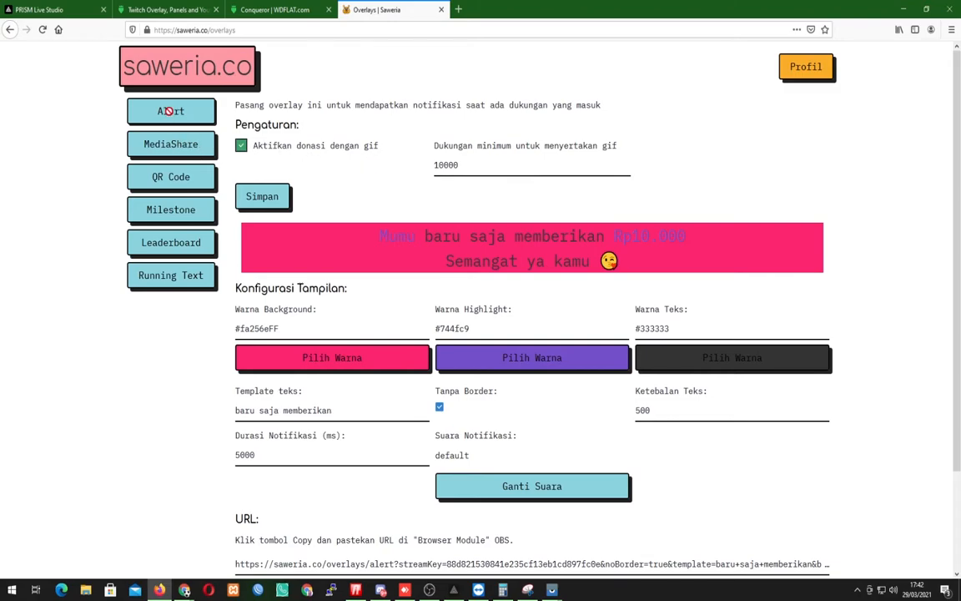
scroll(412, 211, "down", 3)
scroll(428, 225, "up", 1)
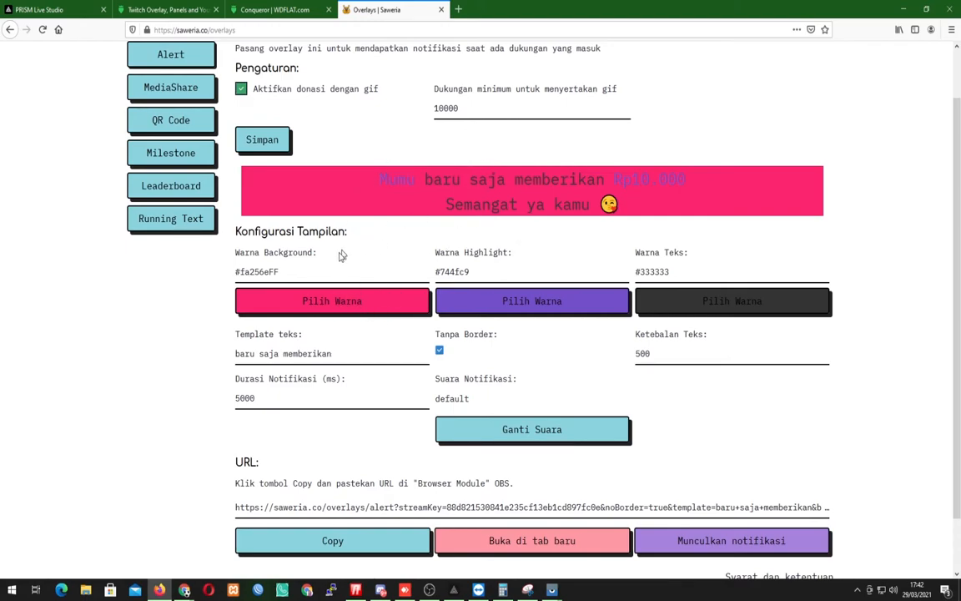
scroll(417, 334, "down", 2)
left_click(384, 444)
left_click(370, 486)
Switch to PRISM Live Studio, add a Web source named Saweria using the copied alert URL, then shrink and place it below the top banner.
left_click(453, 590)
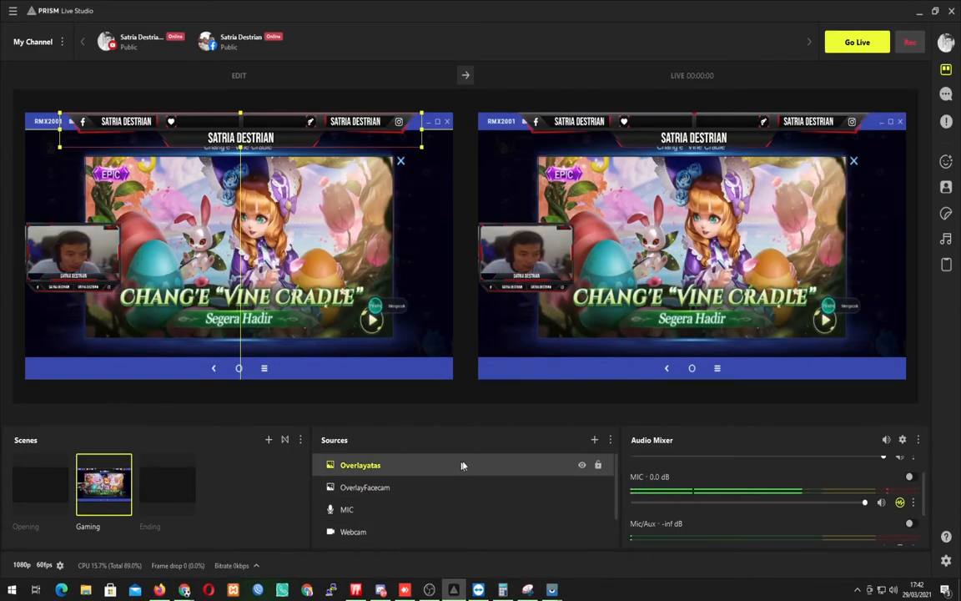
left_click(595, 440)
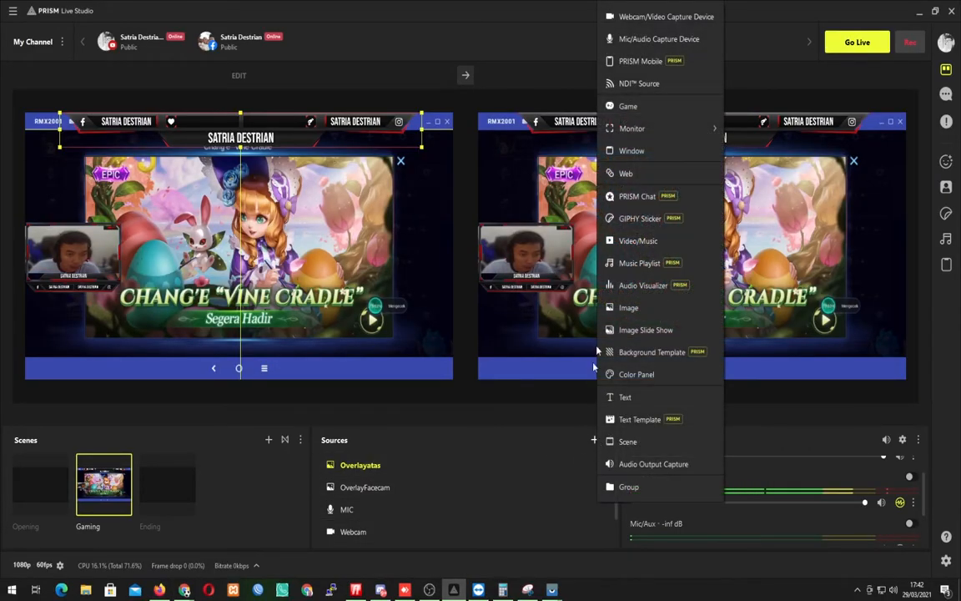
left_click(619, 179)
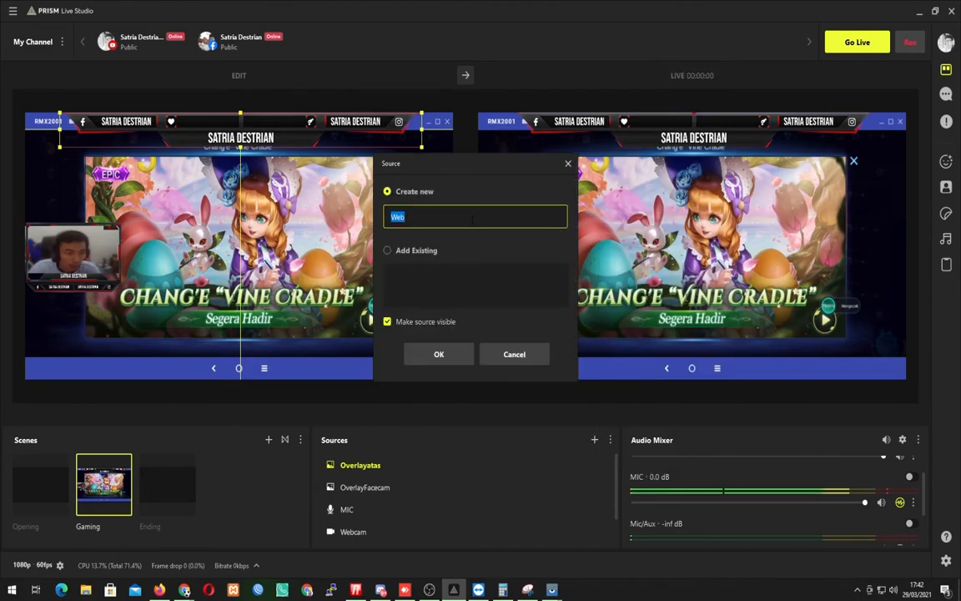
type("Saweria")
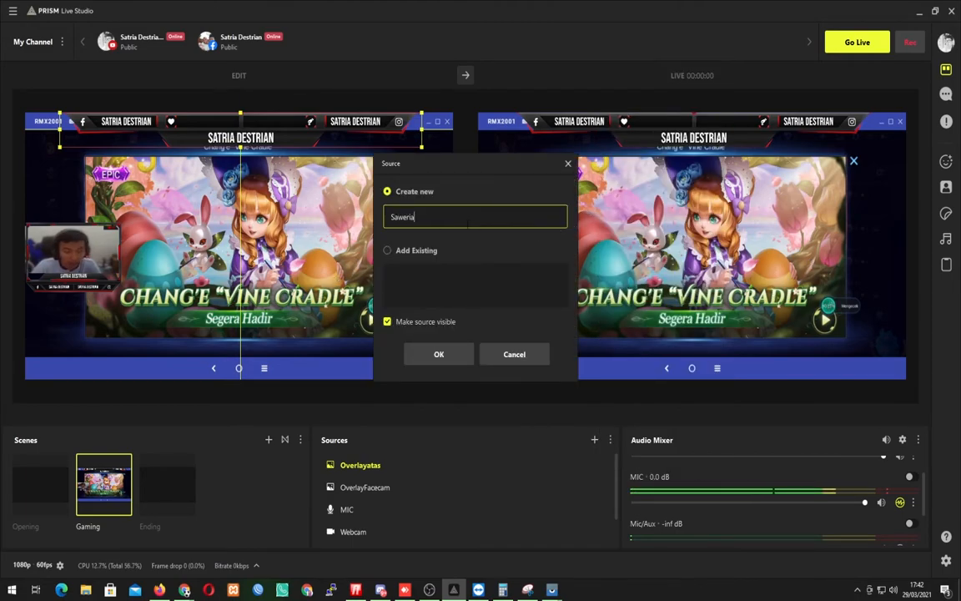
left_click(439, 354)
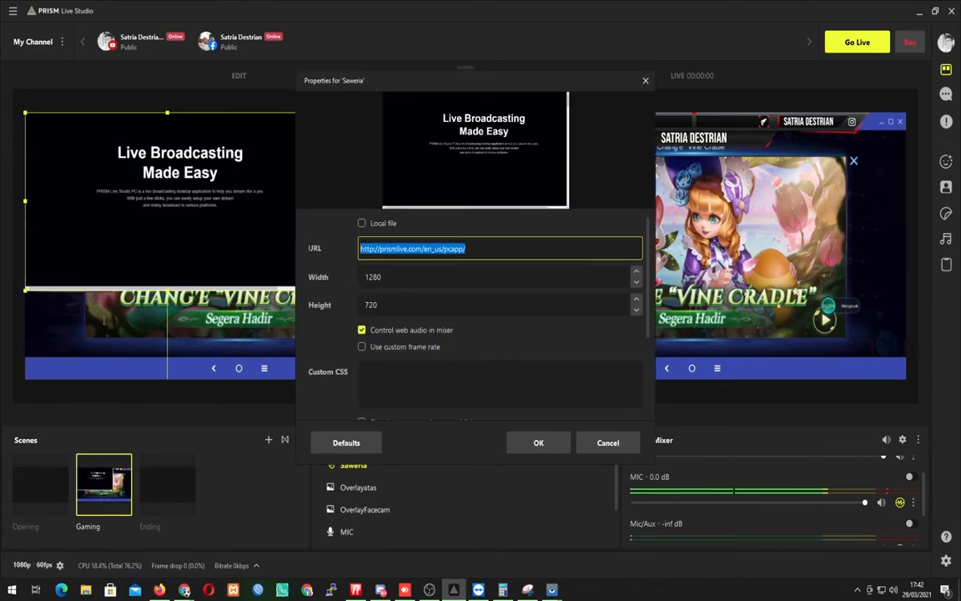
key("ctrl+v")
left_click(540, 441)
left_click_drag(310, 295, 218, 192)
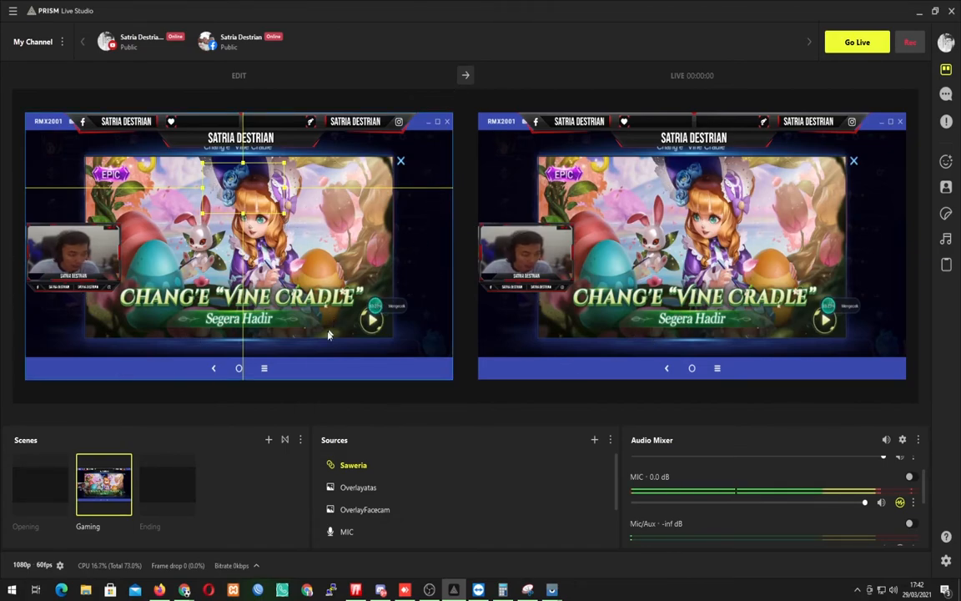
Switch to Firefox, trigger a test alert notification in Saweria and return to PRISM Live Studio to check it on the canvas.
left_click(158, 590)
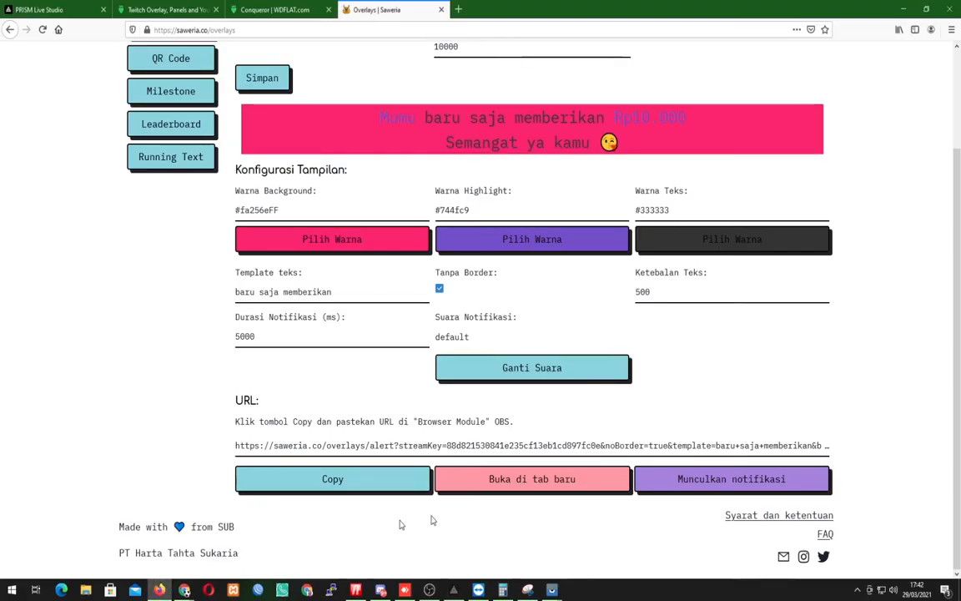
left_click(725, 482)
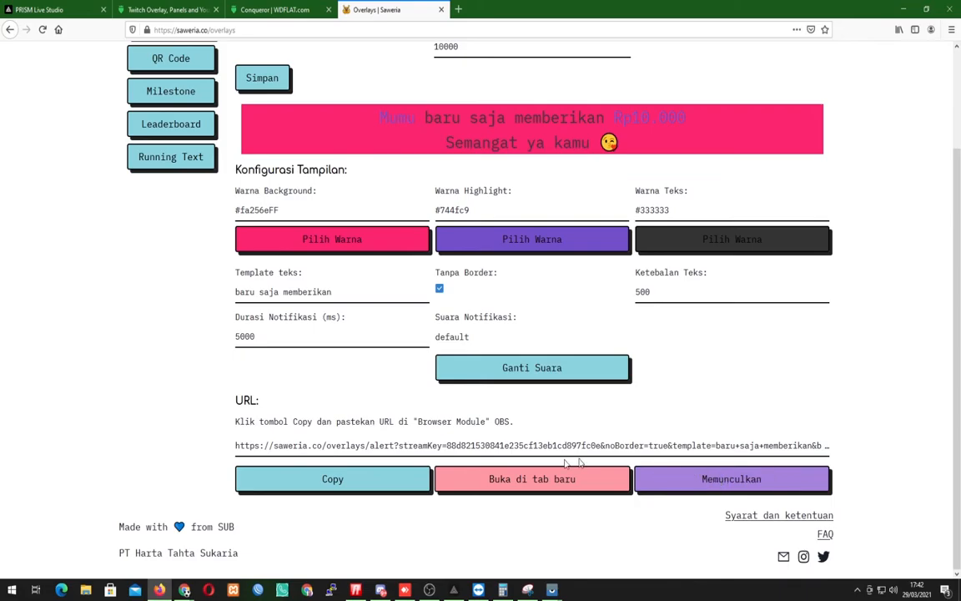
left_click(454, 589)
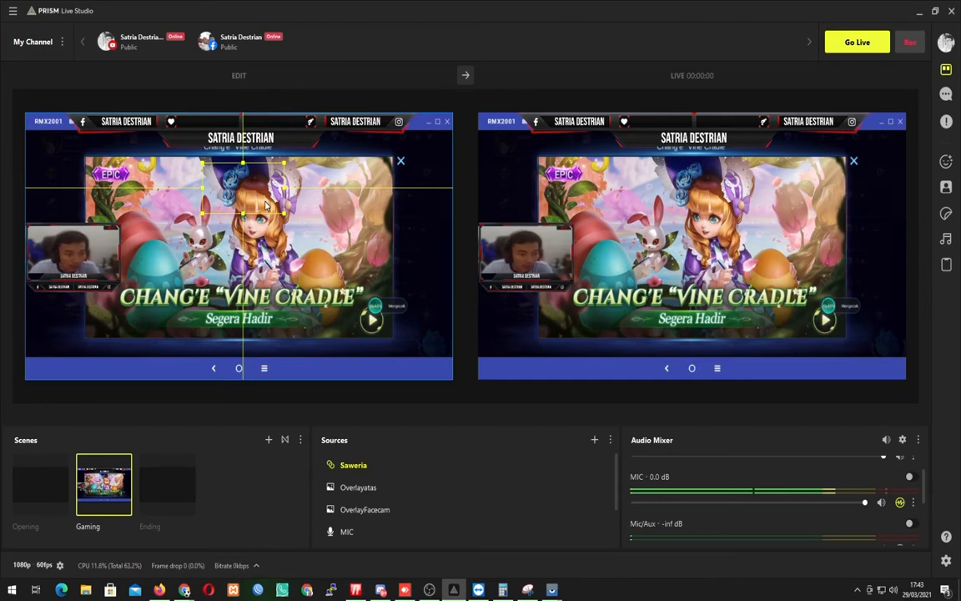
Switch to Firefox, open Saweria's QR Code overlay settings and copy the QR overlay URL.
left_click(159, 590)
scroll(192, 327, "up", 3)
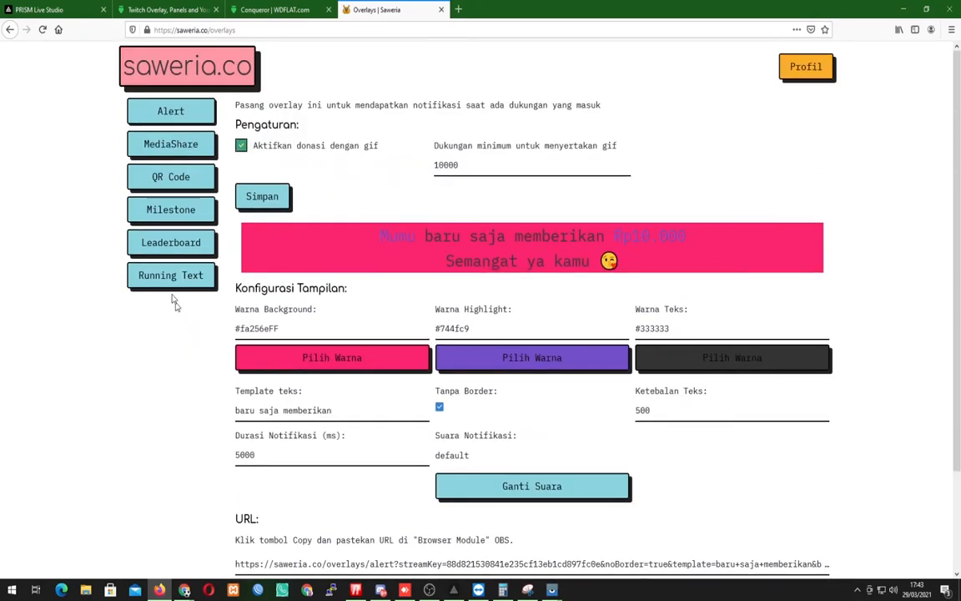
left_click(171, 177)
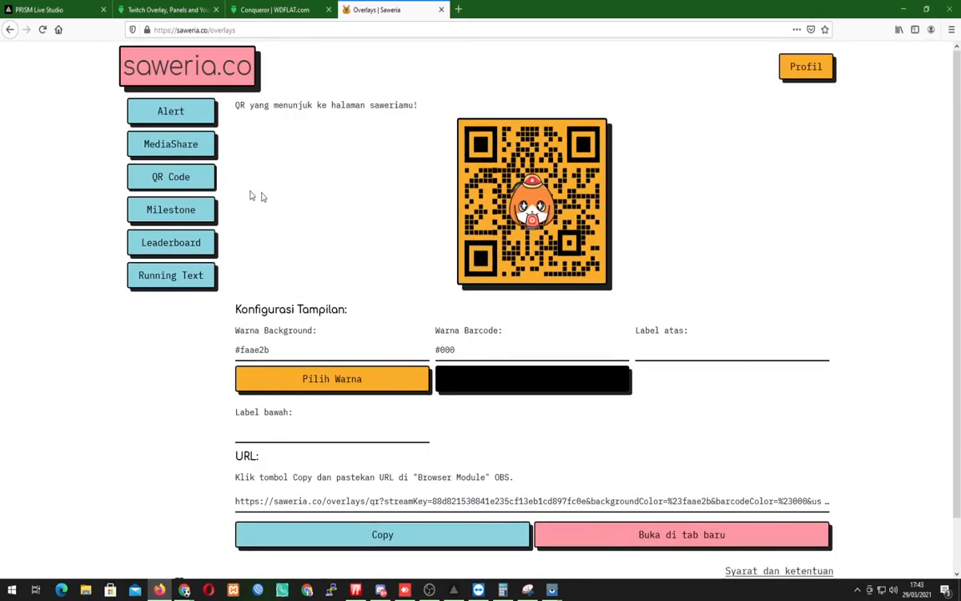
scroll(457, 283, "down", 2)
scroll(440, 259, "up", 2)
scroll(439, 259, "down", 2)
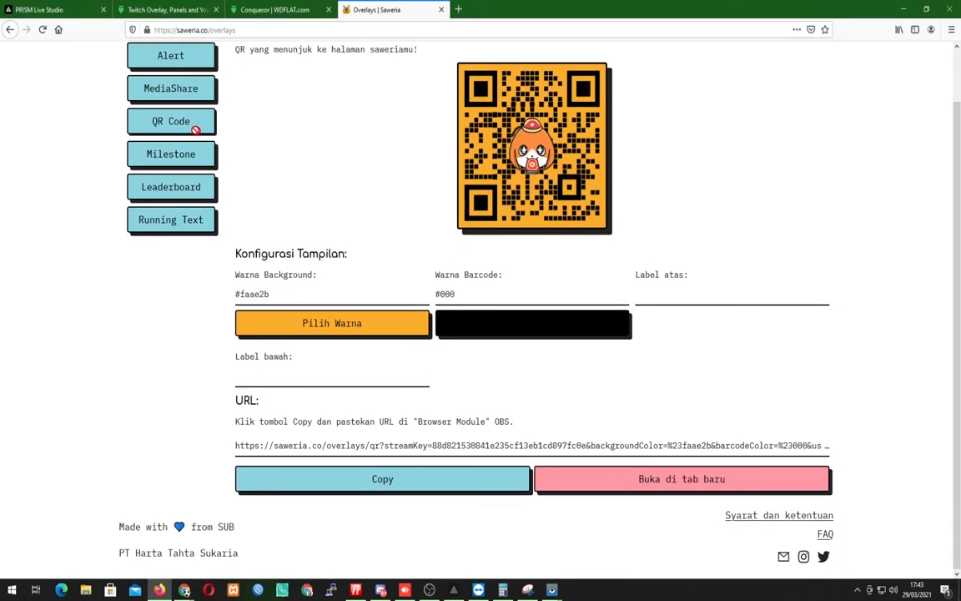
left_click(392, 487)
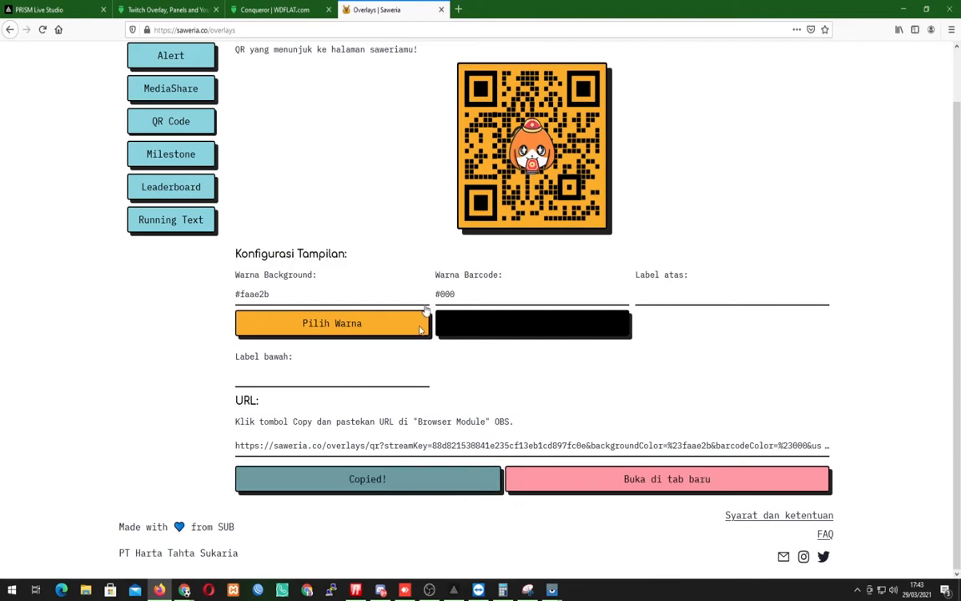
Set the QR code's background colour to the near-white #fdfdfbFF and copy the updated overlay URL.
scroll(501, 219, "up", 2)
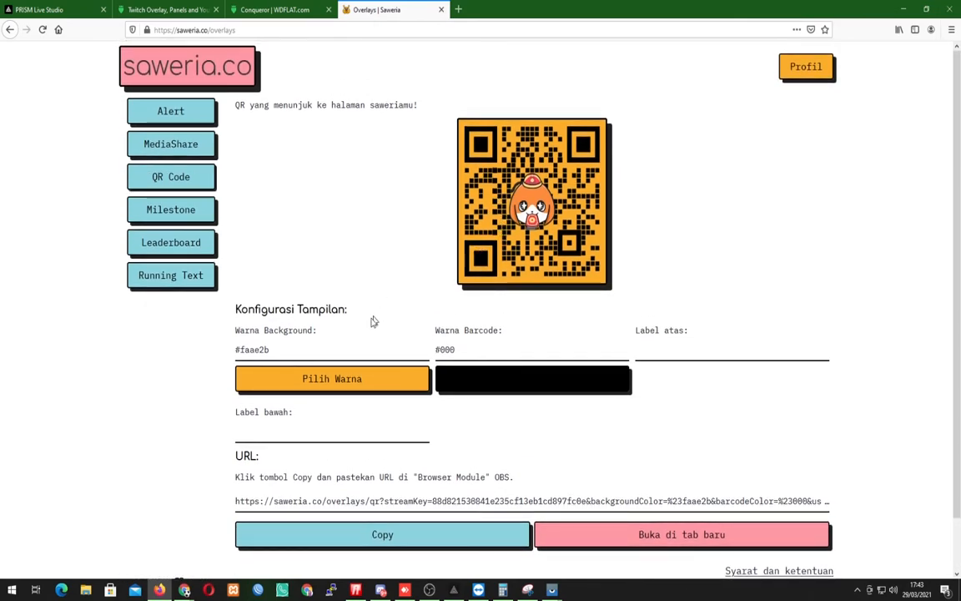
left_click(373, 388)
left_click_drag(276, 422, 242, 409)
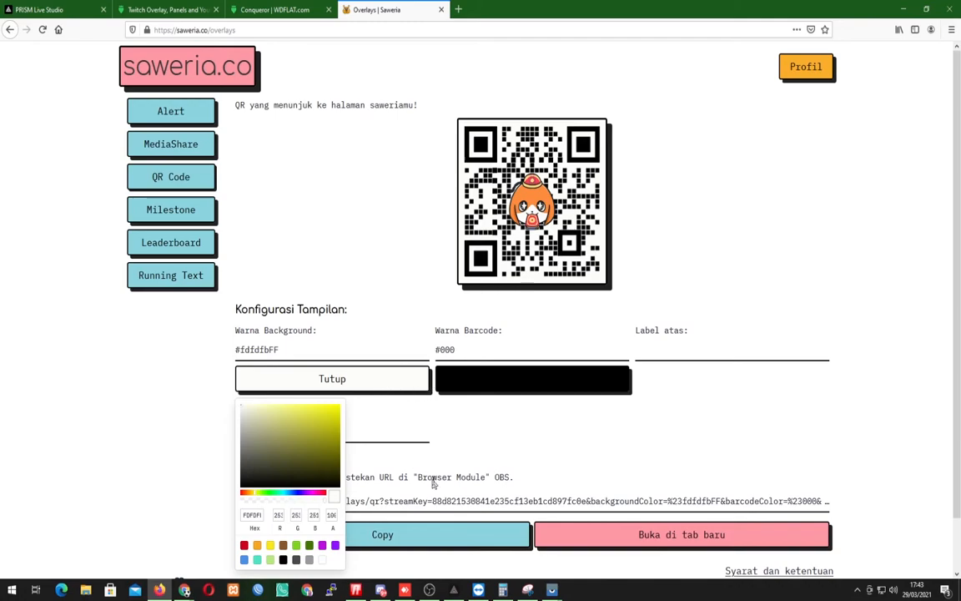
left_click(449, 532)
Switch to PRISM Live Studio and add a Web source named QRCODSAWERIA using the copied QR overlay URL.
mouse_move(456, 592)
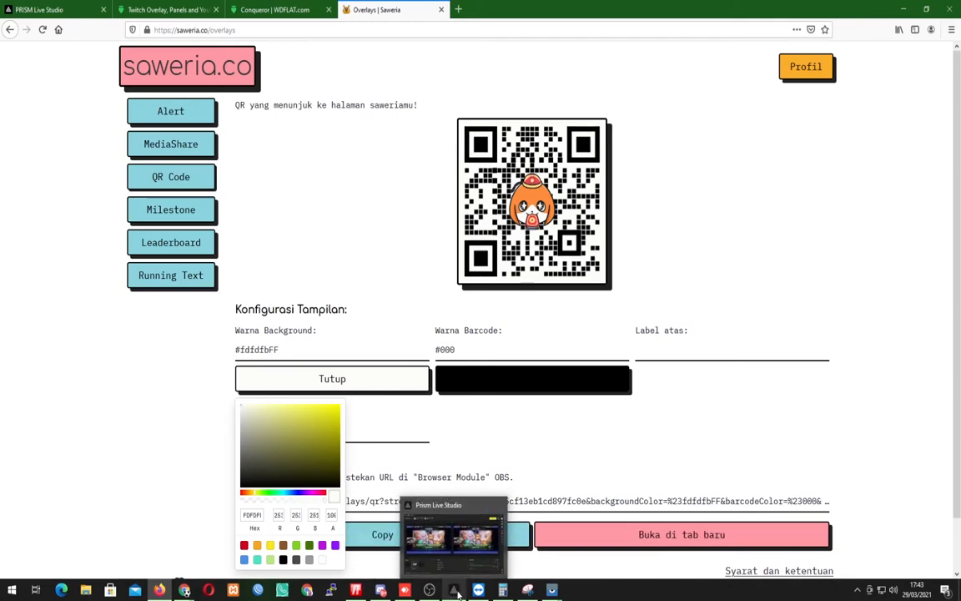
left_click(454, 590)
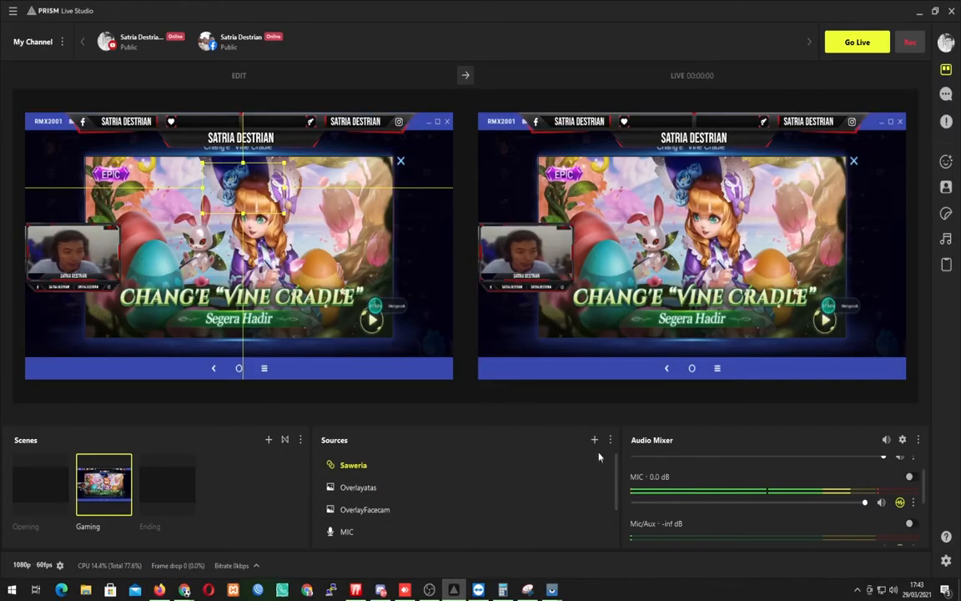
left_click(594, 440)
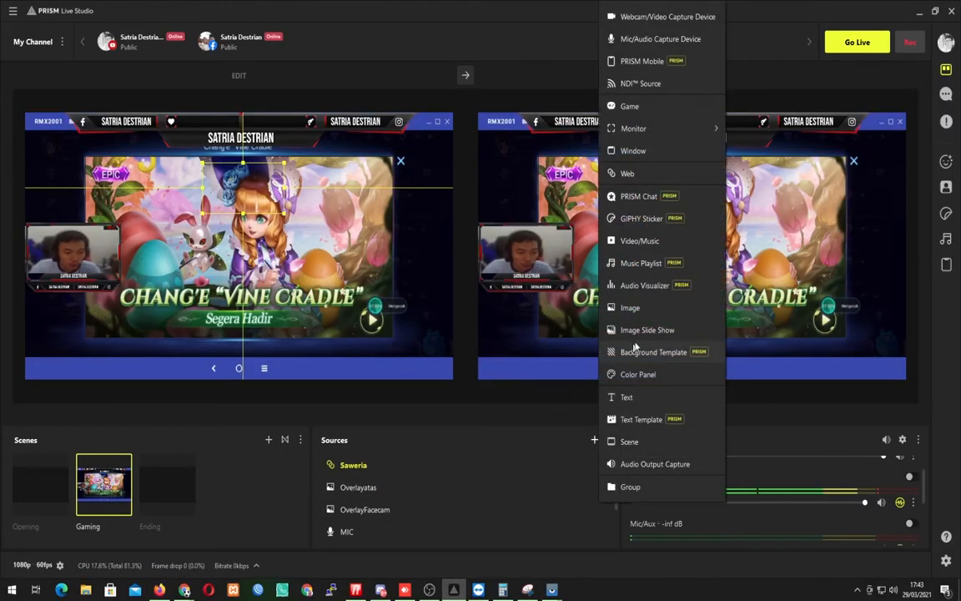
left_click(621, 175)
type("QRCOD")
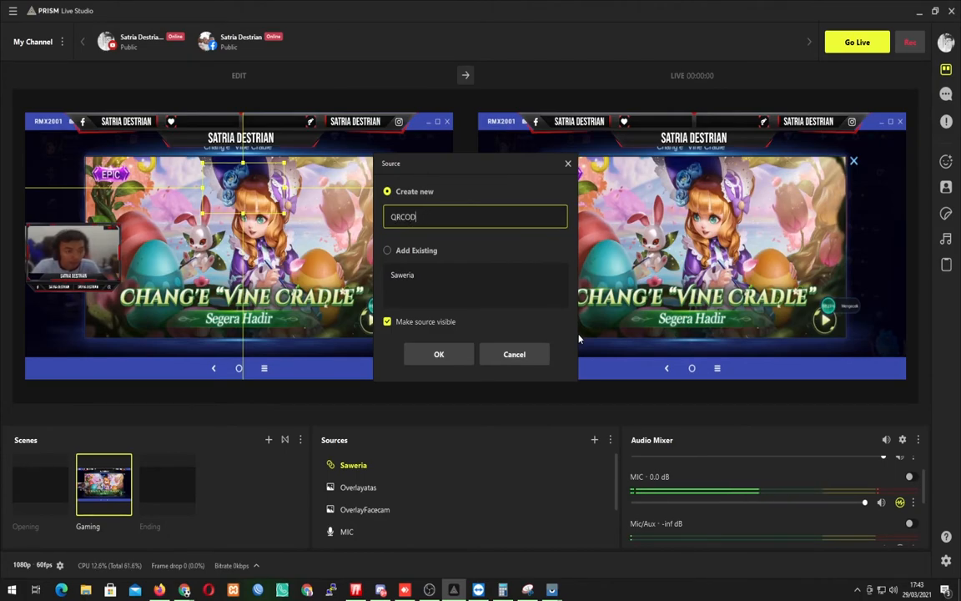
type("EAWERIA")
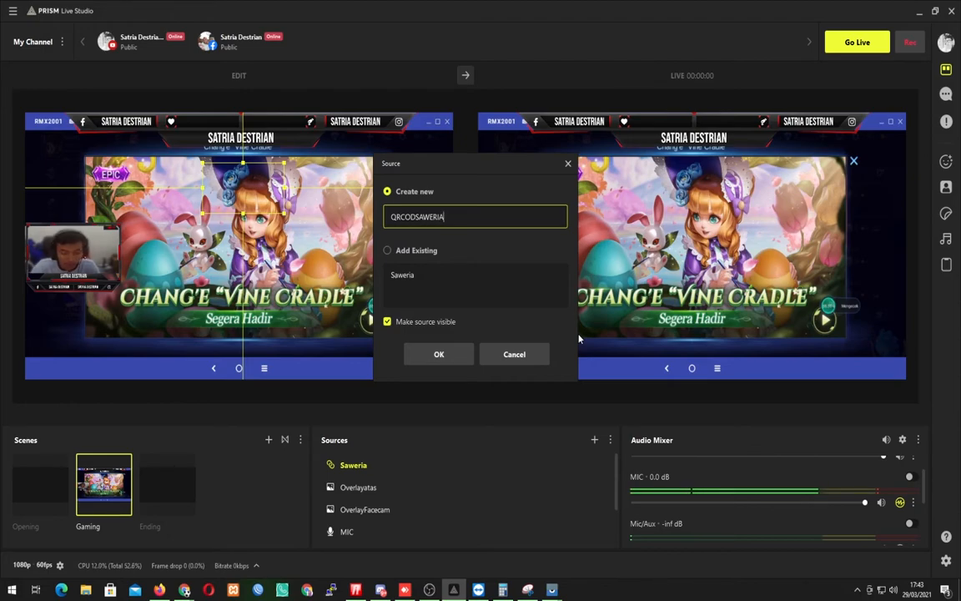
left_click(440, 355)
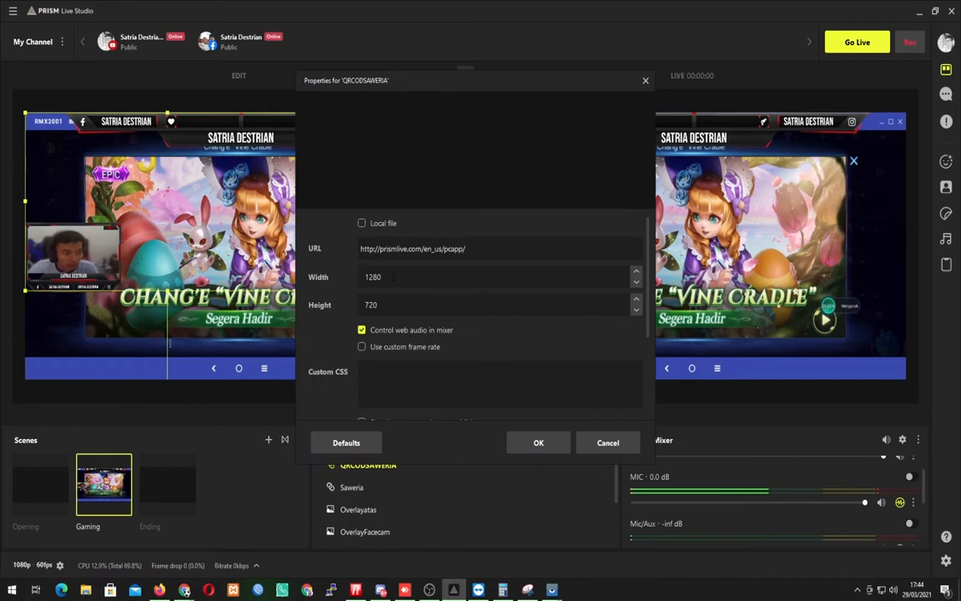
triple_click(488, 248)
key("ctrl+v")
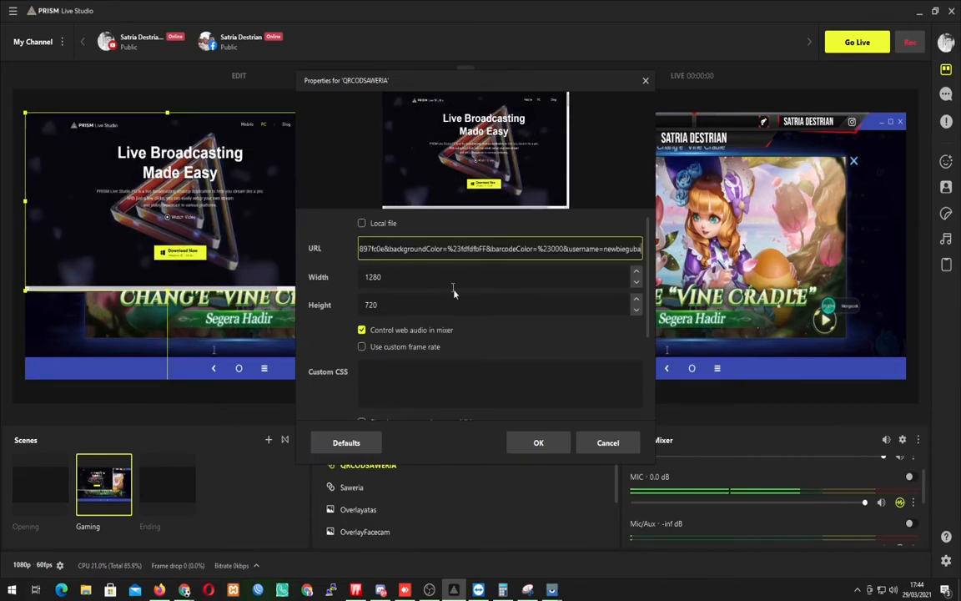
left_click(553, 444)
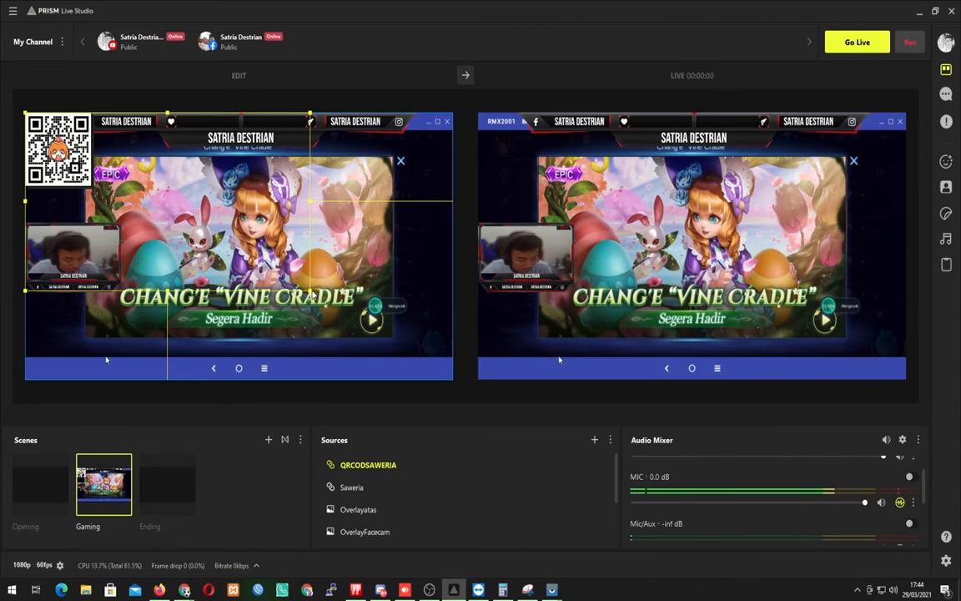
Crop and shrink the QR code to fit just below the facecam, and send the scene to the live output.
left_click_drag(310, 293, 94, 192)
left_click_drag(59, 150, 413, 248)
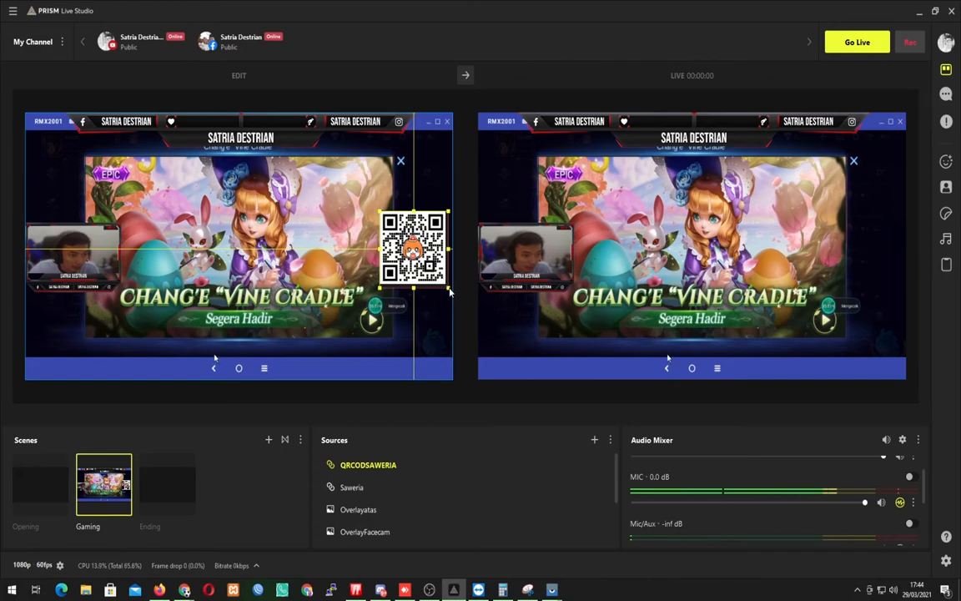
left_click_drag(449, 290, 71, 319)
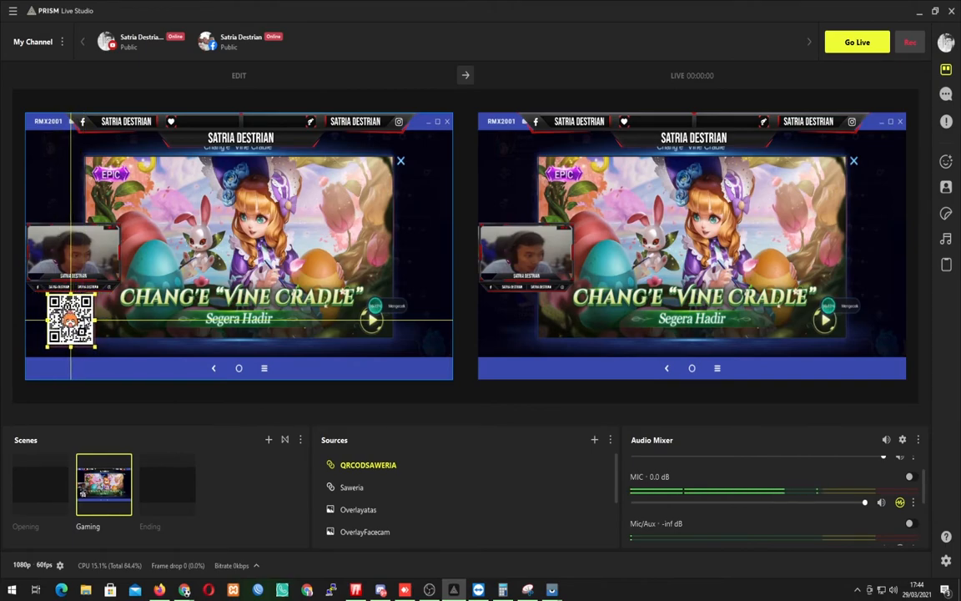
left_click(291, 241)
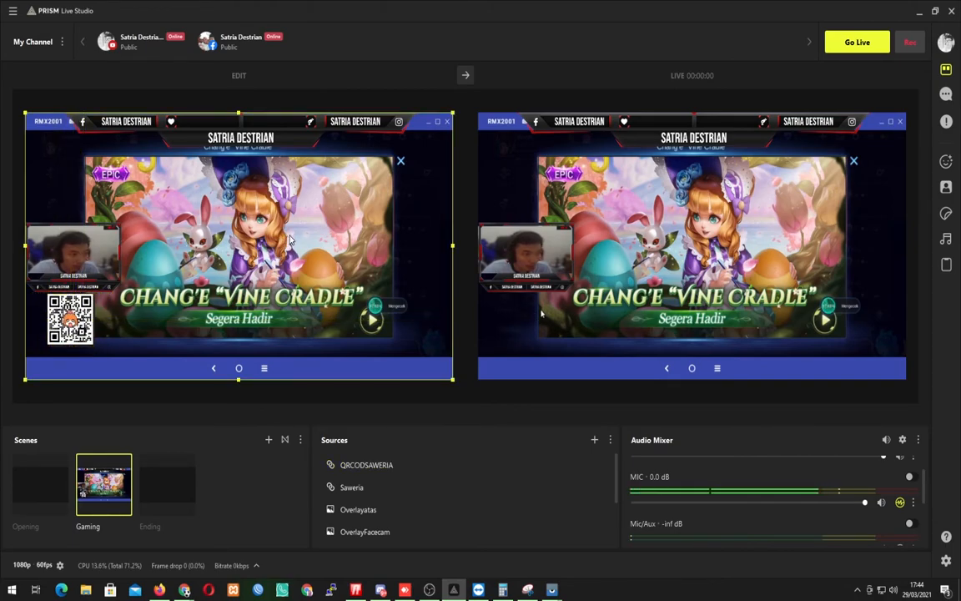
left_click(465, 76)
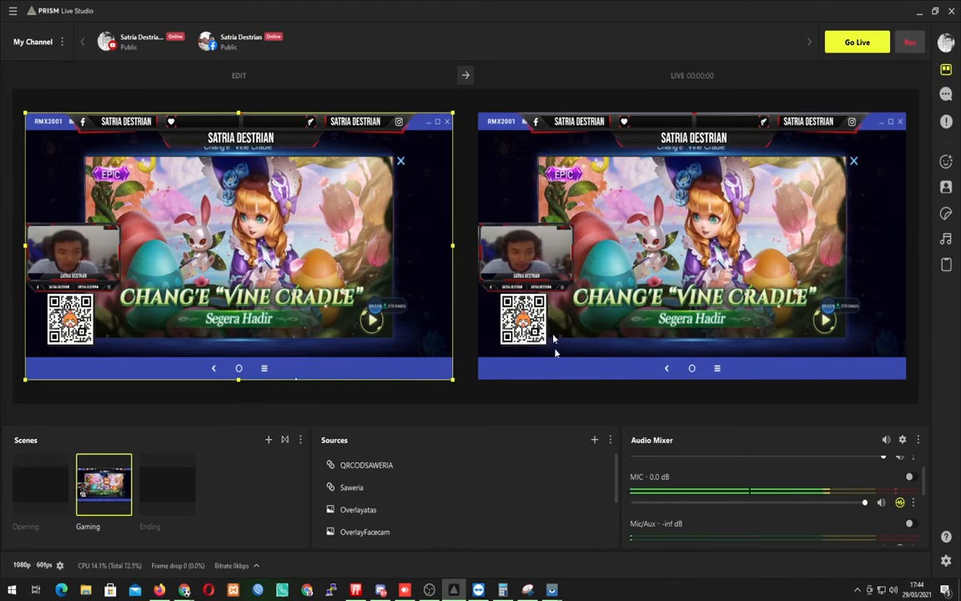
Add a Text Template source named SOSMEDIG to the Gaming scene.
left_click(594, 440)
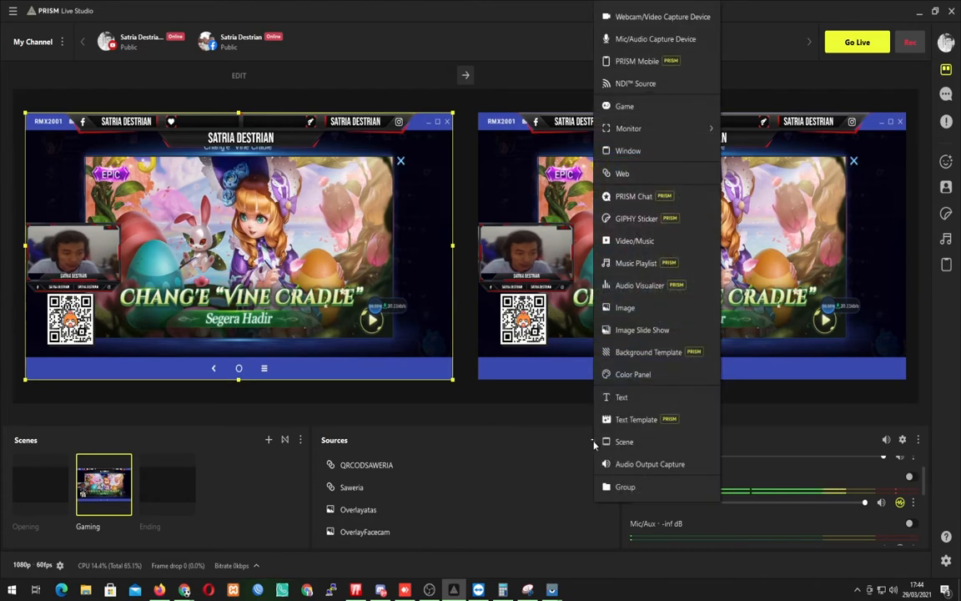
left_click(638, 422)
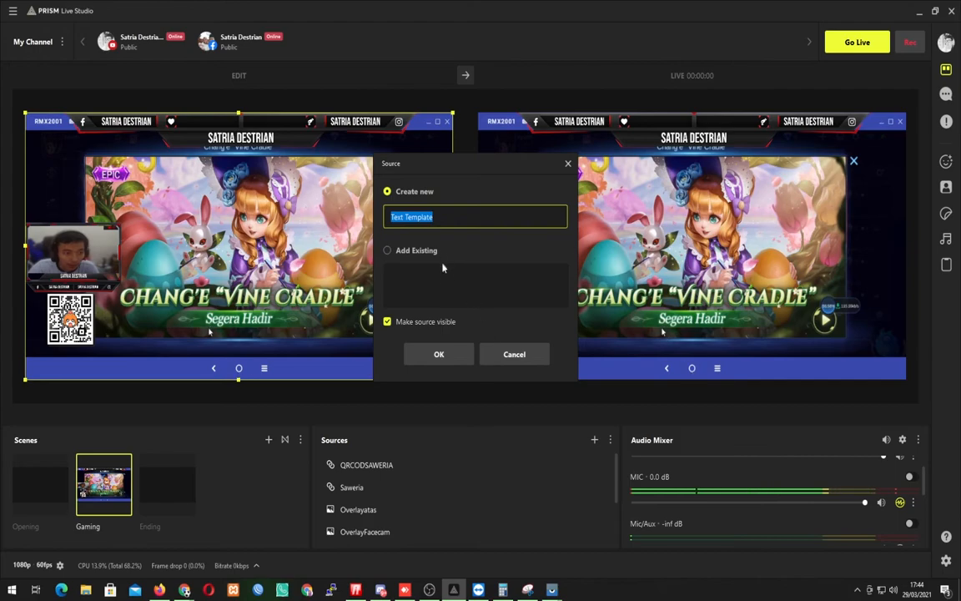
type("SOSMEDIG")
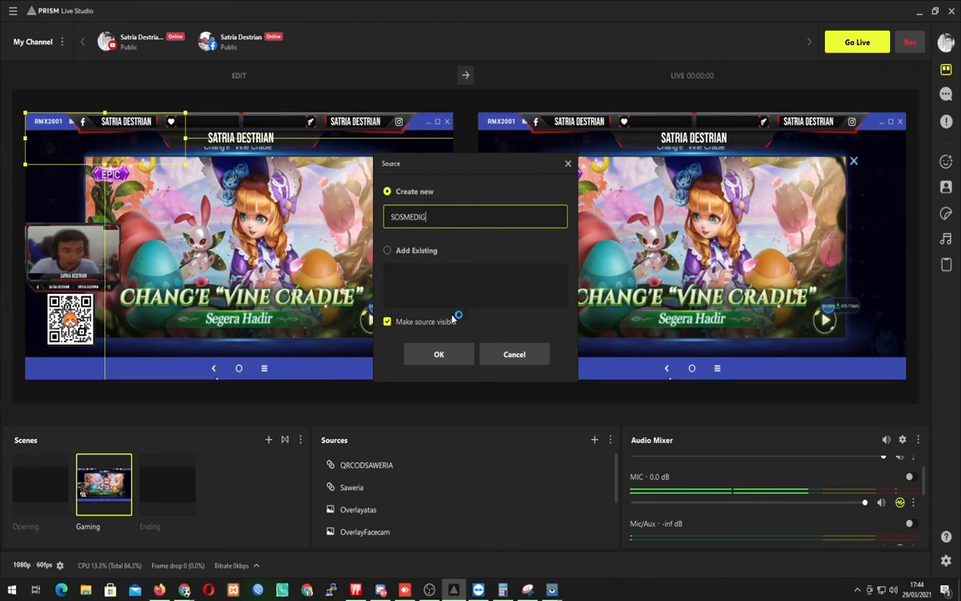
key("Return")
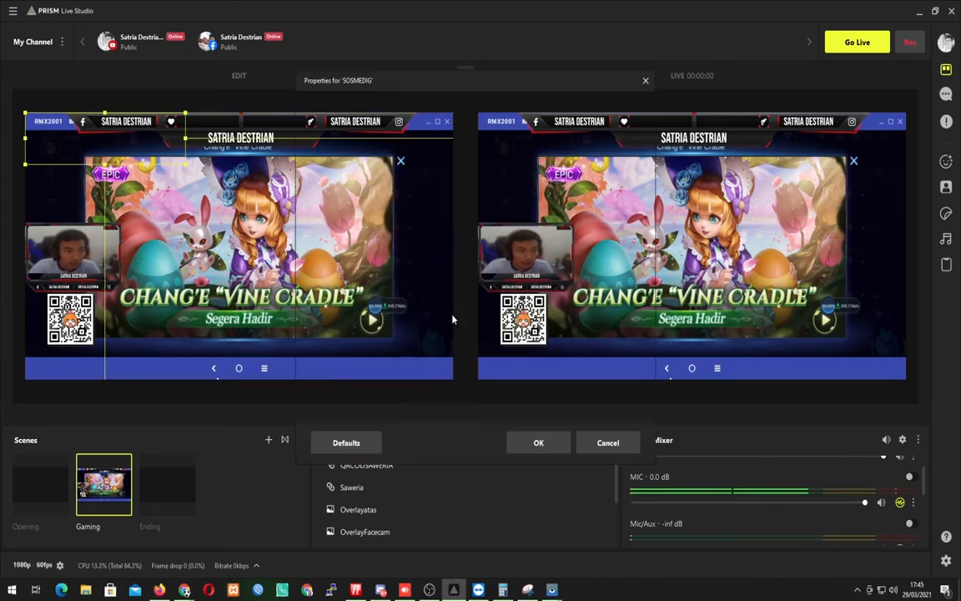
Apply the Instagram social template to the SOSMEDIG text and enter the streamer's Instagram handle as its content.
left_click(432, 296)
scroll(441, 307, "down", 1)
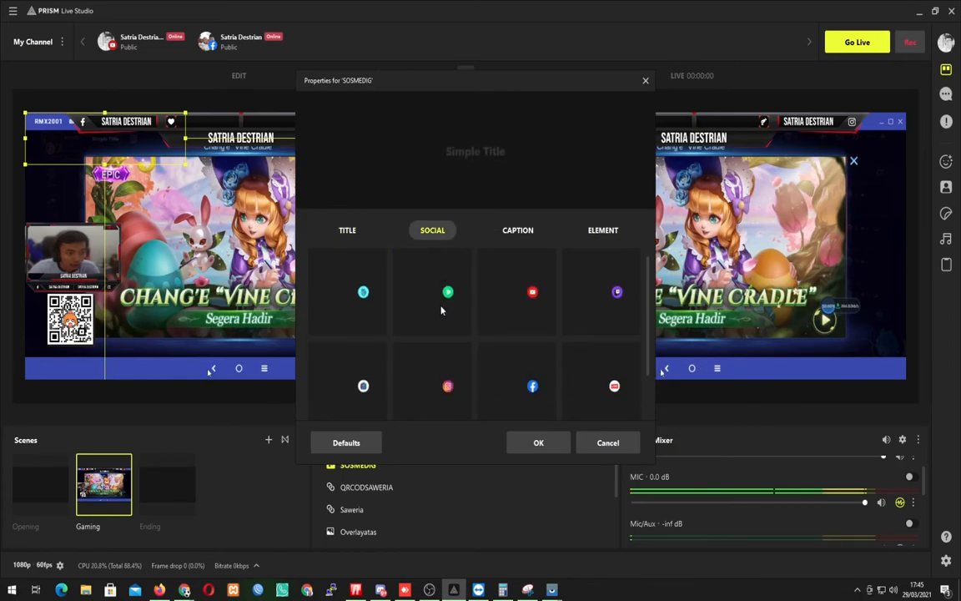
left_click(442, 386)
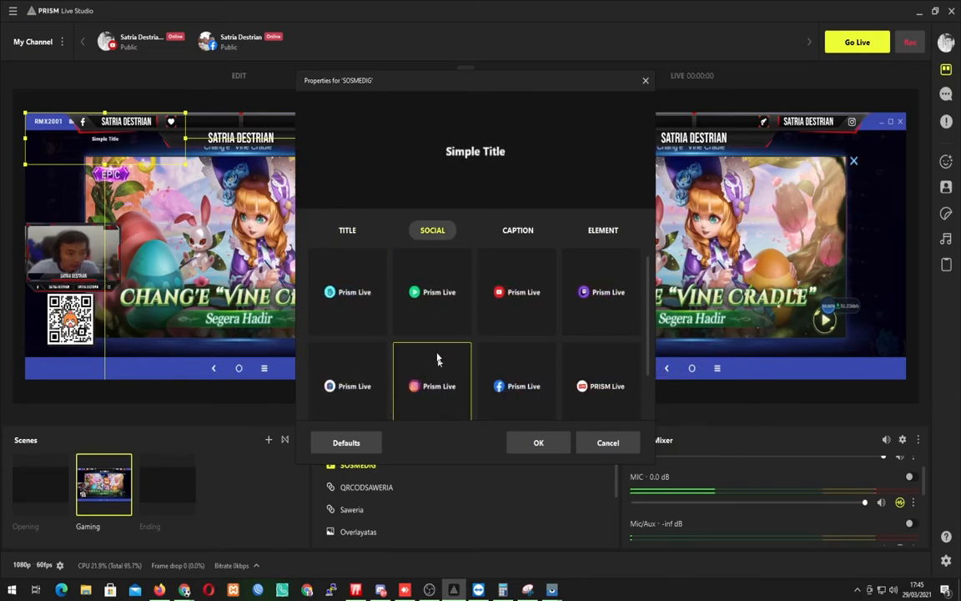
key("ctrl+a")
type("satria/de")
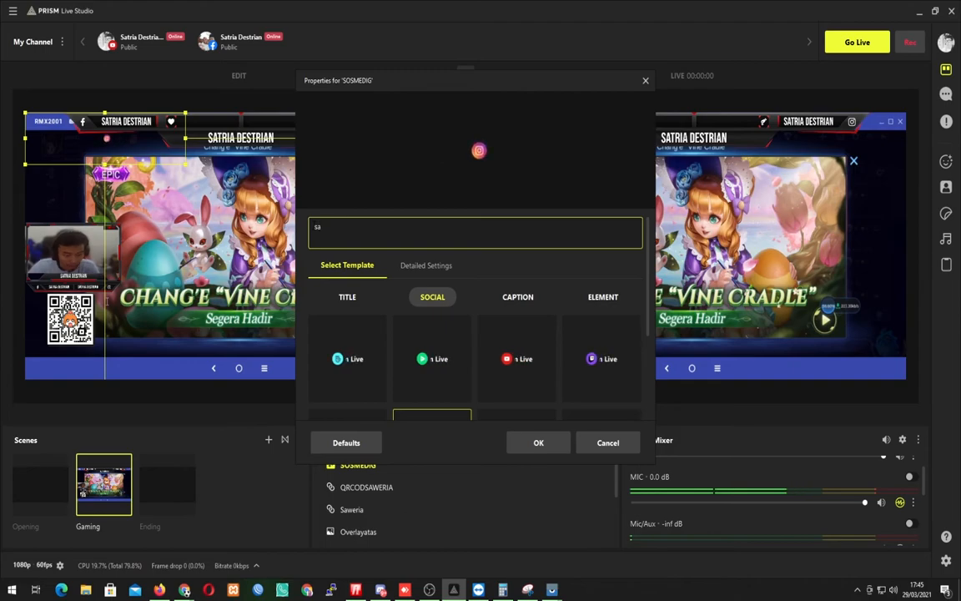
key("BackSpace")
key("BackSpace")
key("BackSpace")
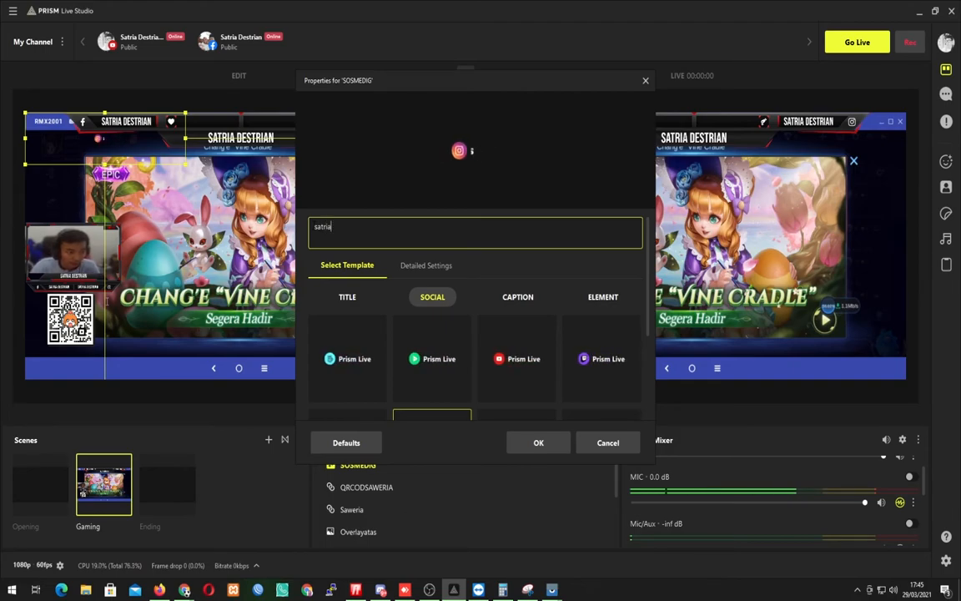
type(".destrian")
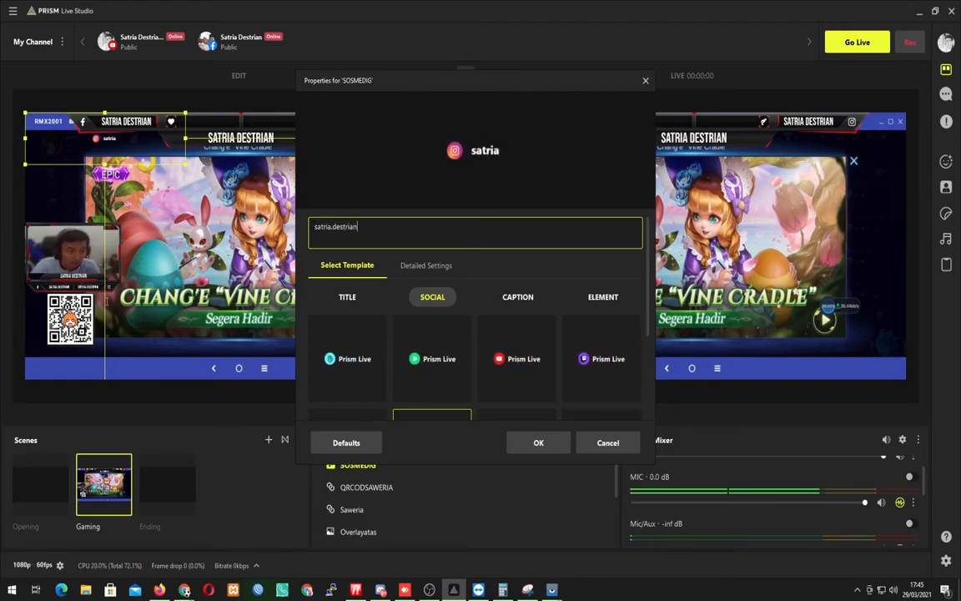
left_click(538, 442)
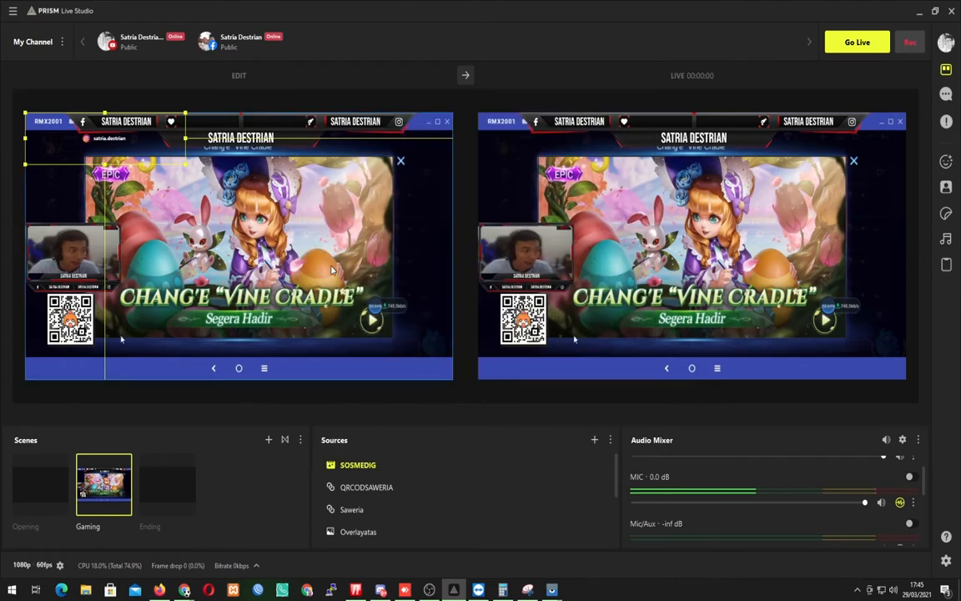
Resize the Instagram text and place it near the bottom centre of the scene, and send the scene to the live output.
left_click_drag(186, 165, 117, 144)
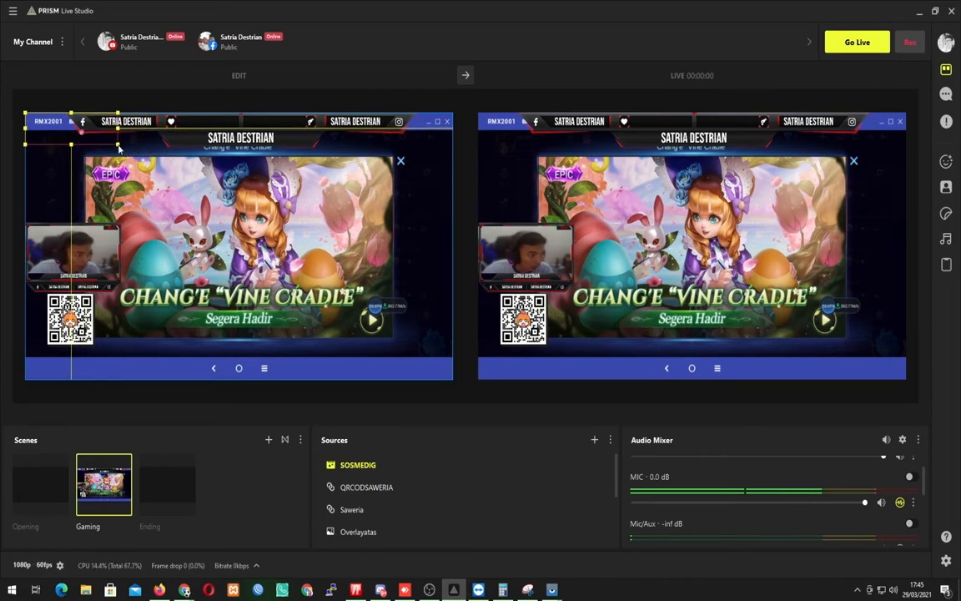
left_click_drag(25, 116, 59, 122)
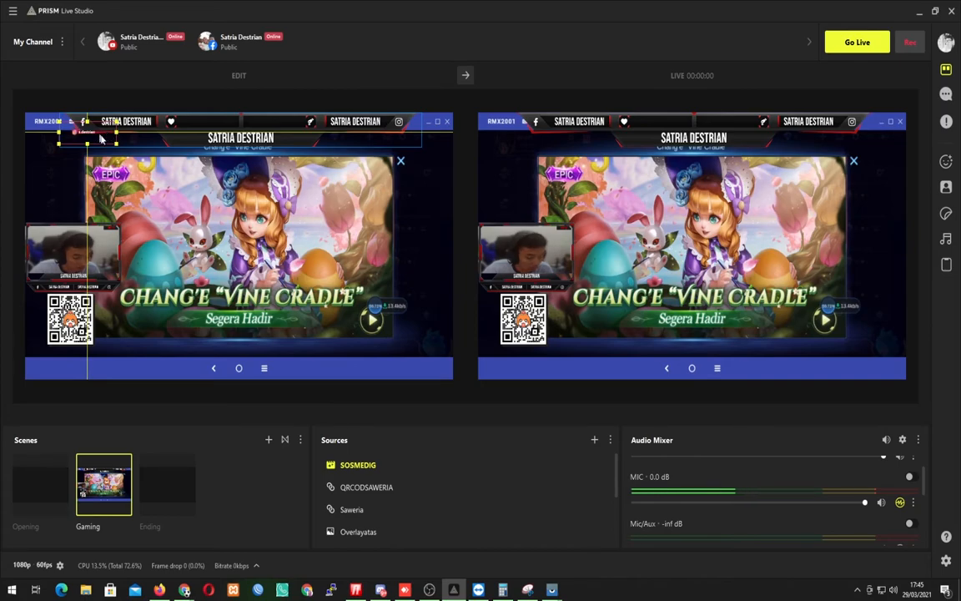
left_click_drag(117, 148, 259, 354)
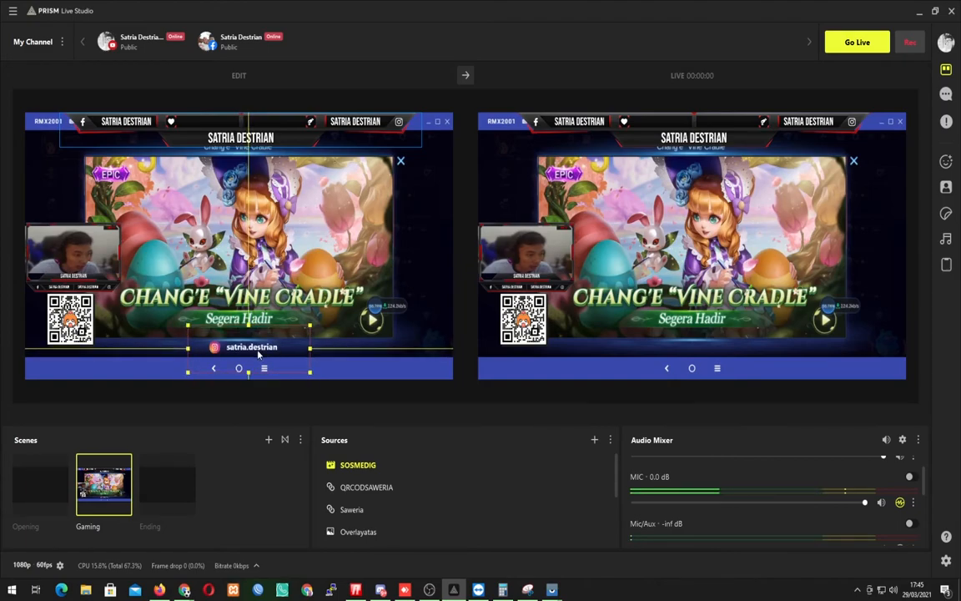
left_click(364, 226)
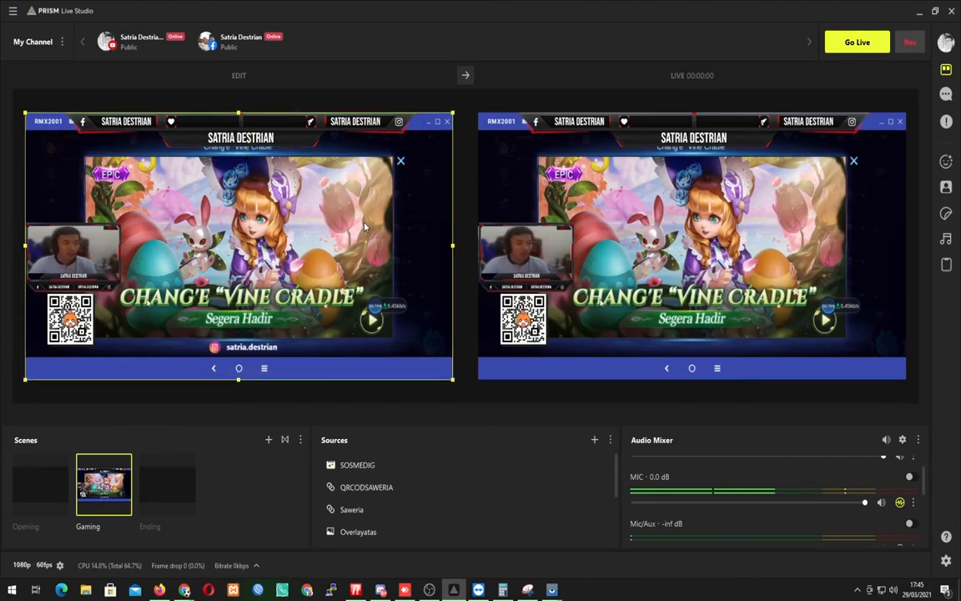
left_click(465, 76)
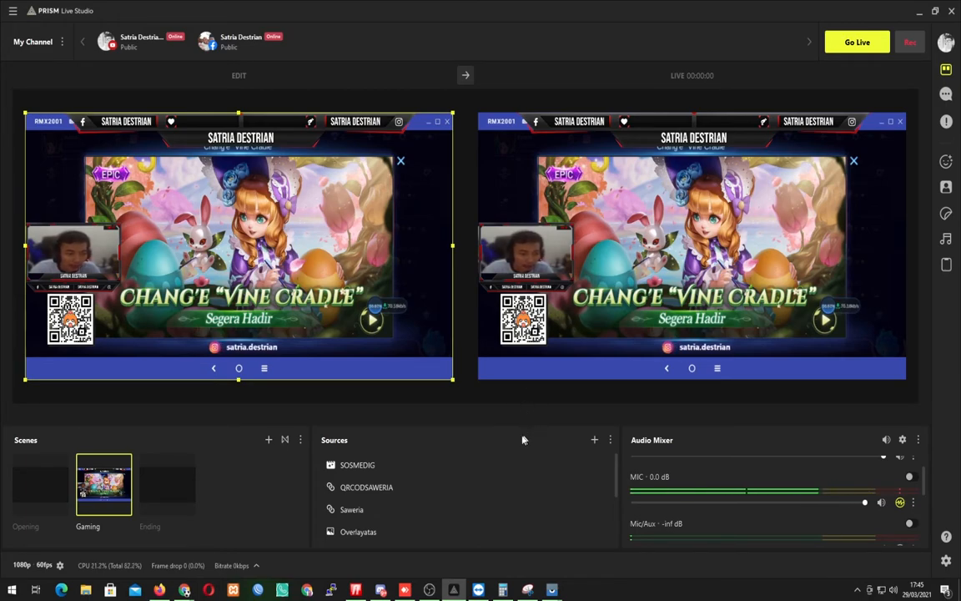
scroll(466, 481, "down", 3)
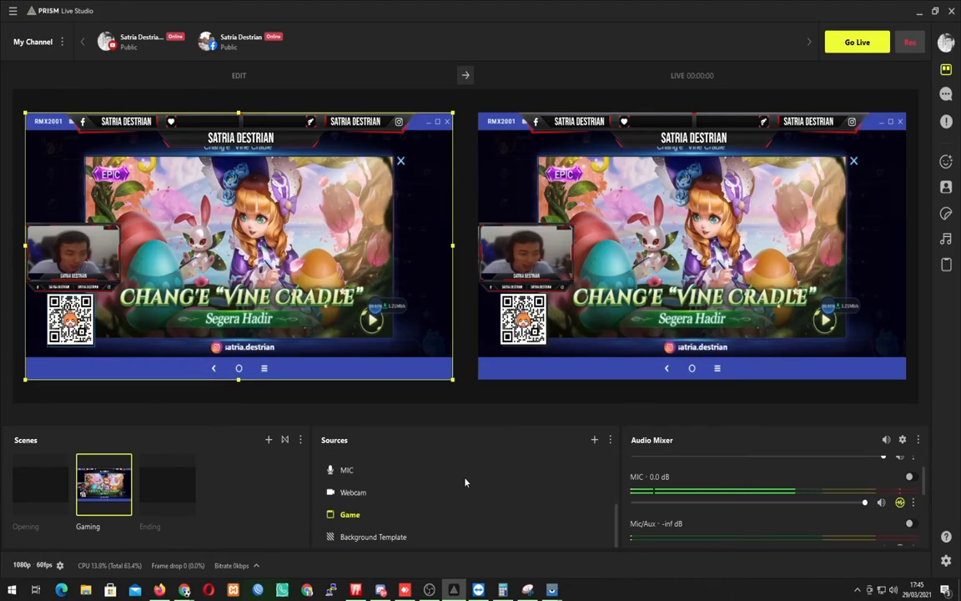
scroll(466, 482, "up", 3)
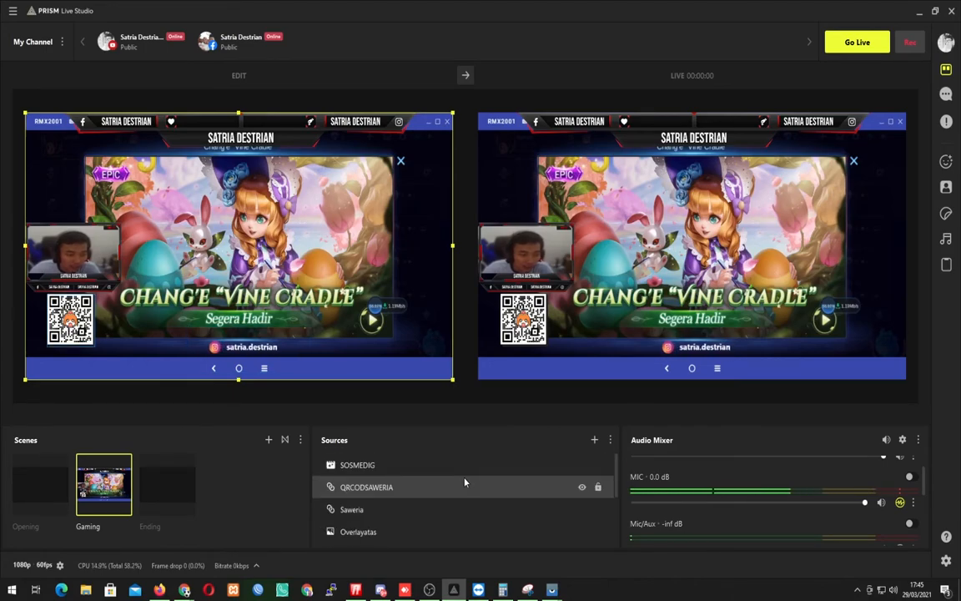
scroll(465, 482, "down", 3)
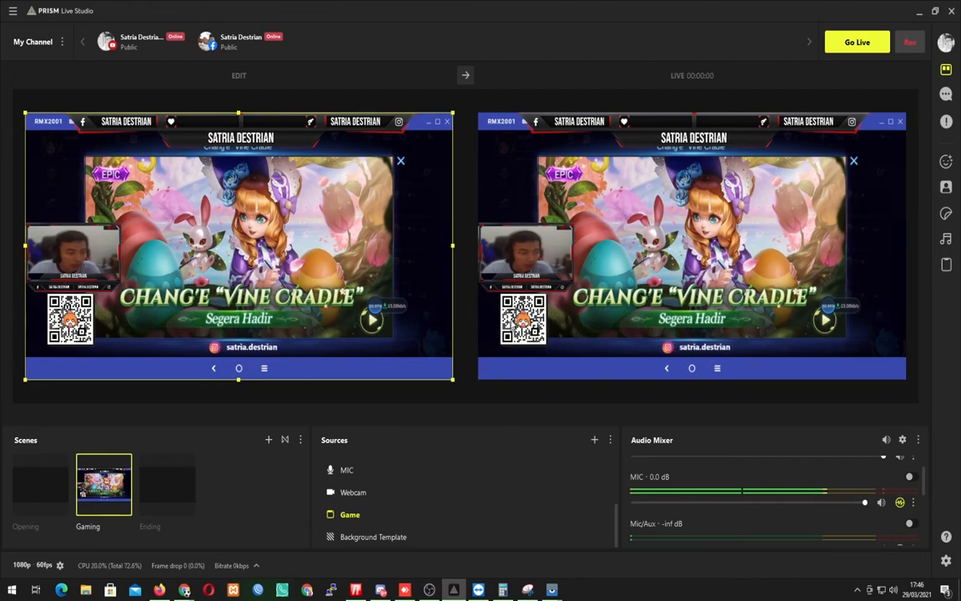
Review the streaming platforms offered for adding a channel, and close the list without adding one.
left_click(61, 42)
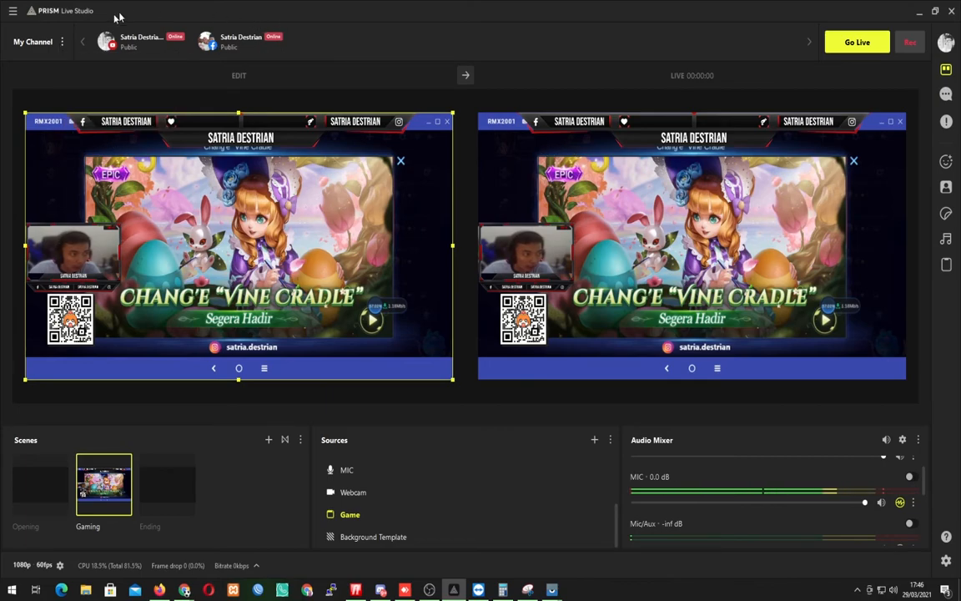
mouse_move(130, 47)
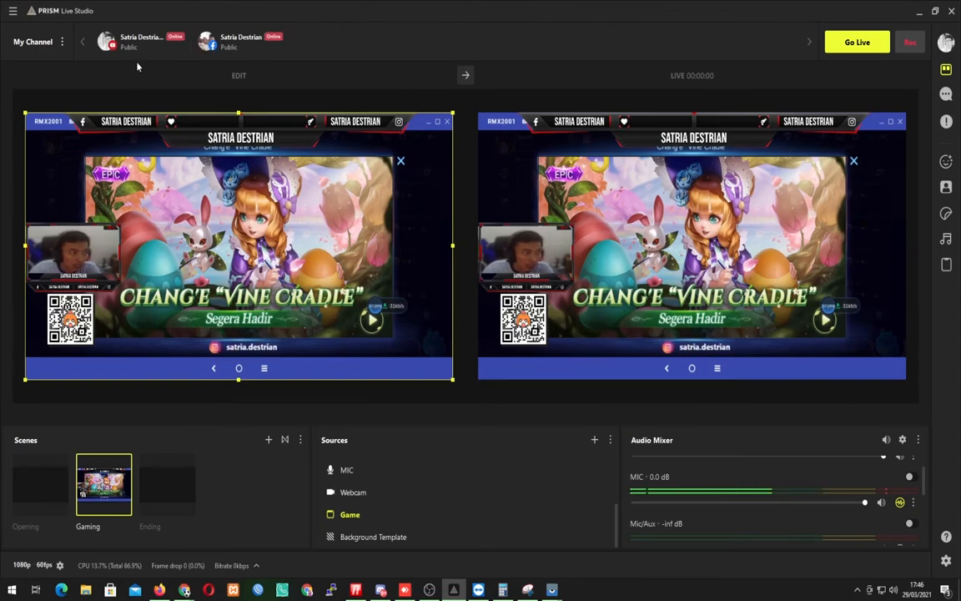
left_click(63, 43)
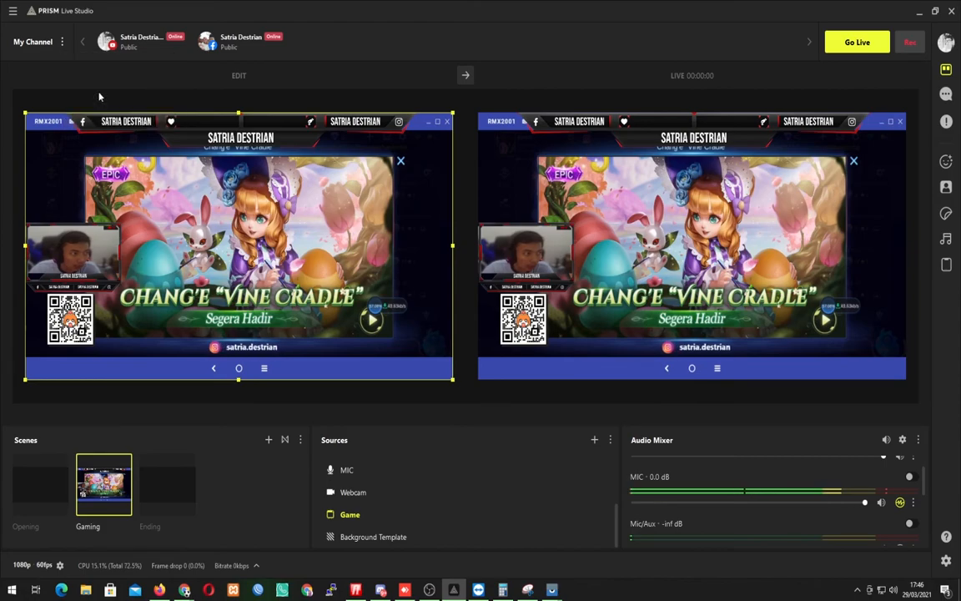
left_click(93, 90)
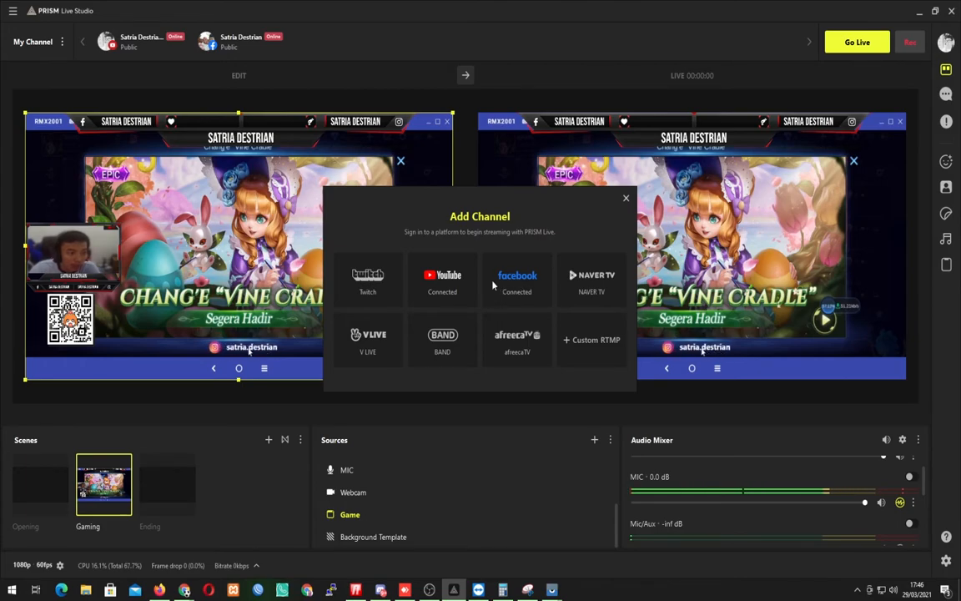
left_click(626, 203)
Open the Facebook channel's live information and set the broadcast destination to the page Noob081.
mouse_move(254, 55)
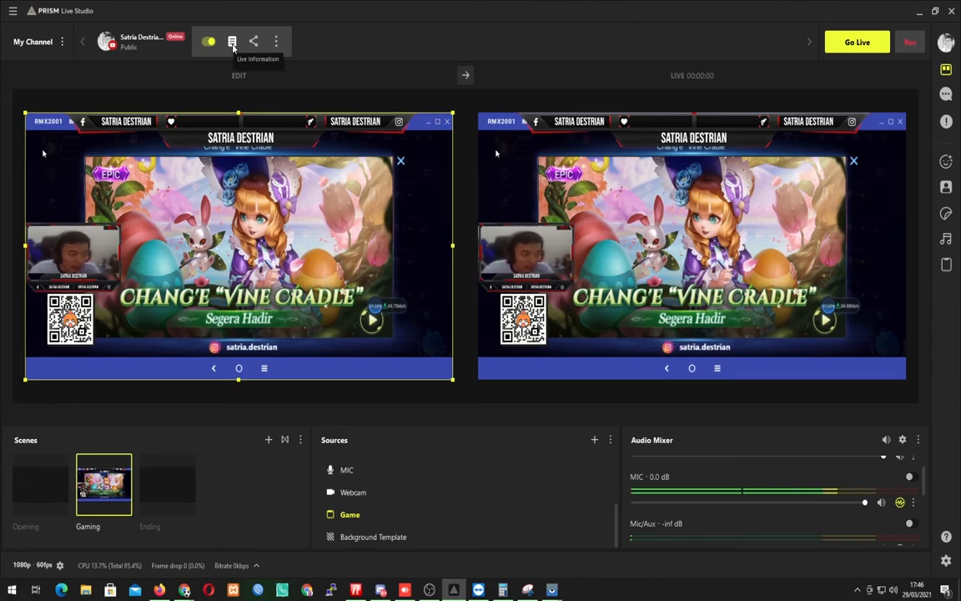
left_click(233, 43)
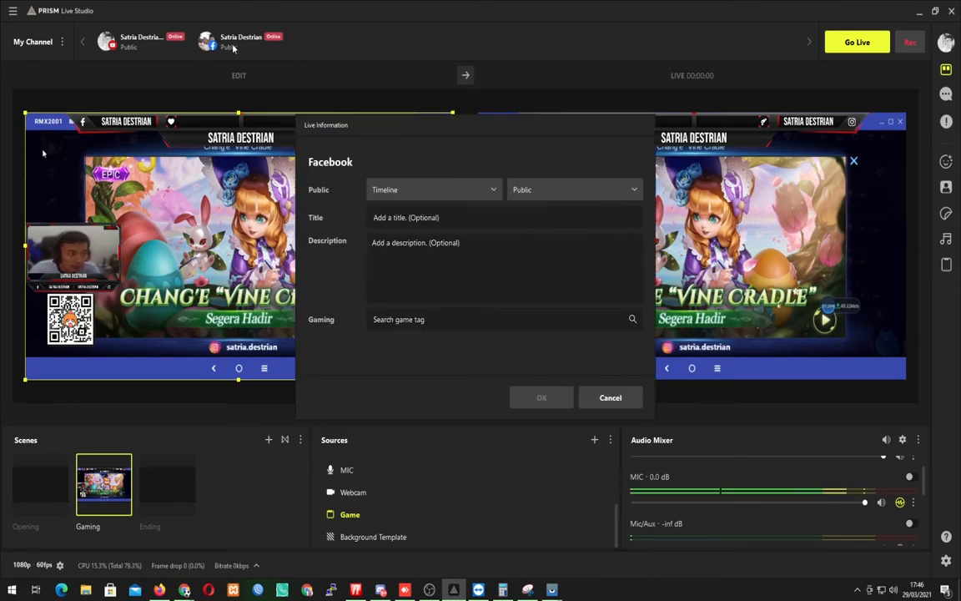
left_click(460, 189)
left_click(404, 258)
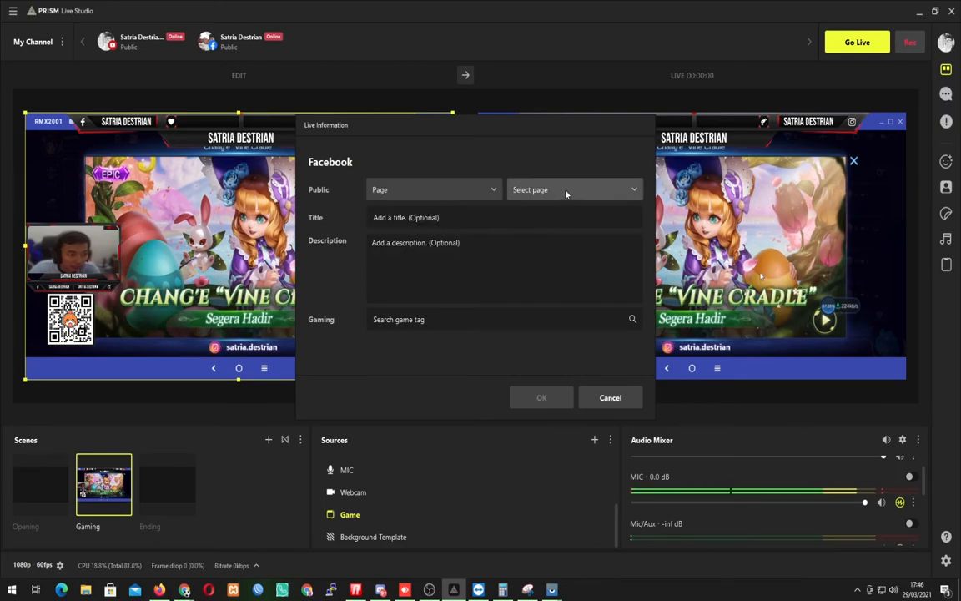
left_click(509, 192)
scroll(536, 271, "down", 3)
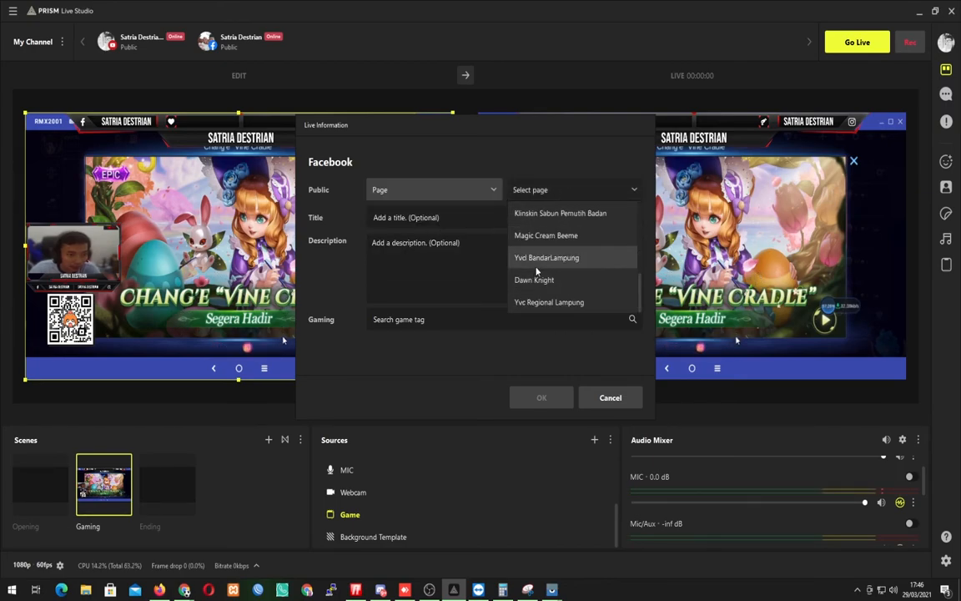
scroll(536, 269, "up", 3)
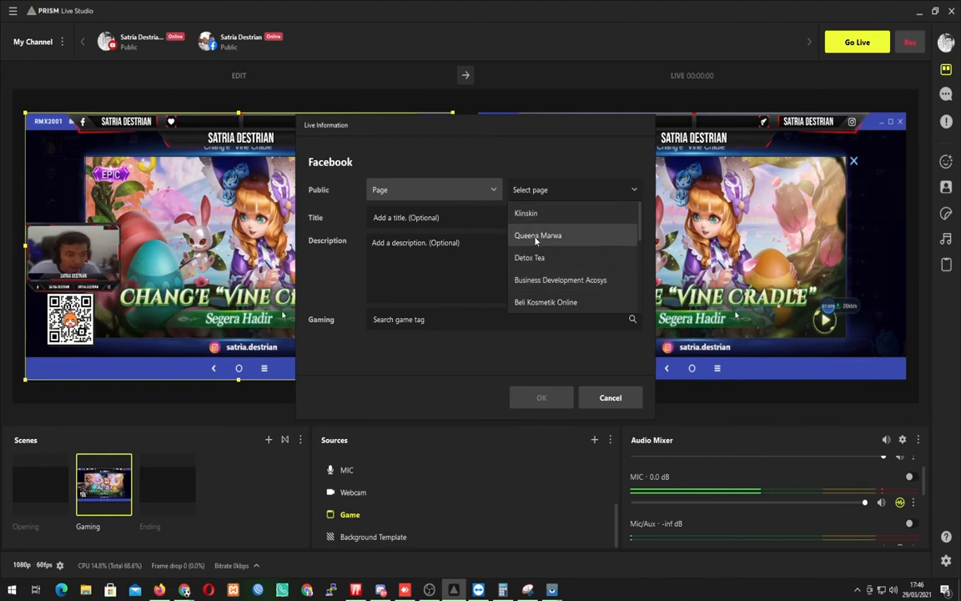
scroll(537, 250, "down", 2)
left_click(526, 213)
Set the Facebook live title to "Push Rank" and the description to "Ayo bantu push ranks sampai mytic".
left_click(451, 218)
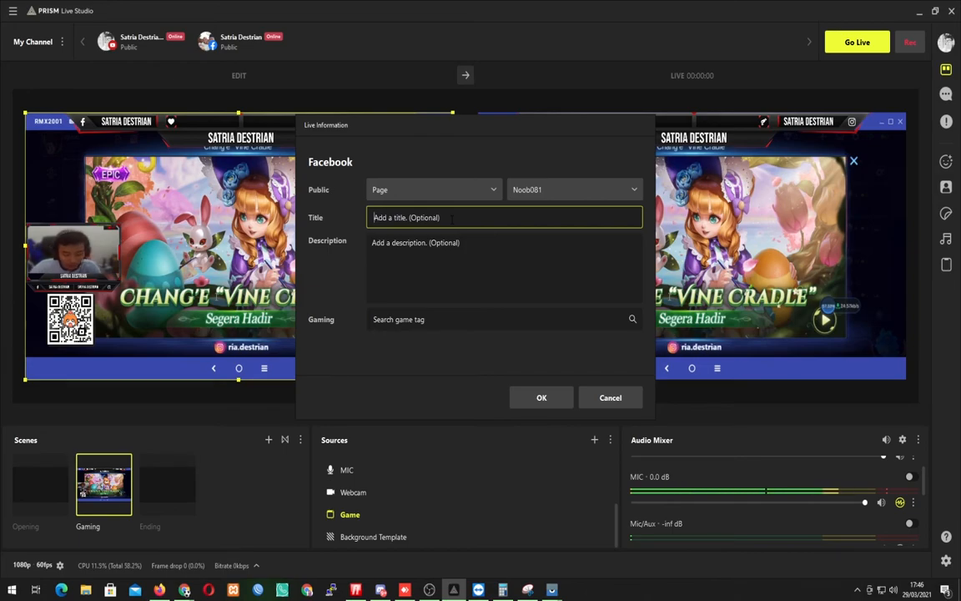
type("Push Rank")
key("Tab")
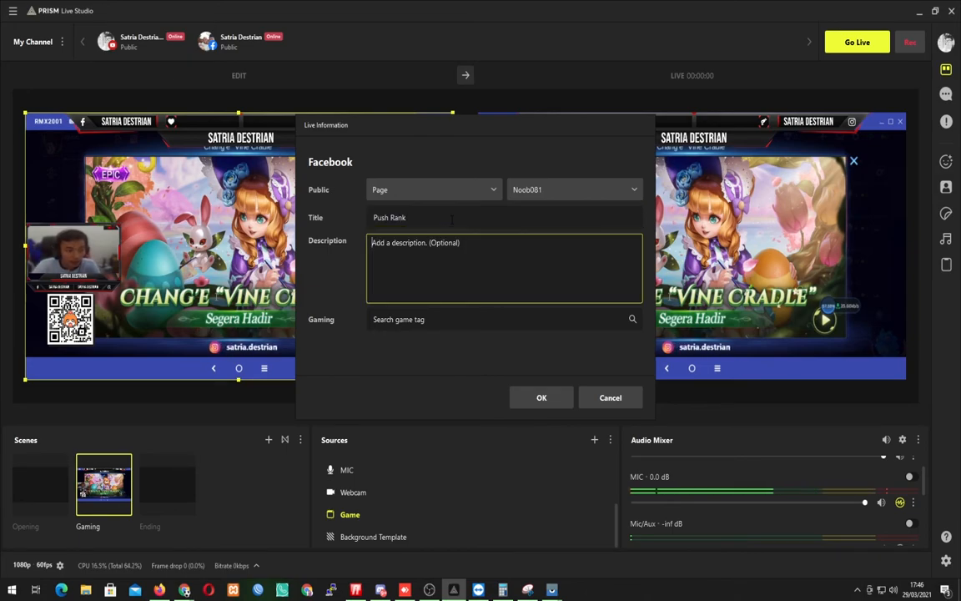
type("Ayo ")
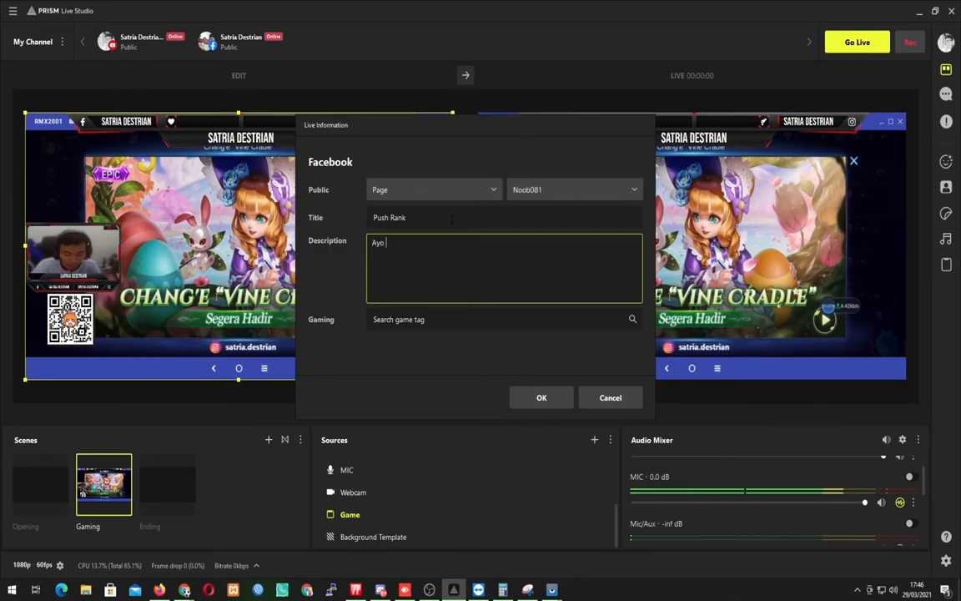
type("bantu push ranks ampa")
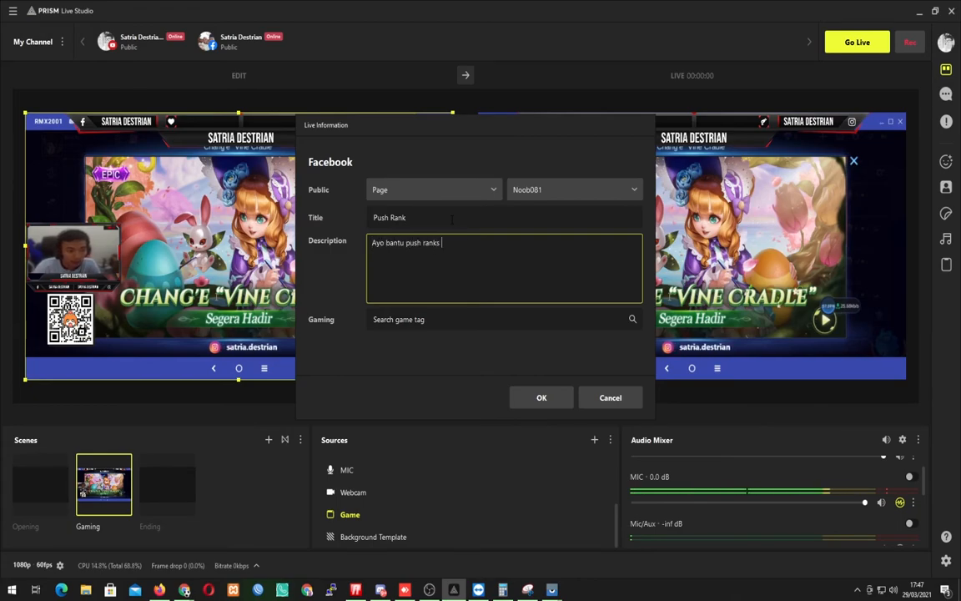
key("BackSpace")
key("BackSpace")
key("BackSpace")
key("BackSpace")
type("sampai myt")
Search the game tags for "mobile", choose Mobile Legends, and save the Facebook live information.
left_click(431, 320)
type("mobi")
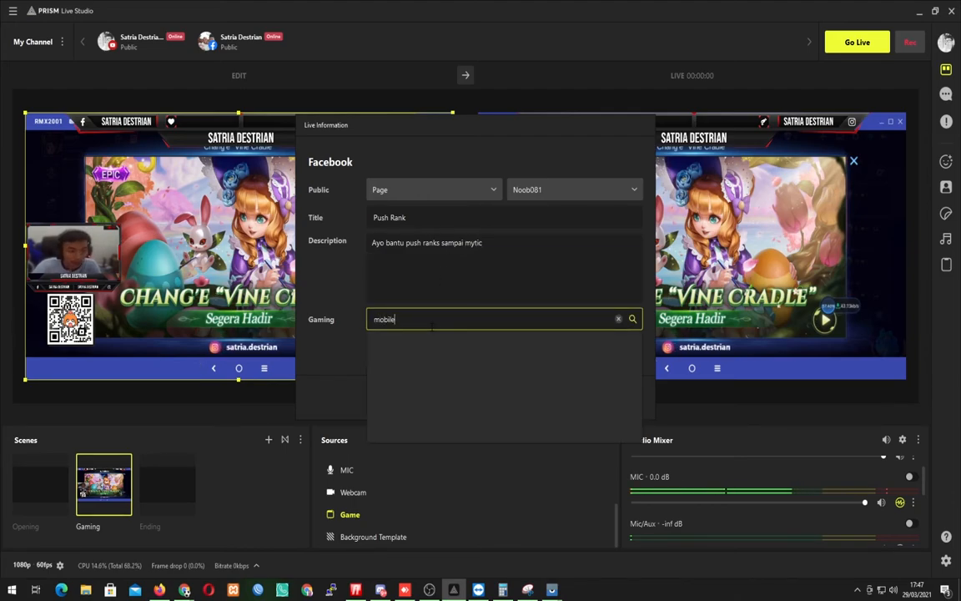
type("le")
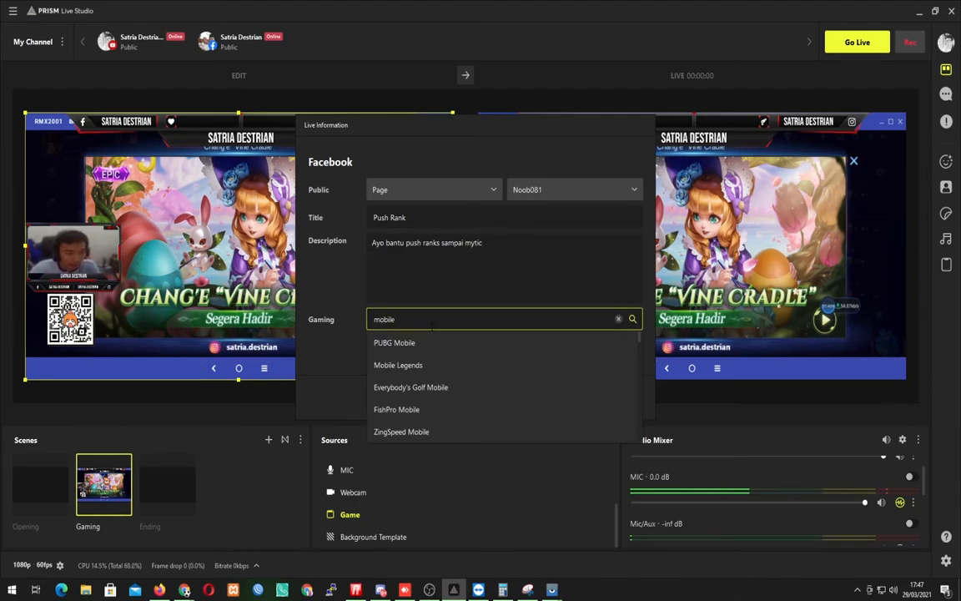
left_click(402, 365)
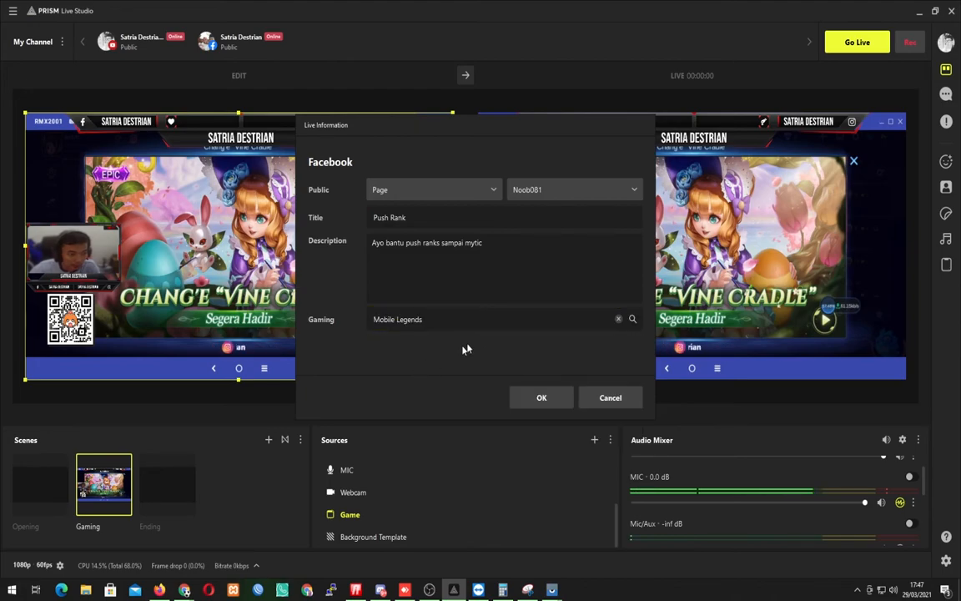
left_click(552, 400)
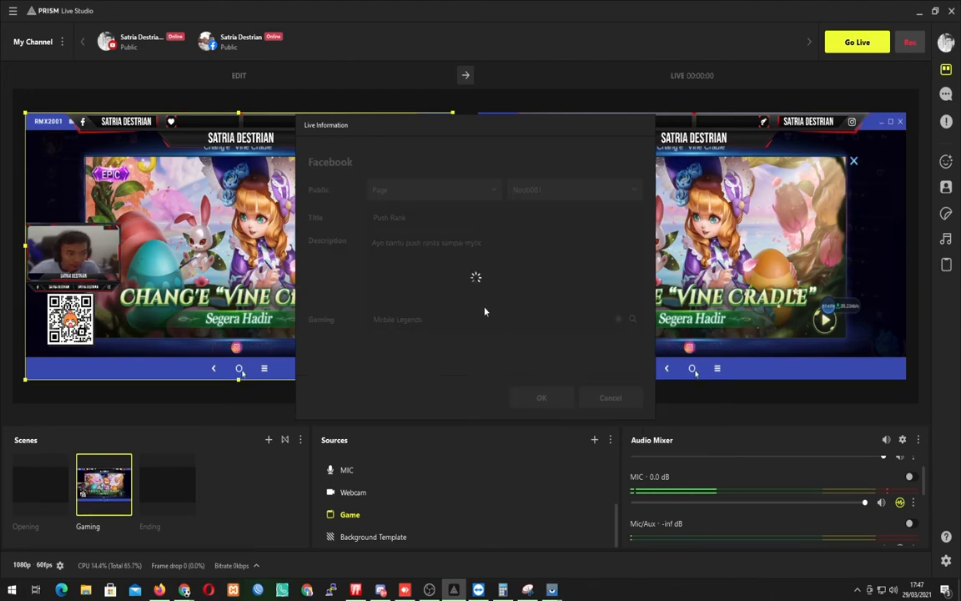
Turn off the YouTube channel so that only the Facebook channel remains enabled for the broadcast.
mouse_move(154, 43)
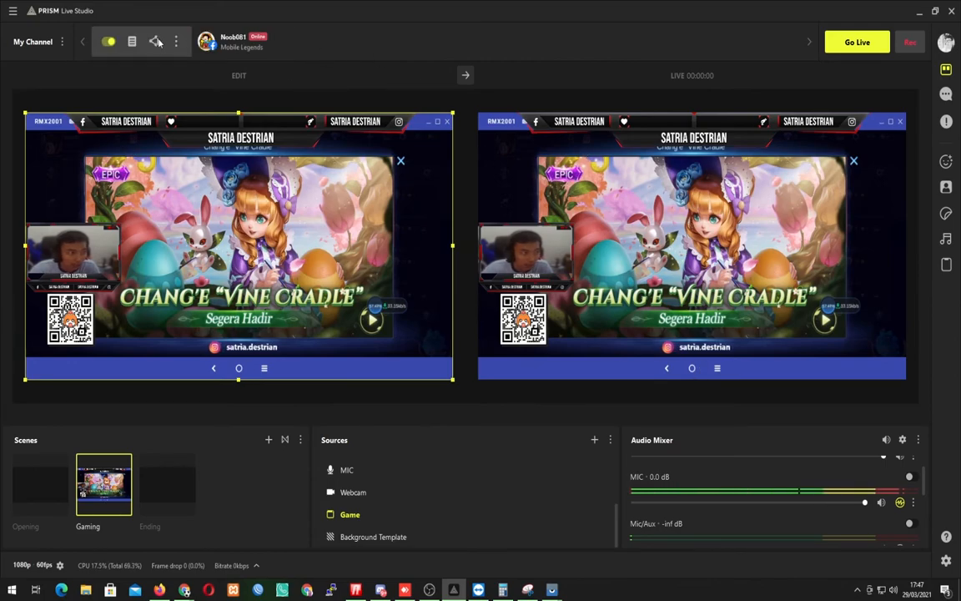
left_click(112, 41)
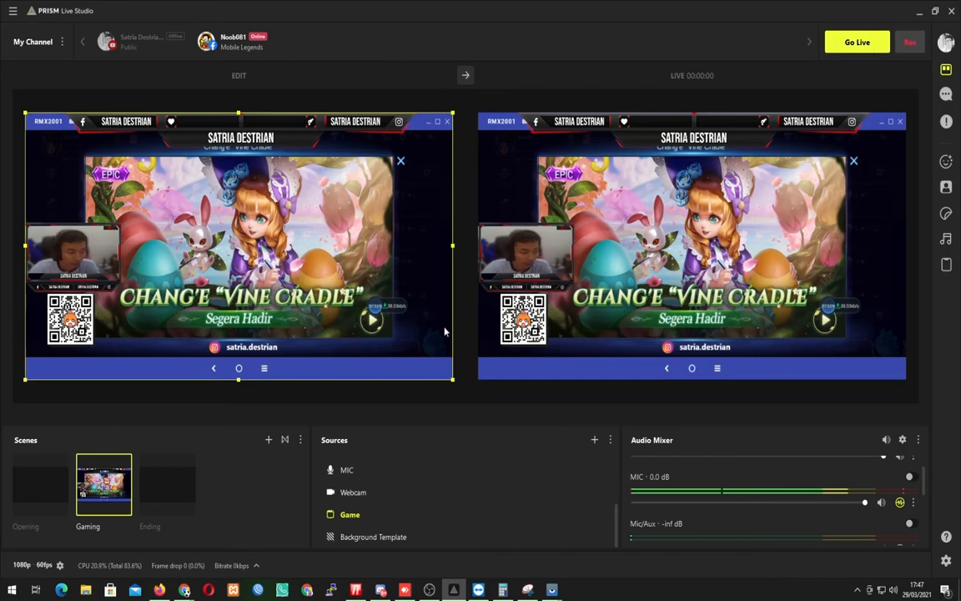
Switch to Firefox and open the Facebook page facebook.com/noob081 in a new tab.
left_click(160, 590)
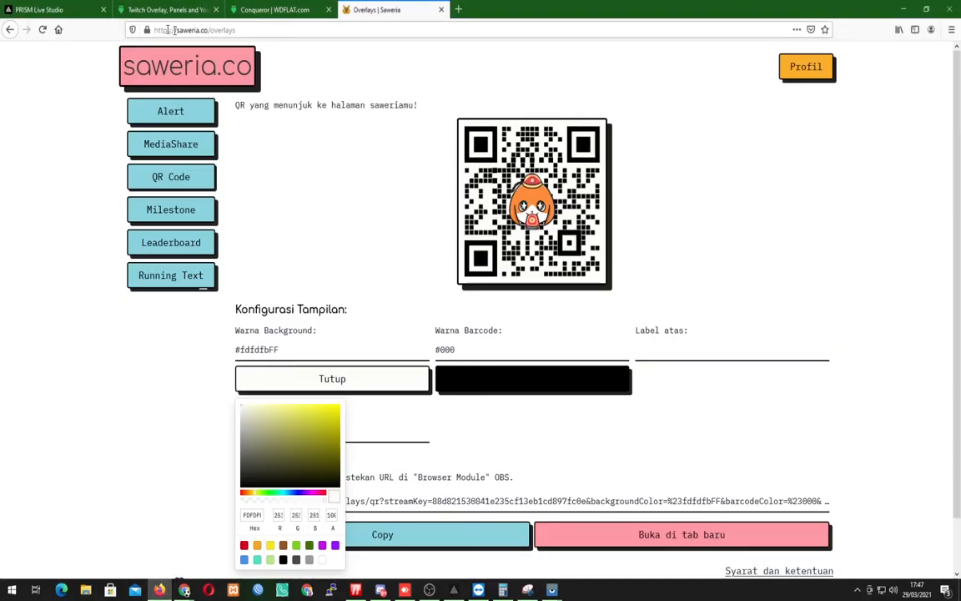
left_click(460, 9)
type("fa")
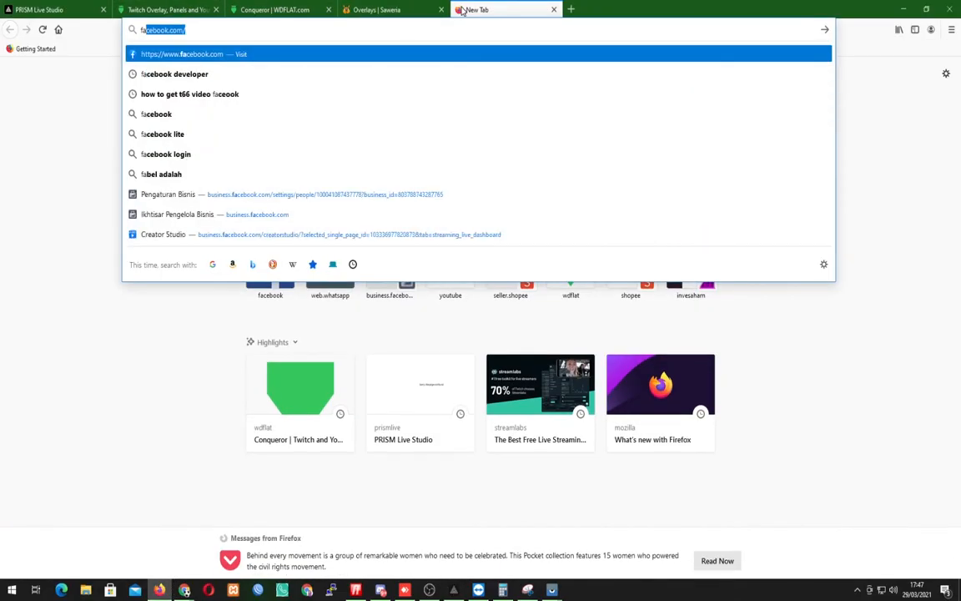
type("np")
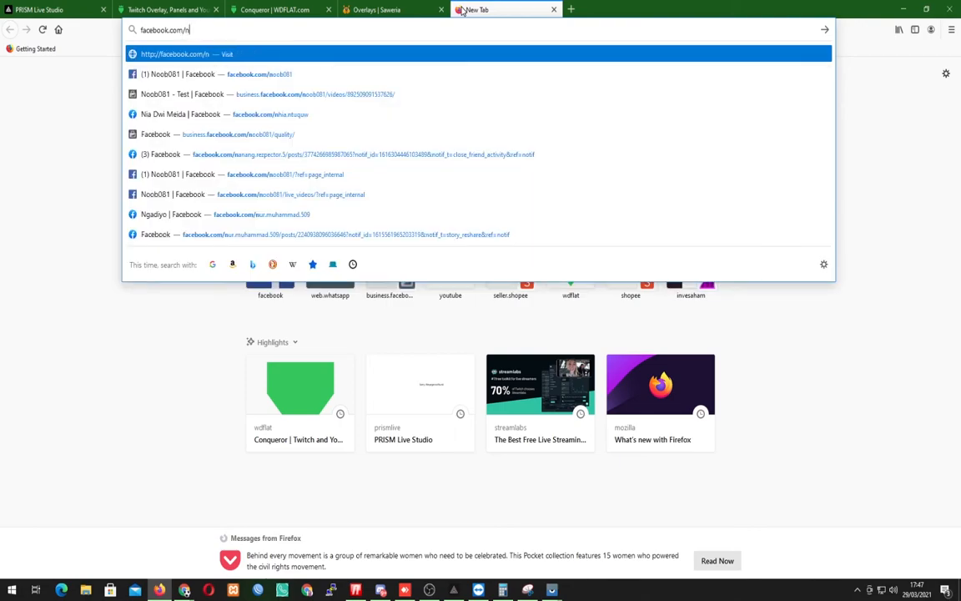
key("Down")
key("Return")
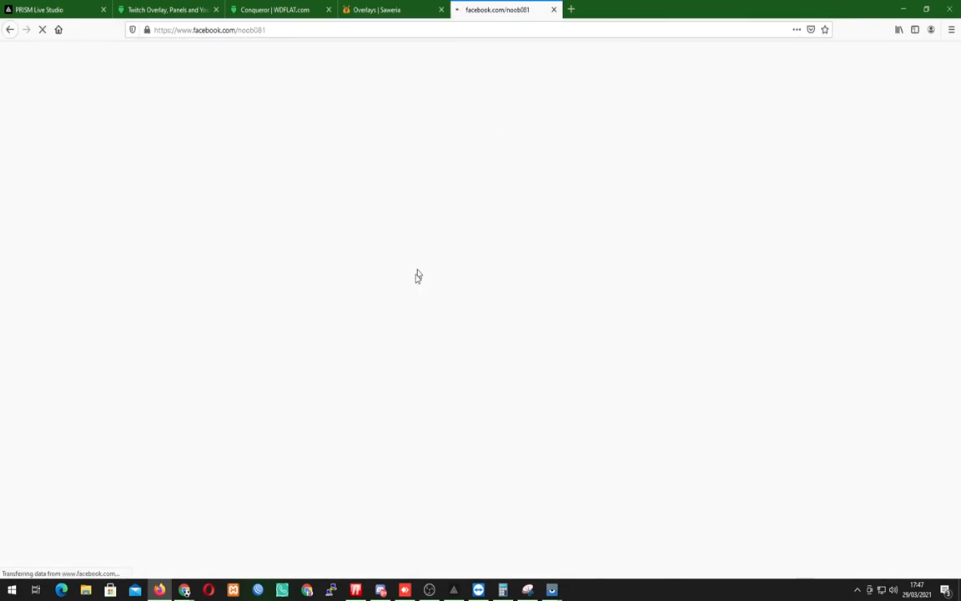
Return to PRISM Live Studio and start the Facebook live broadcast with the saved live information.
left_click(454, 590)
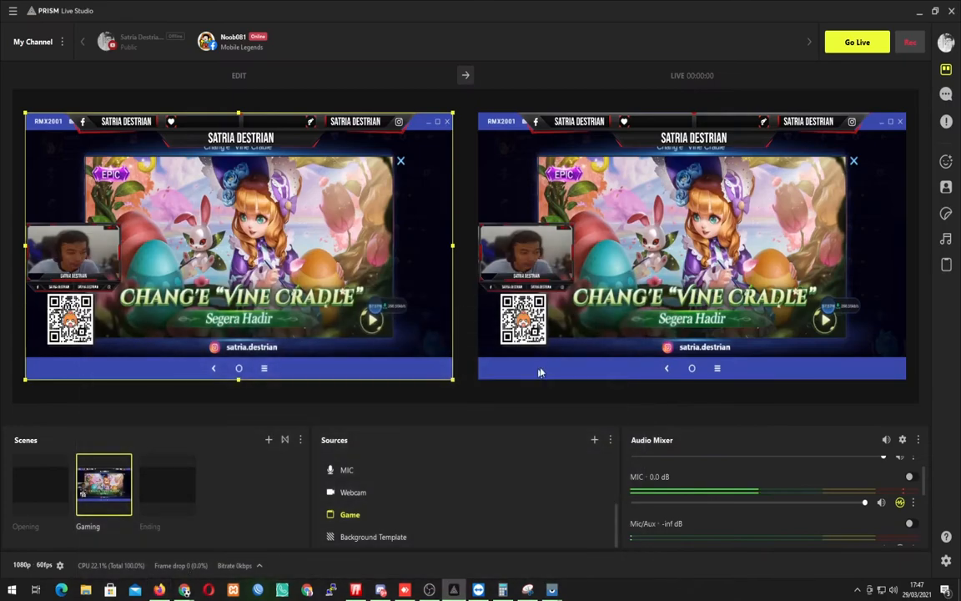
left_click(855, 45)
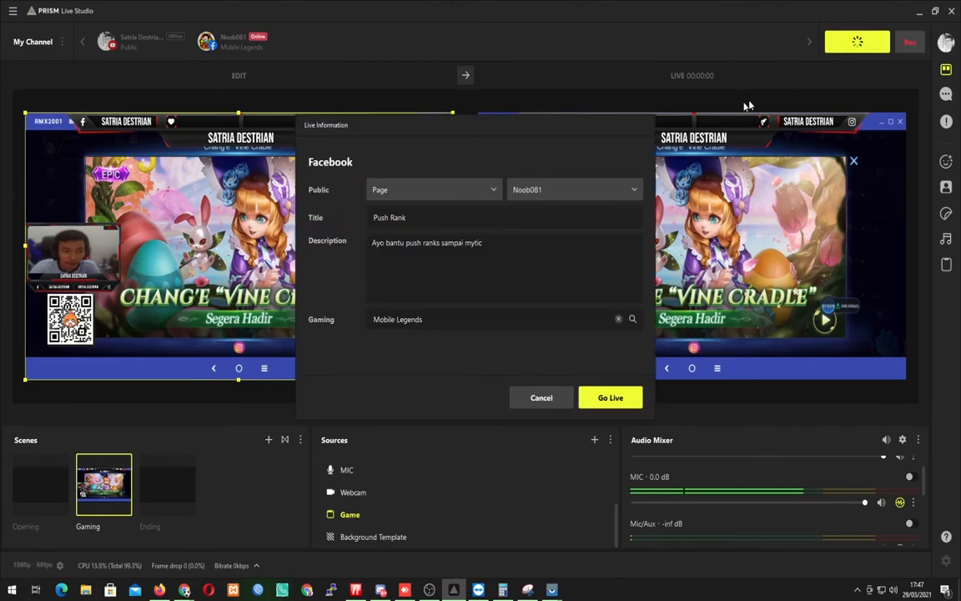
left_click(610, 397)
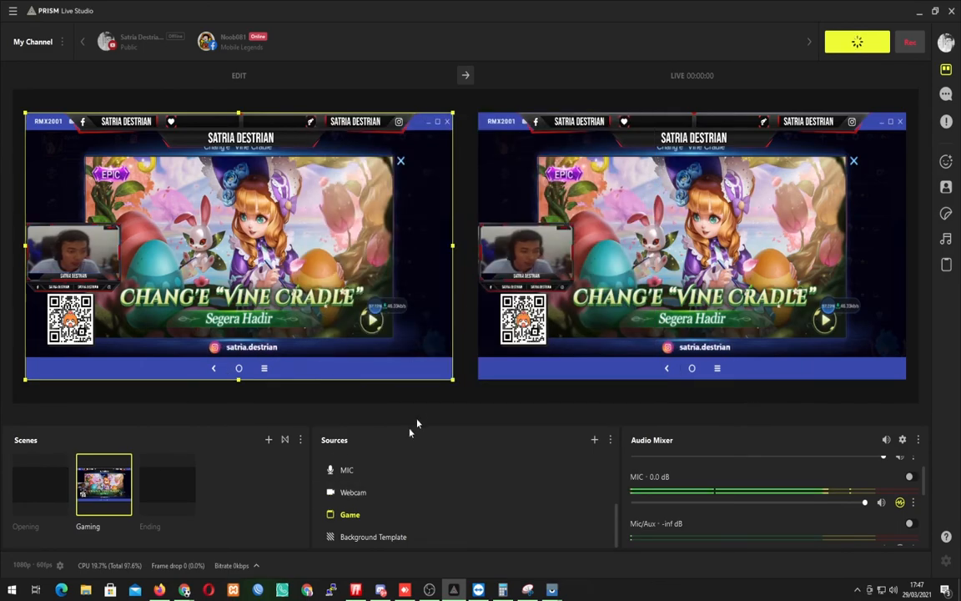
Switch to the Noob081 Facebook page in Firefox, look through its feed for the live broadcast, and open the Mobile Legends live video.
mouse_move(158, 589)
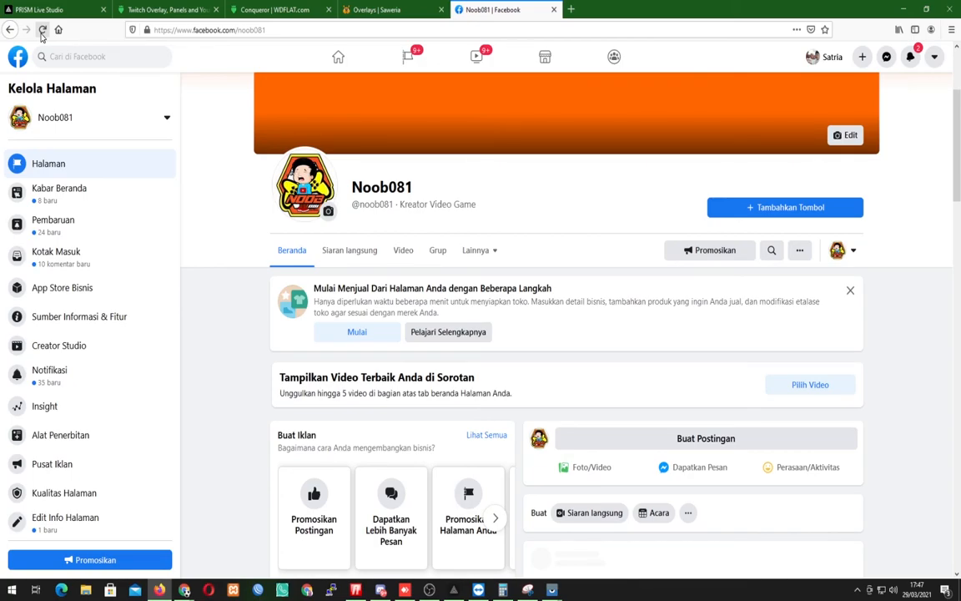
scroll(660, 375, "down", 5)
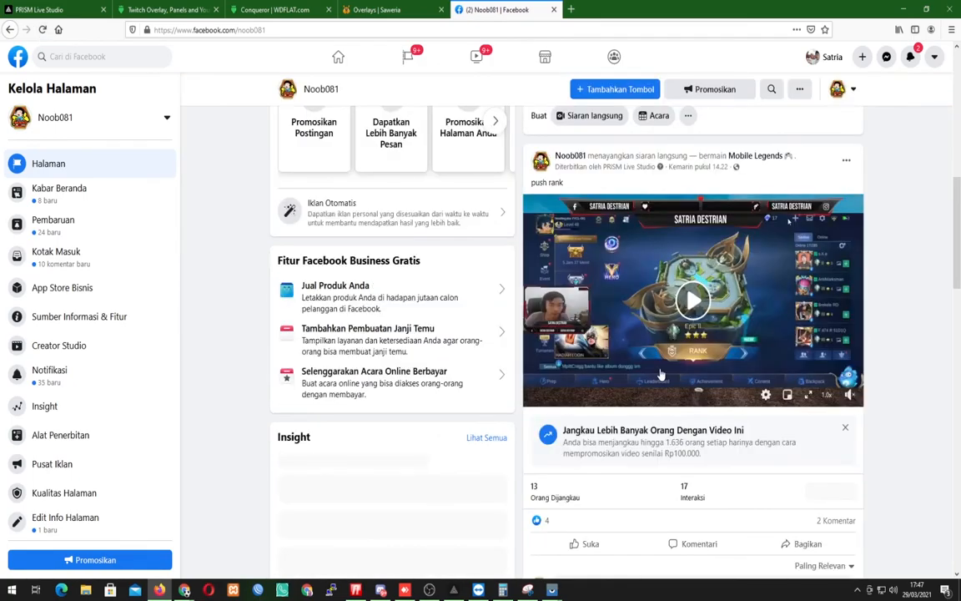
left_click(661, 376)
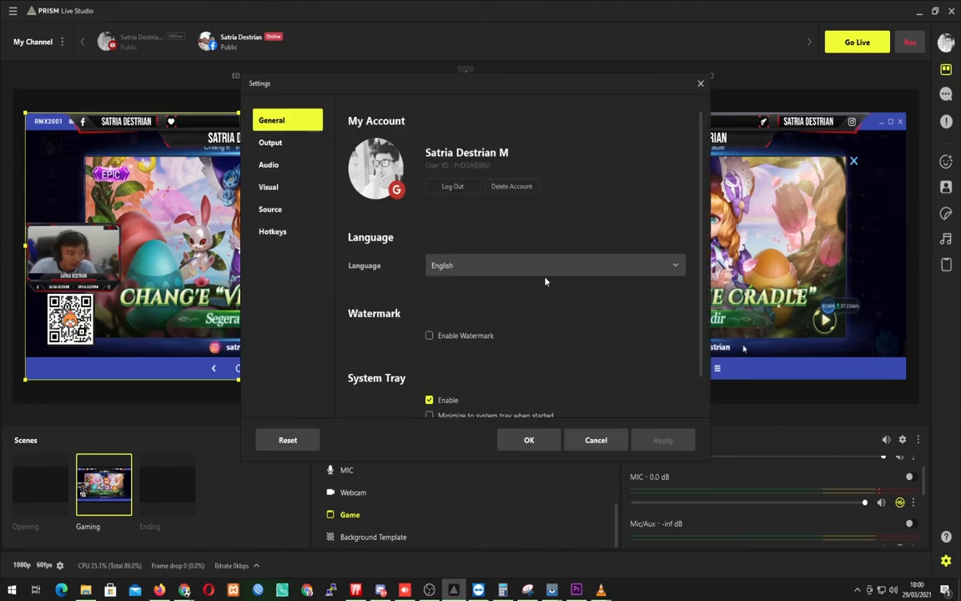
Review the output settings in PRISM Live Studio: resolution, FPS, streaming video bitrate, encoder, audio bitrate, and recording path, quality and format.
left_click(280, 148)
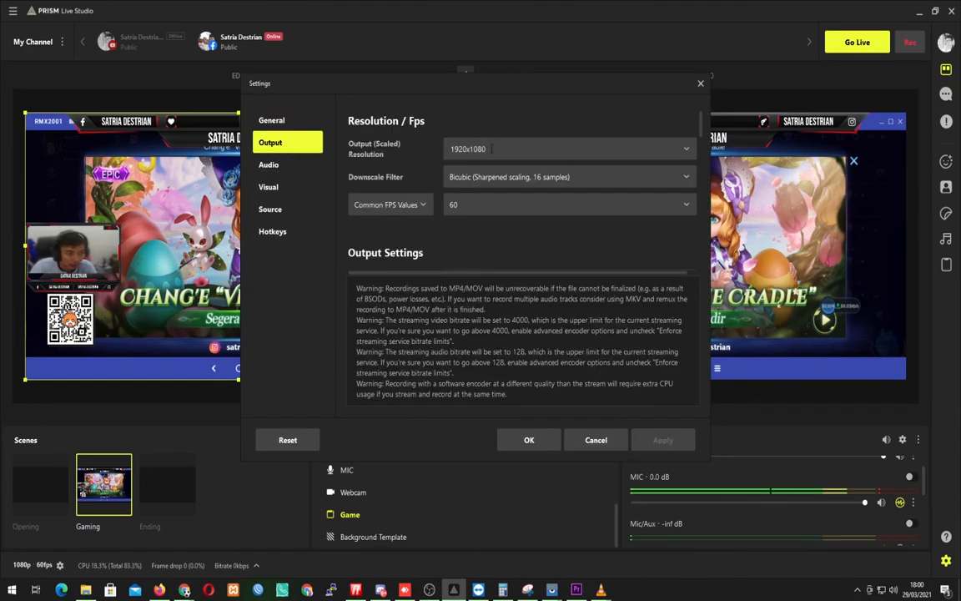
left_click(475, 207)
left_click(476, 206)
scroll(492, 225, "down", 3)
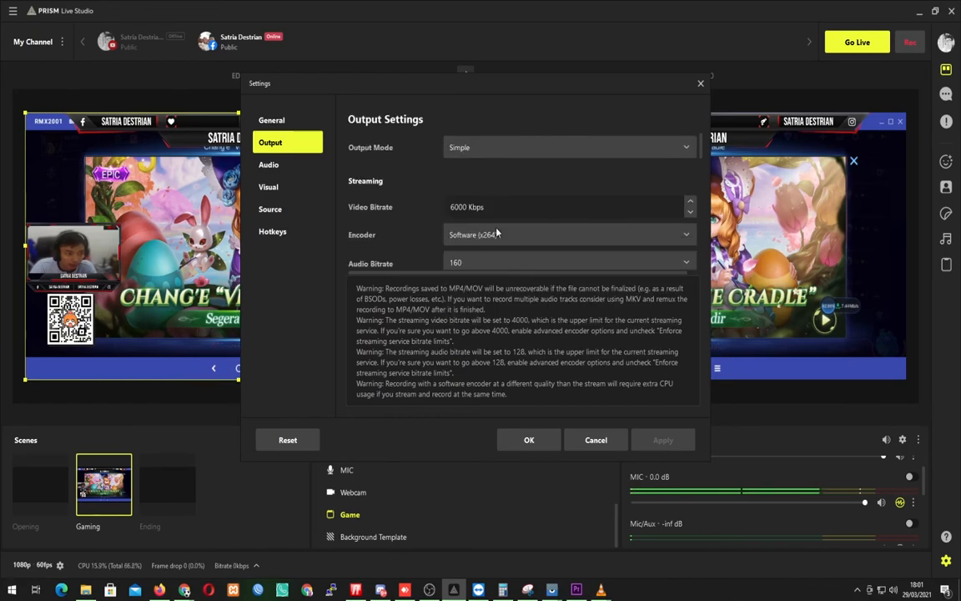
left_click_drag(515, 209, 436, 212)
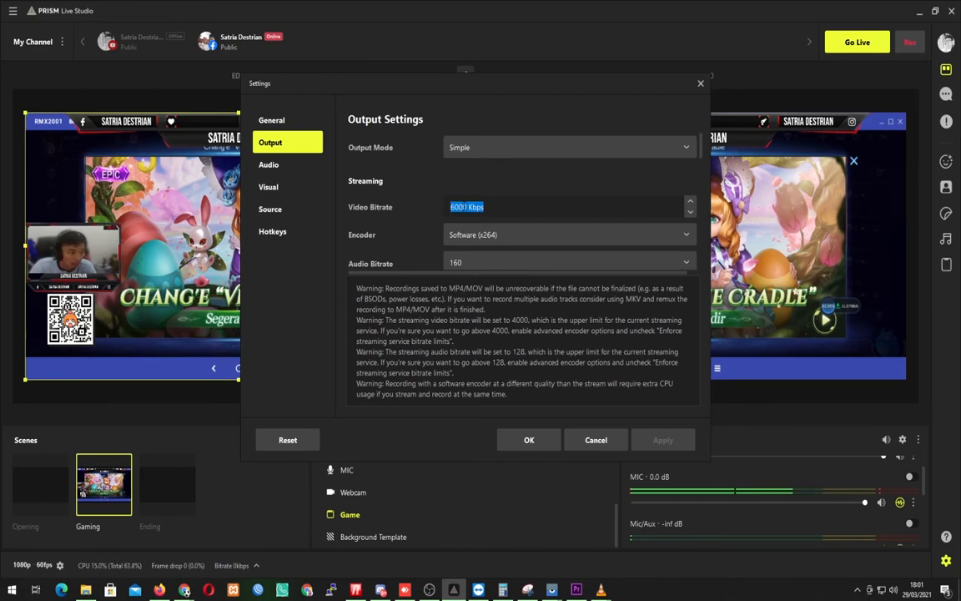
left_click(465, 207)
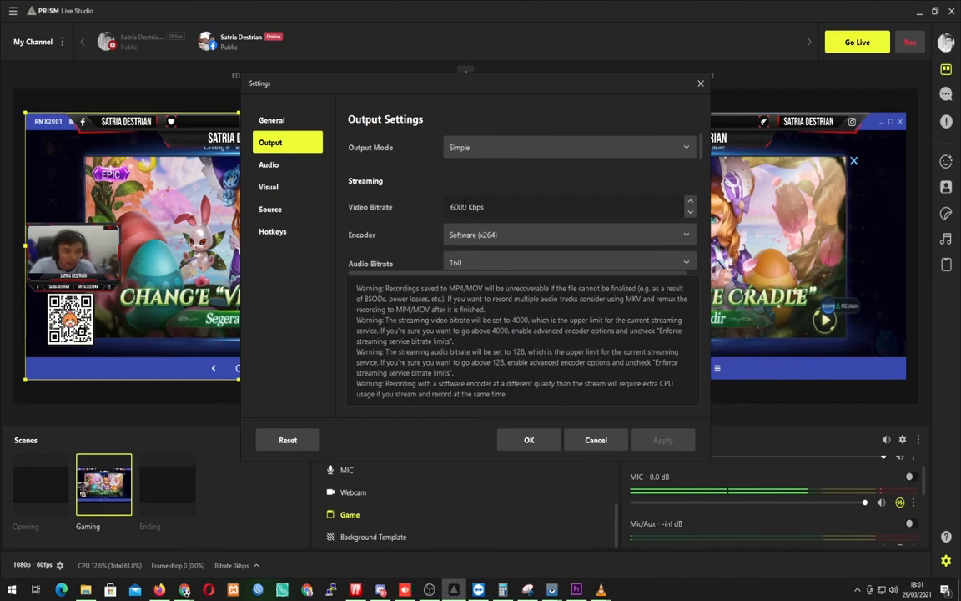
scroll(487, 234, "down", 6)
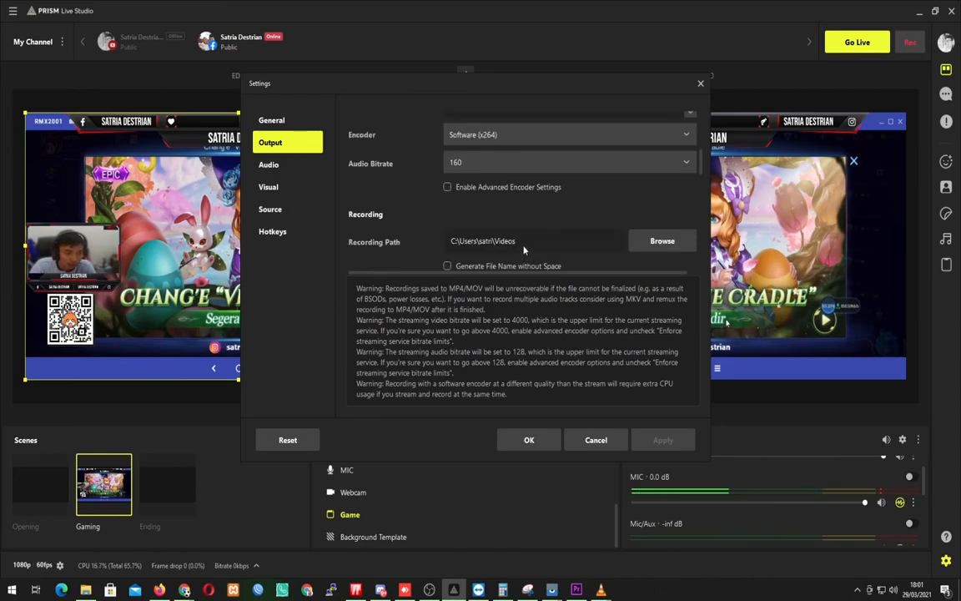
scroll(468, 219, "up", 1)
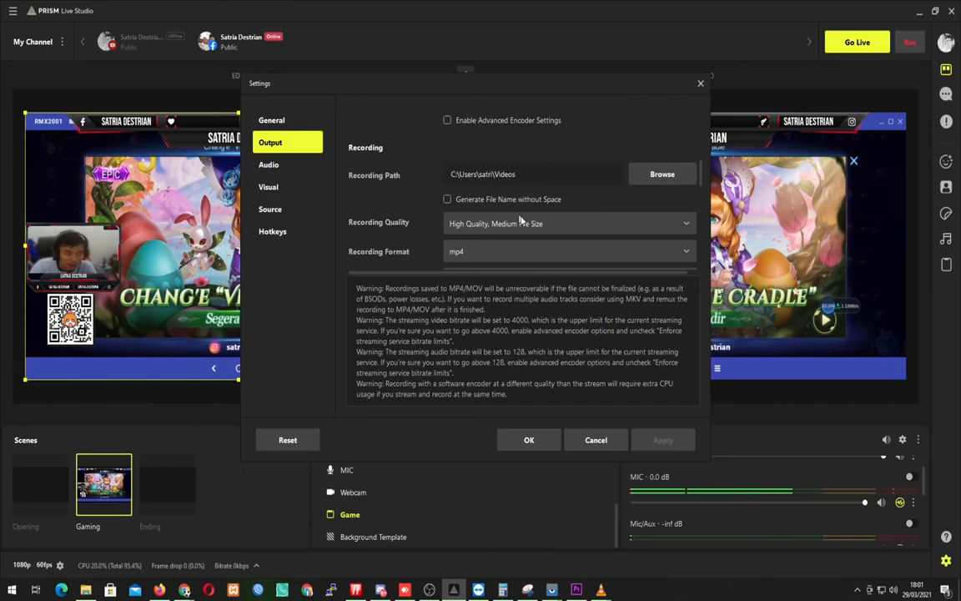
scroll(518, 219, "down", 2)
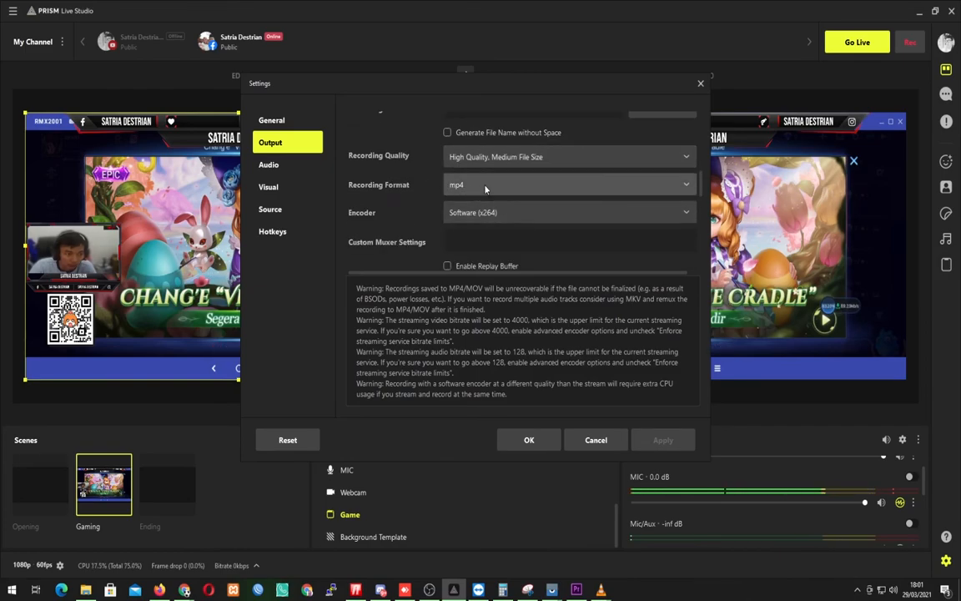
Review the audio settings for sample rate, channels, desktop and microphone devices, monitoring and hotkeys, and close the settings.
left_click(282, 166)
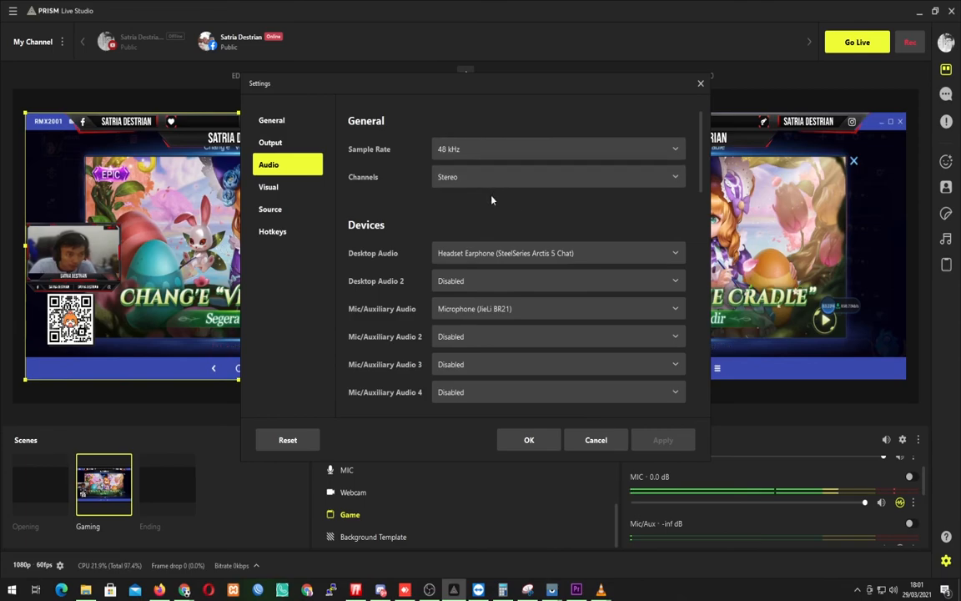
scroll(485, 207, "down", 1)
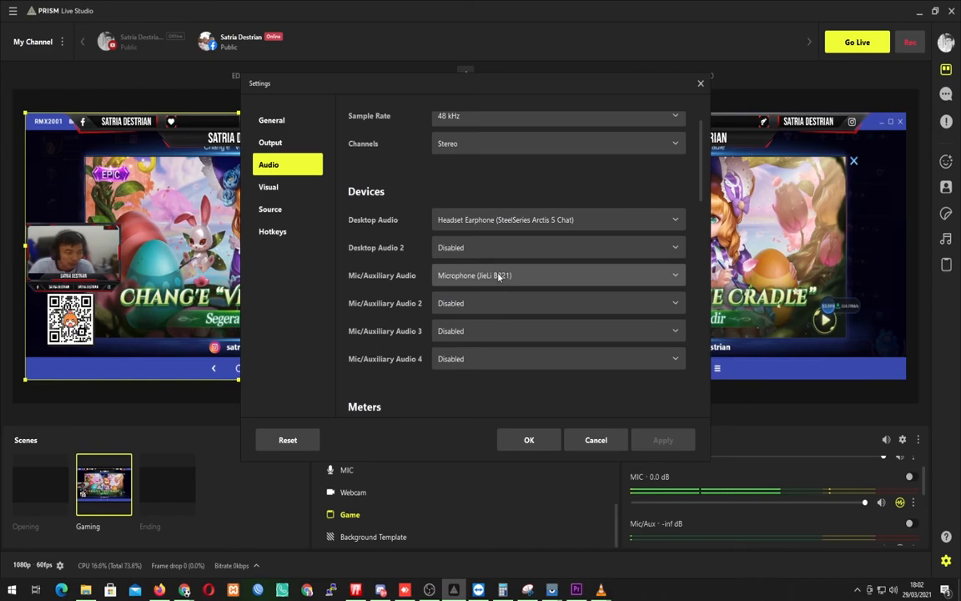
scroll(499, 277, "down", 5)
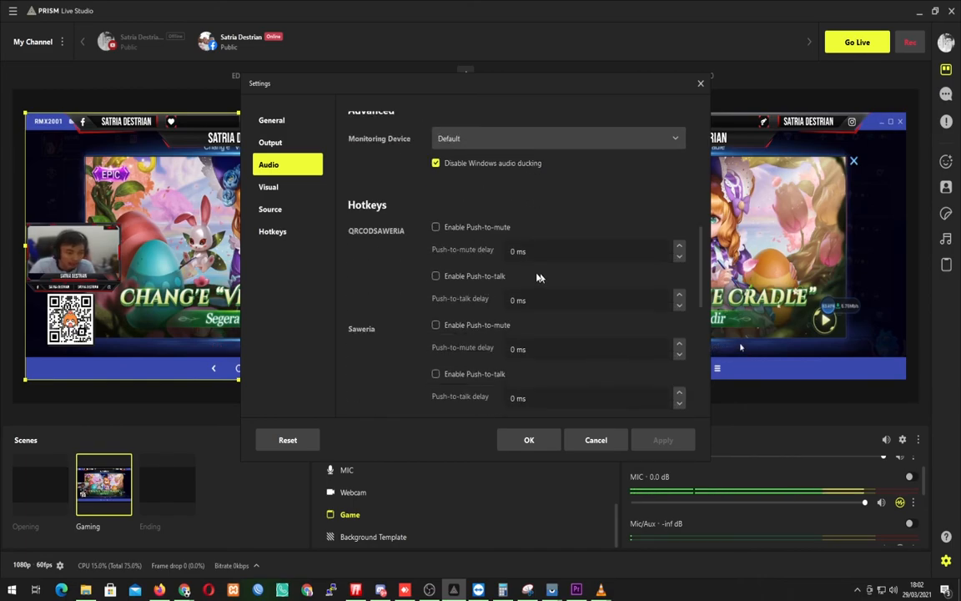
scroll(540, 277, "down", 3)
left_click(532, 439)
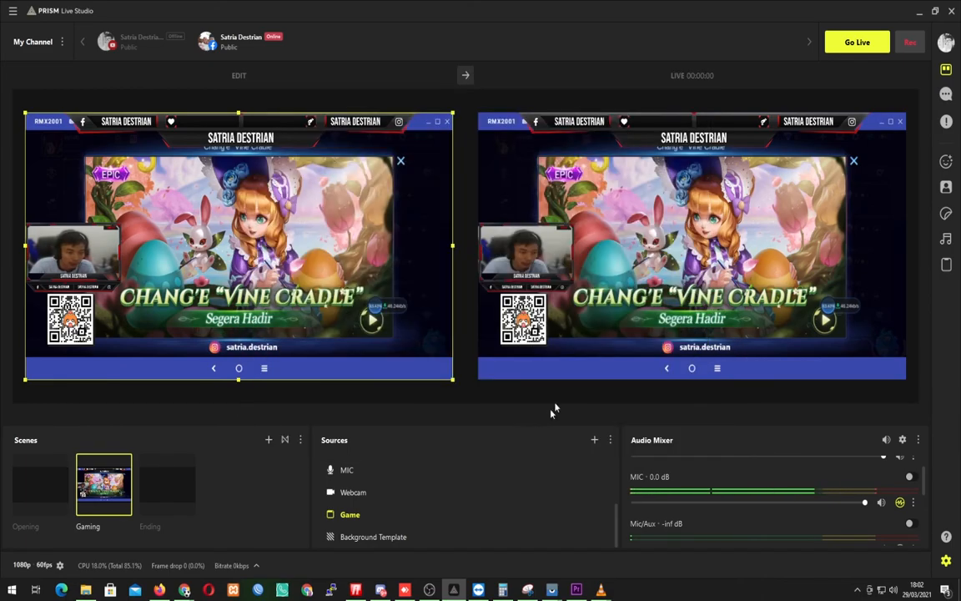